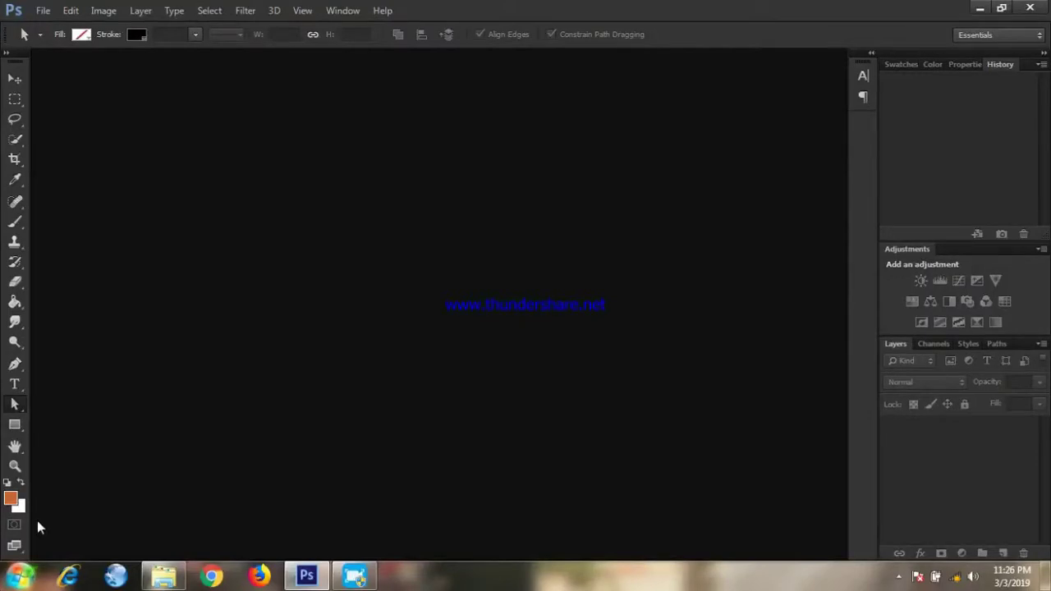
Create Untitled-1, a 400 × 600 px white document at 100 pixels/inch.
click(43, 9)
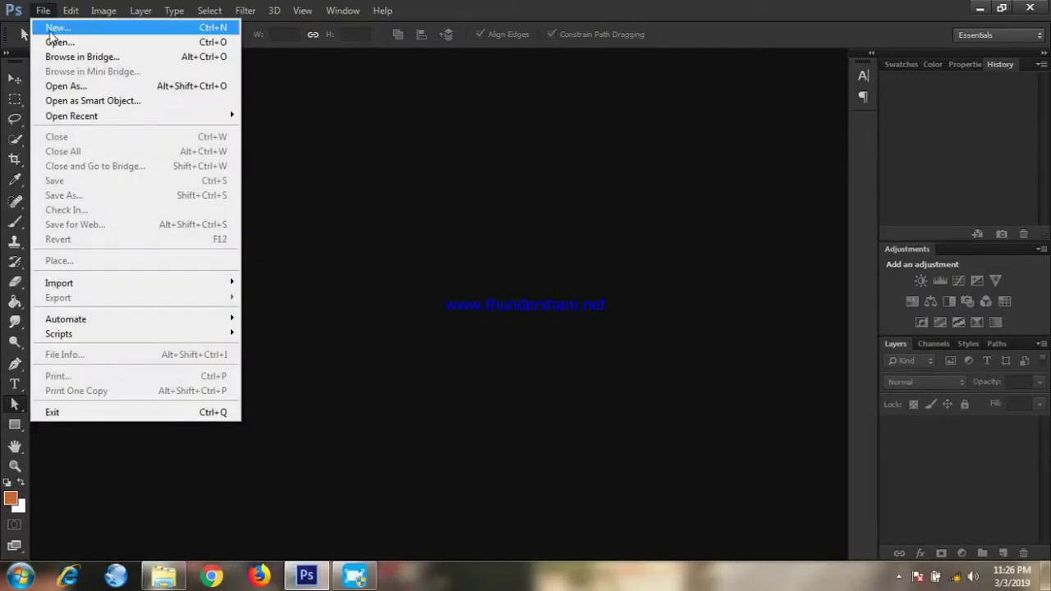
click(51, 28)
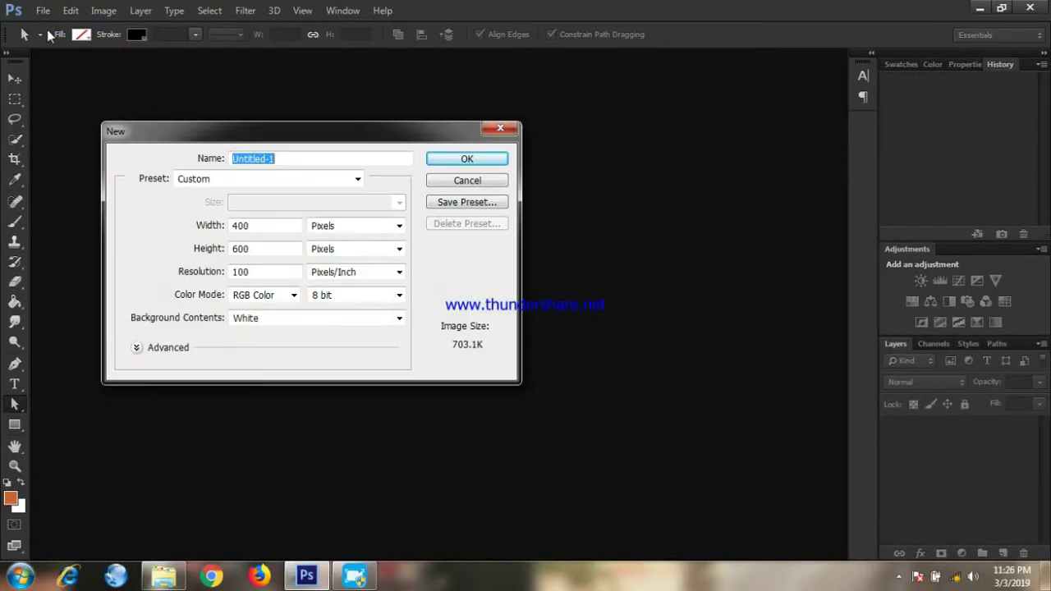
click(484, 162)
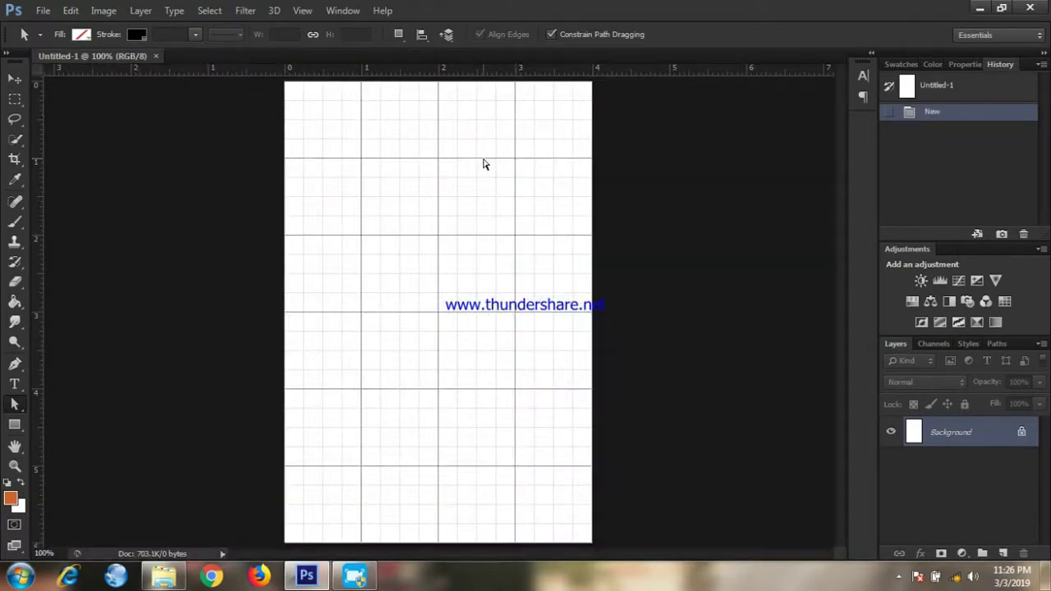
Confirm Grid is ticked under View > Show and select the shape tool group.
click(294, 8)
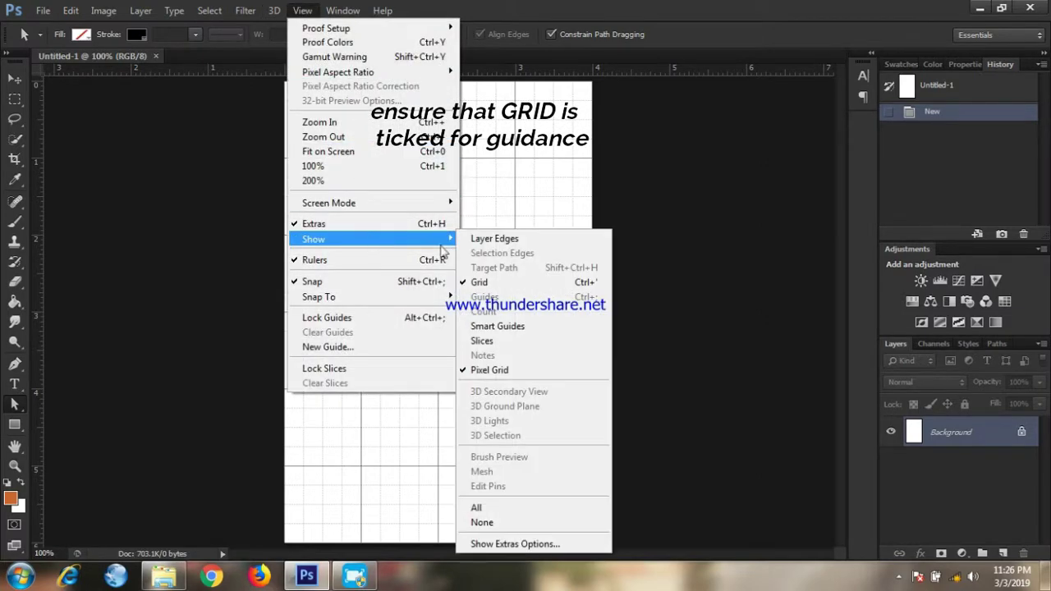
mouse_move(314, 239)
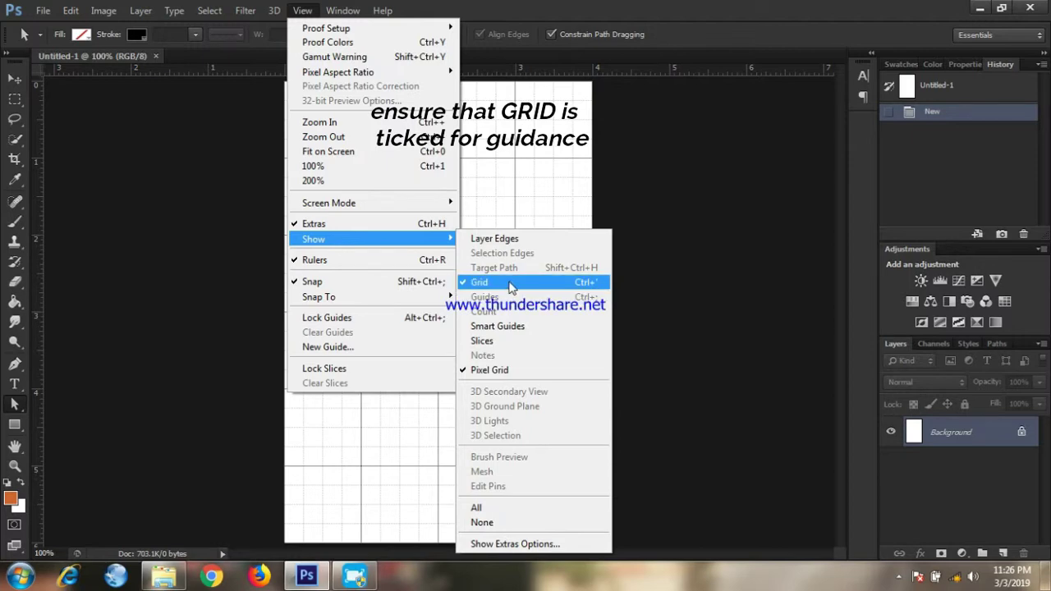
click(572, 166)
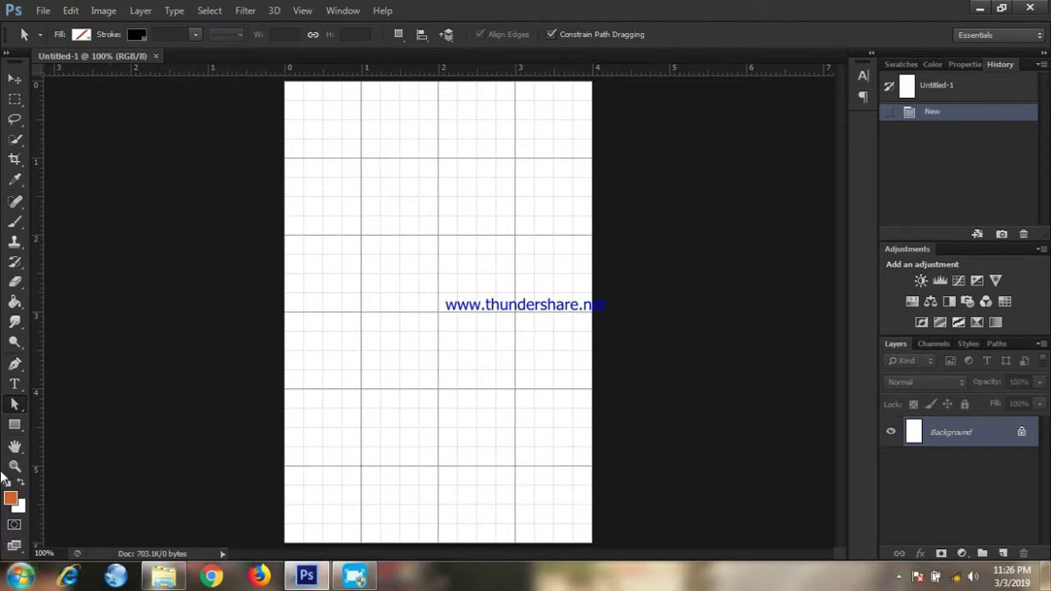
click(14, 424)
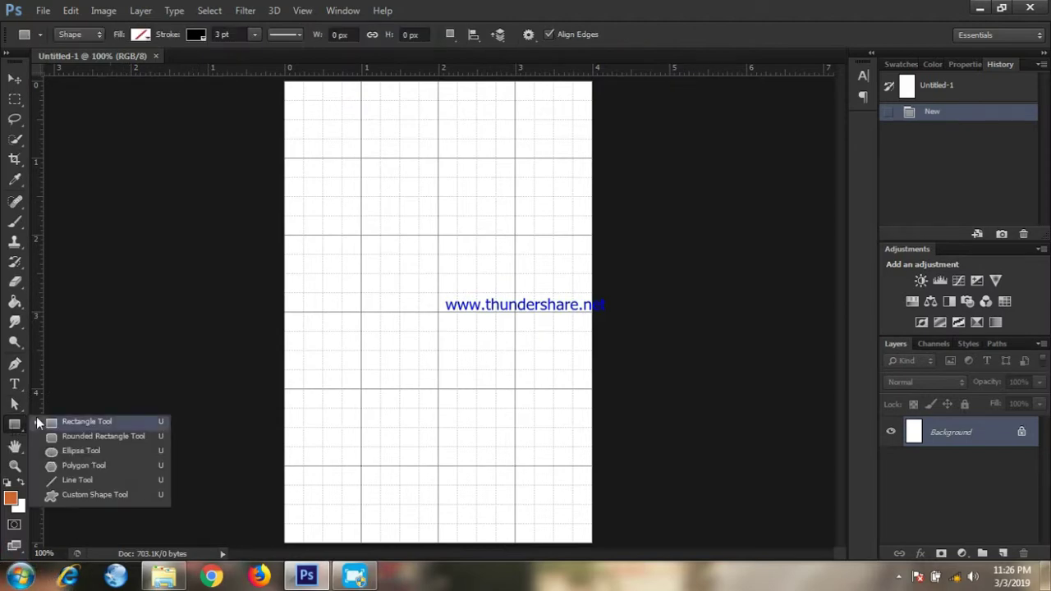
Draw a 100 × 400 px rectangle, Rectangle 1, with a 3 pt black stroke and no fill.
click(52, 424)
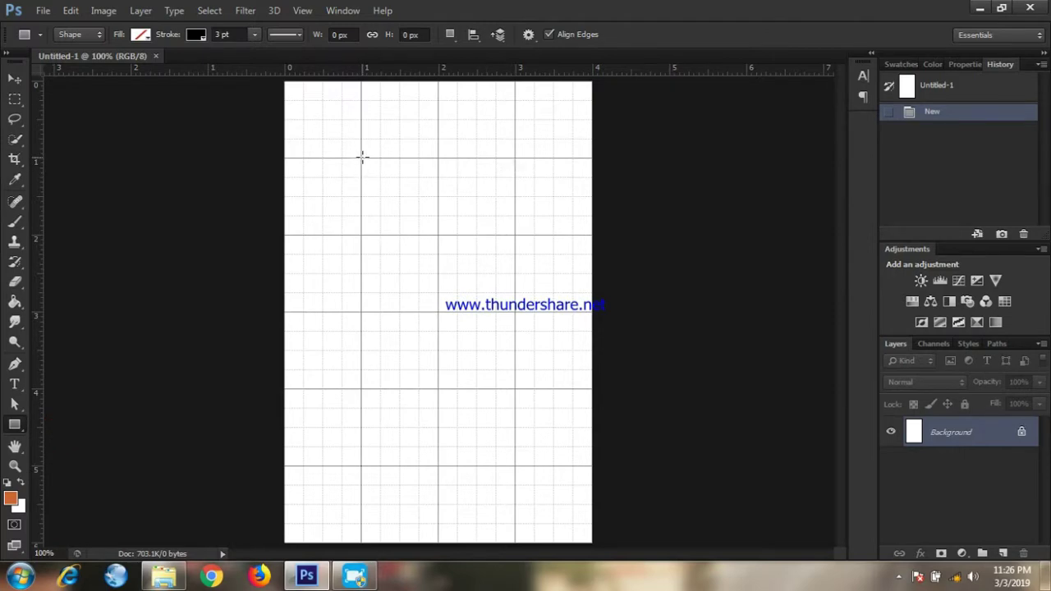
mouse_move(362, 157)
mouse_down()
mouse_move(406, 420)
mouse_move(429, 460)
mouse_up()
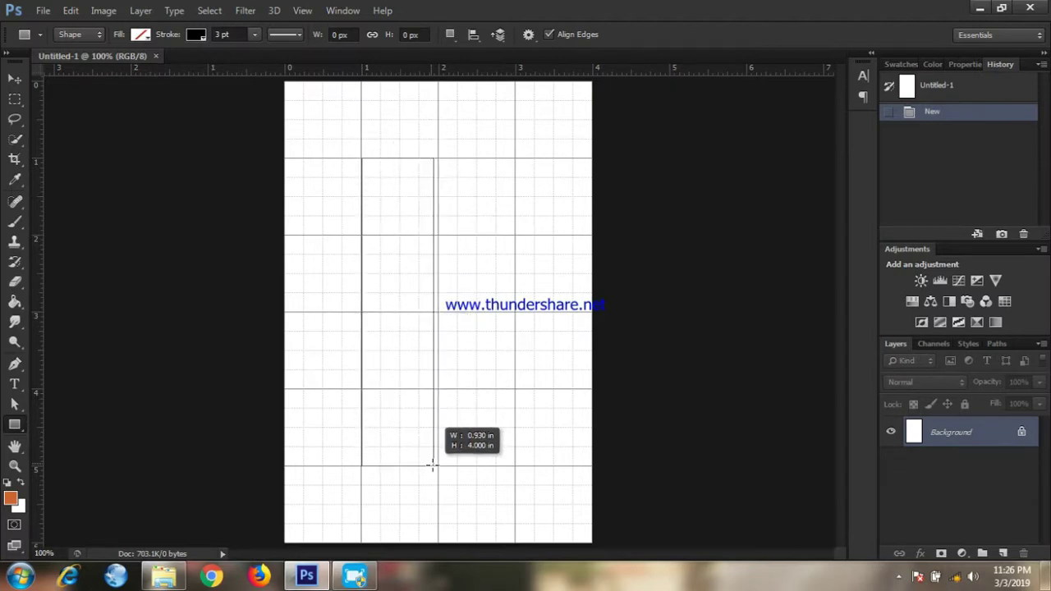
drag(429, 459, 437, 464)
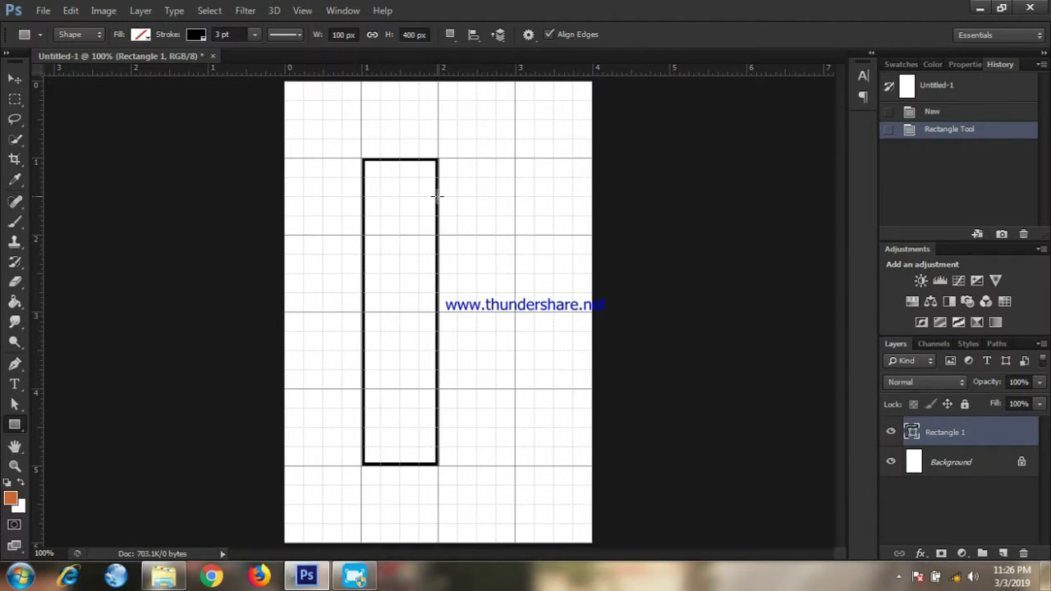
Zoom in, add an anchor point on the rectangle's right edge, and bend it into a curve.
scroll(437, 194, up, 1)
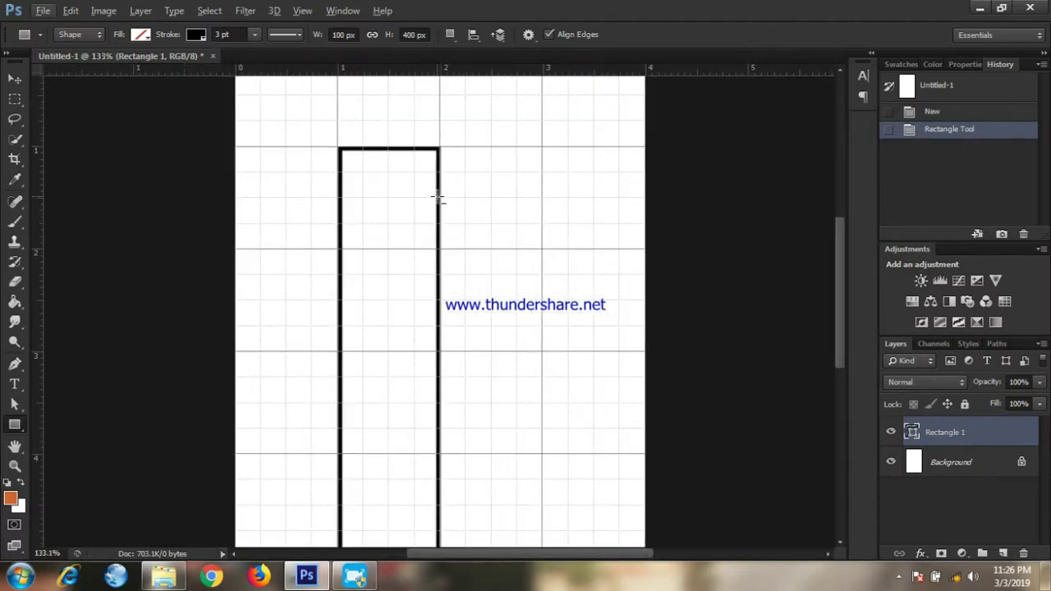
scroll(438, 197, up, 1)
scroll(437, 197, up, 1)
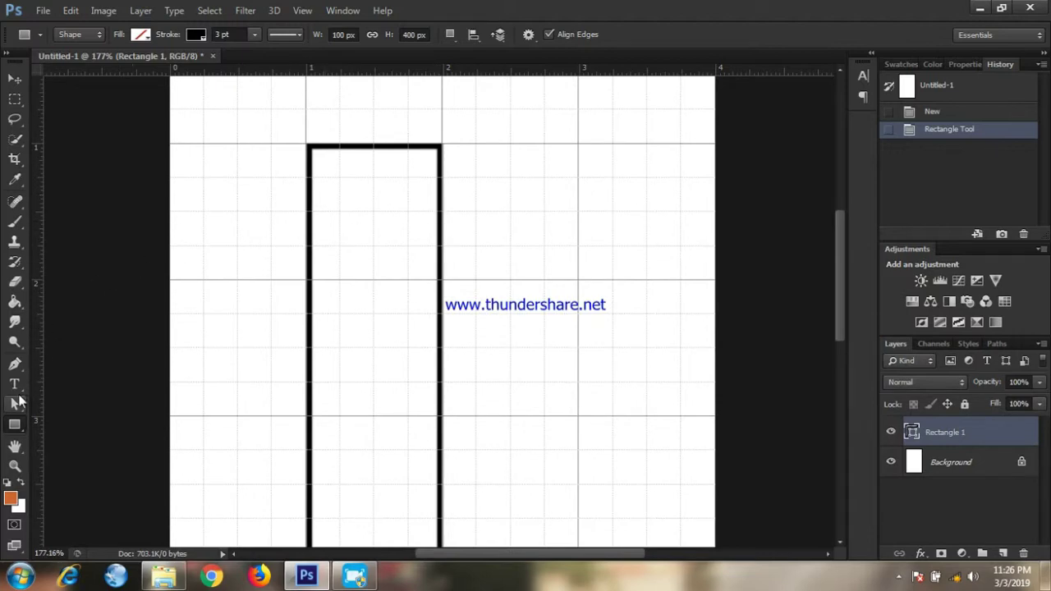
right_click(18, 401)
click(61, 417)
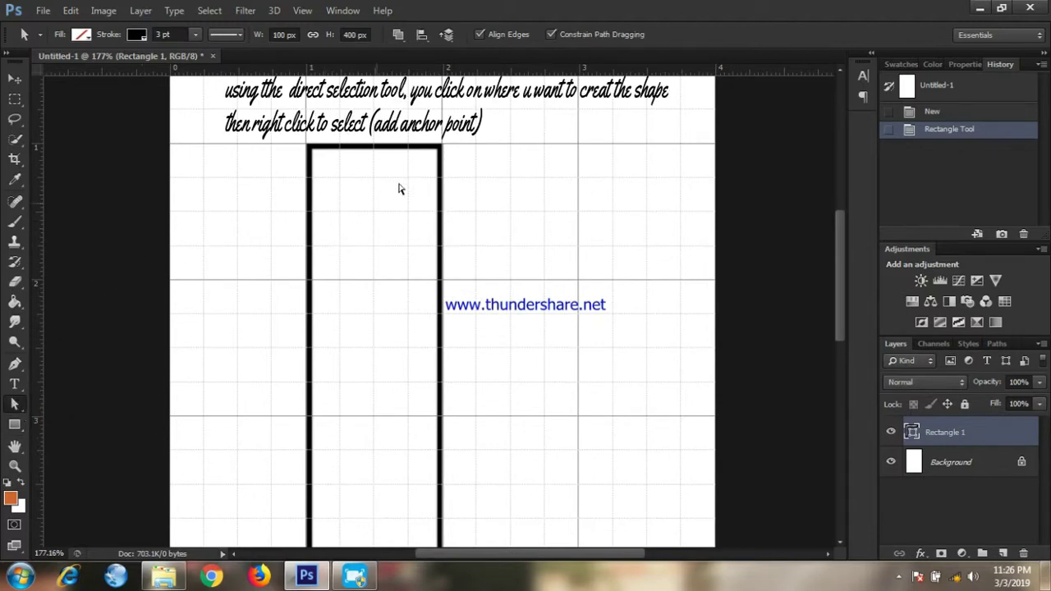
right_click(441, 210)
click(473, 189)
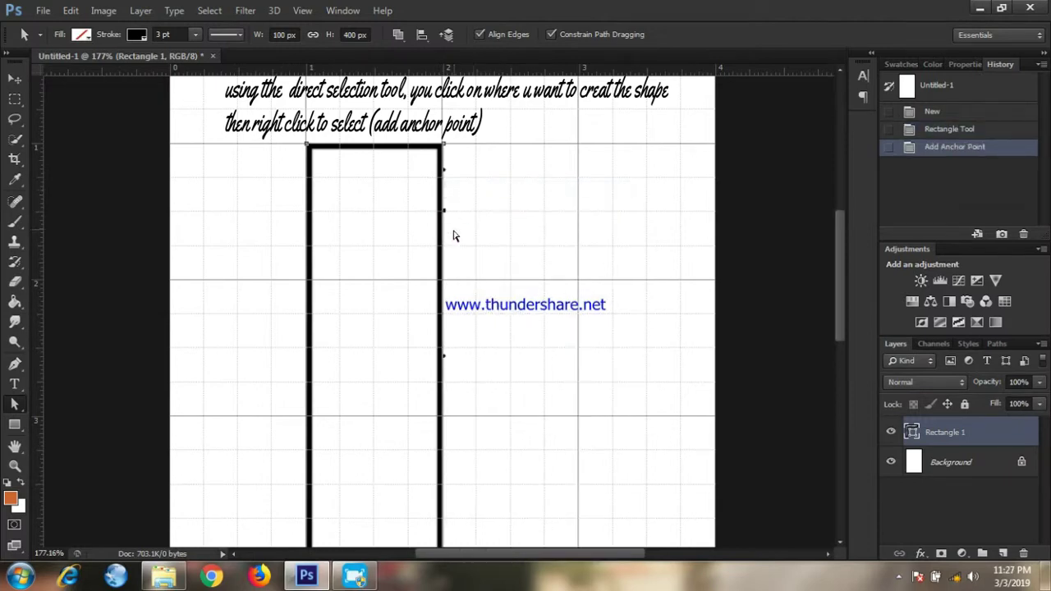
mouse_move(443, 361)
mouse_down()
mouse_move(512, 344)
mouse_move(442, 376)
mouse_up()
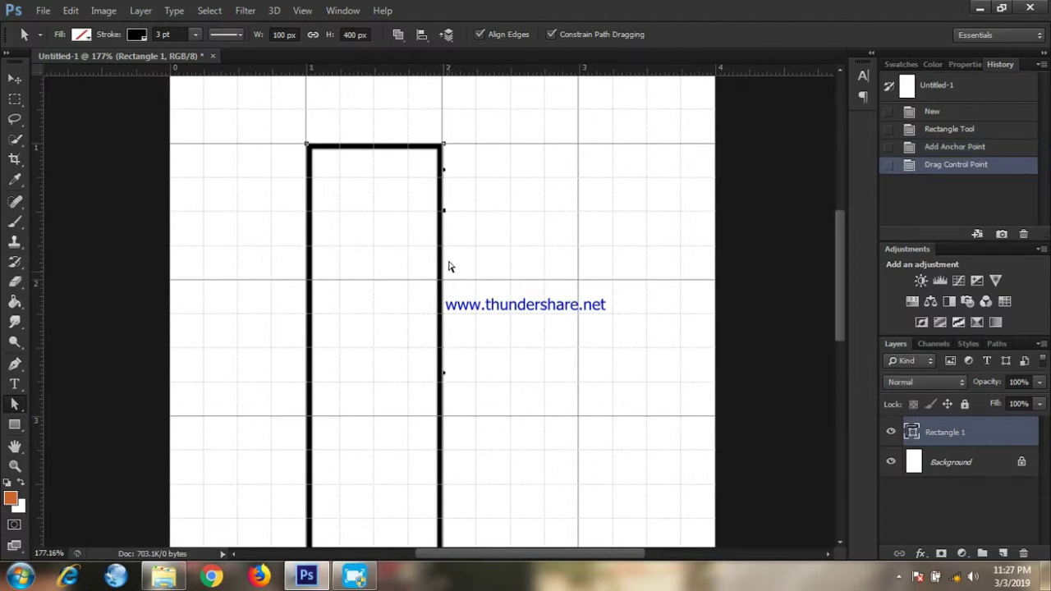
Add a lower anchor point and pull the lower right edge outward, widening the shape to 194.28 px.
right_click(441, 211)
click(399, 235)
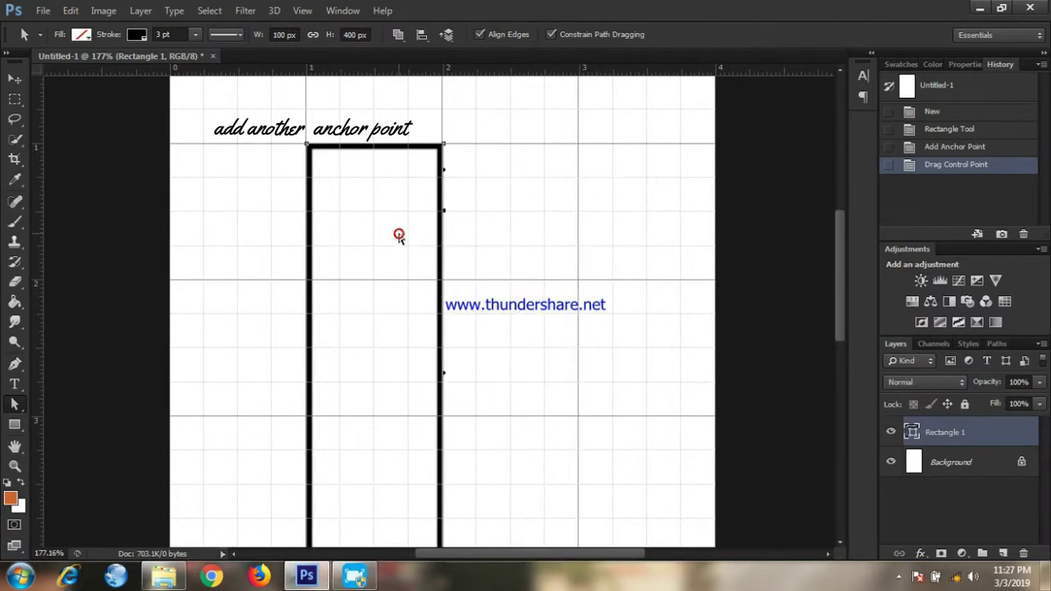
right_click(440, 218)
click(469, 191)
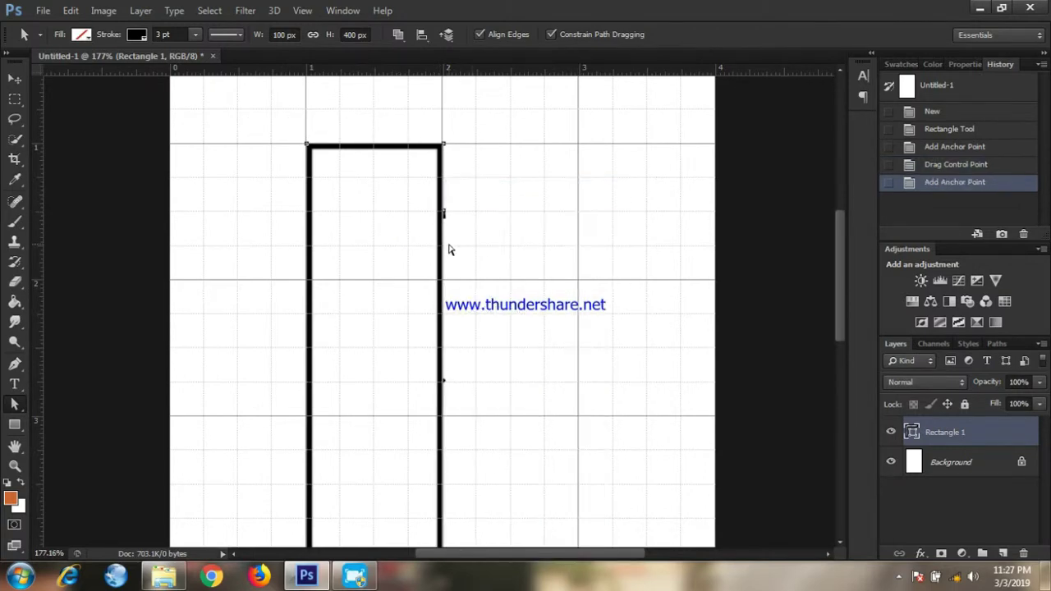
mouse_move(441, 385)
mouse_down()
mouse_move(543, 320)
mouse_move(629, 342)
mouse_move(640, 375)
mouse_move(718, 420)
mouse_move(732, 417)
mouse_up()
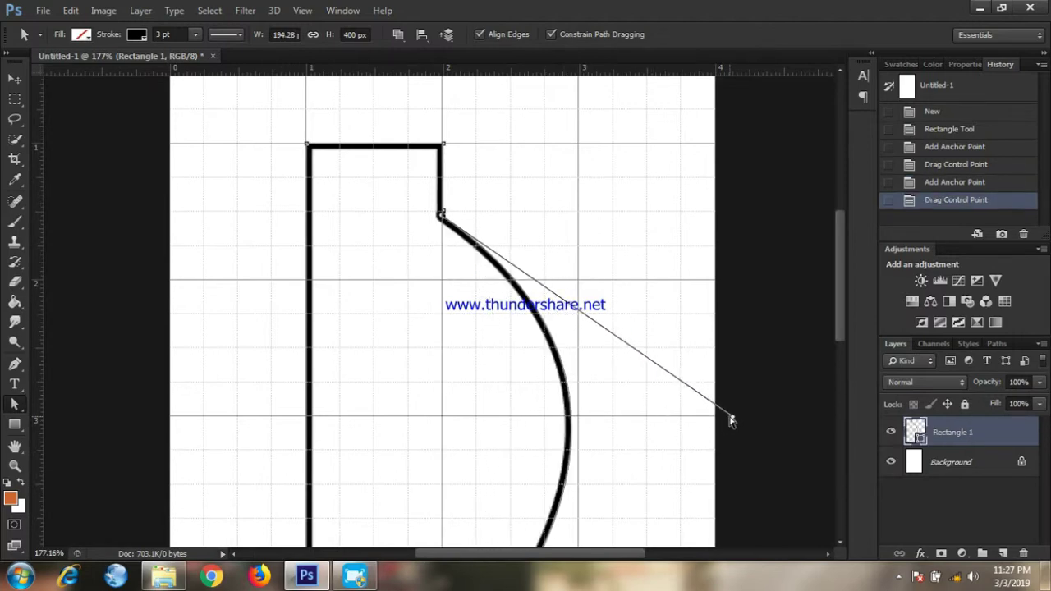
Add an anchor point on the curve and pull the section below it back into a rounded shoulder.
right_click(508, 284)
key(Escape)
right_click(510, 279)
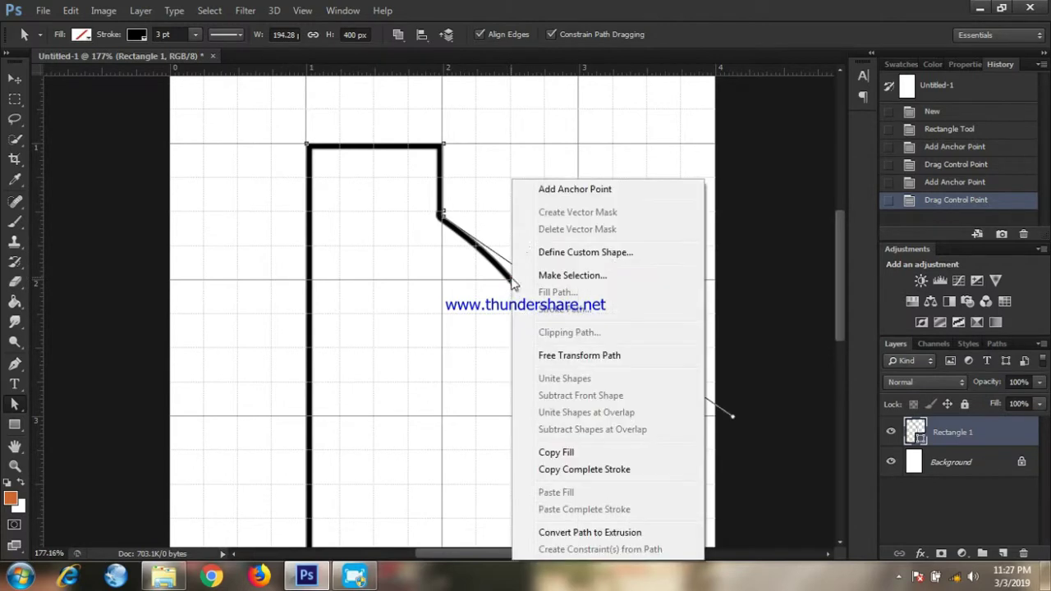
click(517, 190)
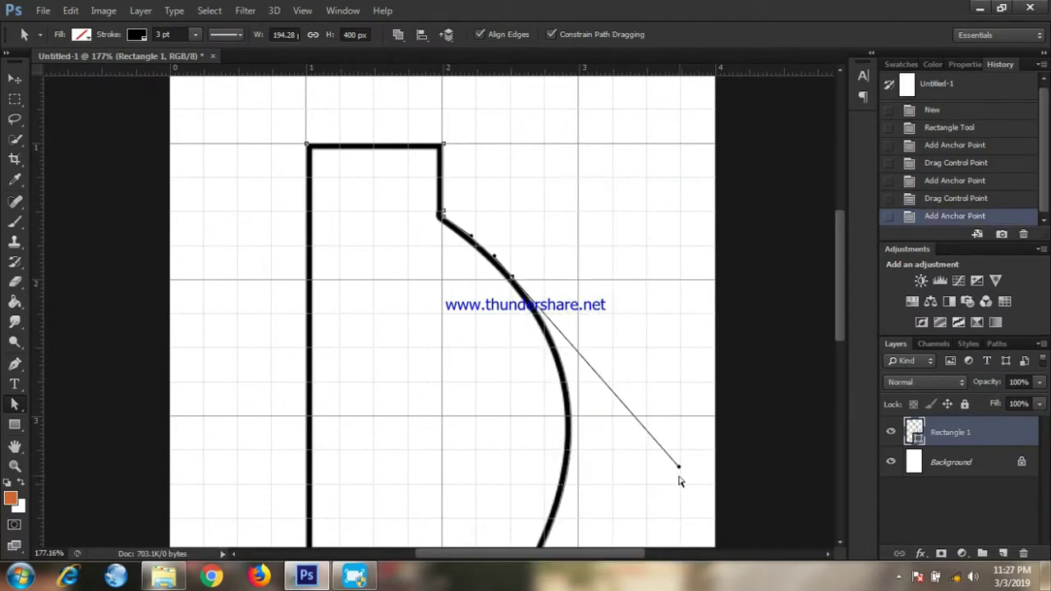
mouse_move(678, 467)
mouse_down()
mouse_move(570, 464)
mouse_move(519, 484)
mouse_up()
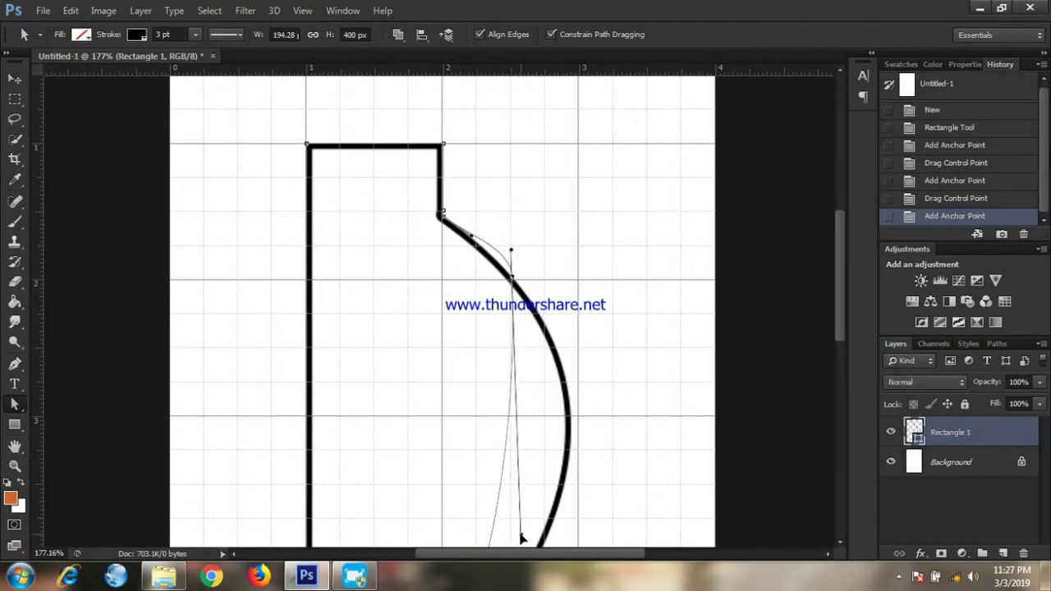
drag(519, 486, 520, 489)
scroll(521, 491, down, 5)
scroll(523, 494, up, 8)
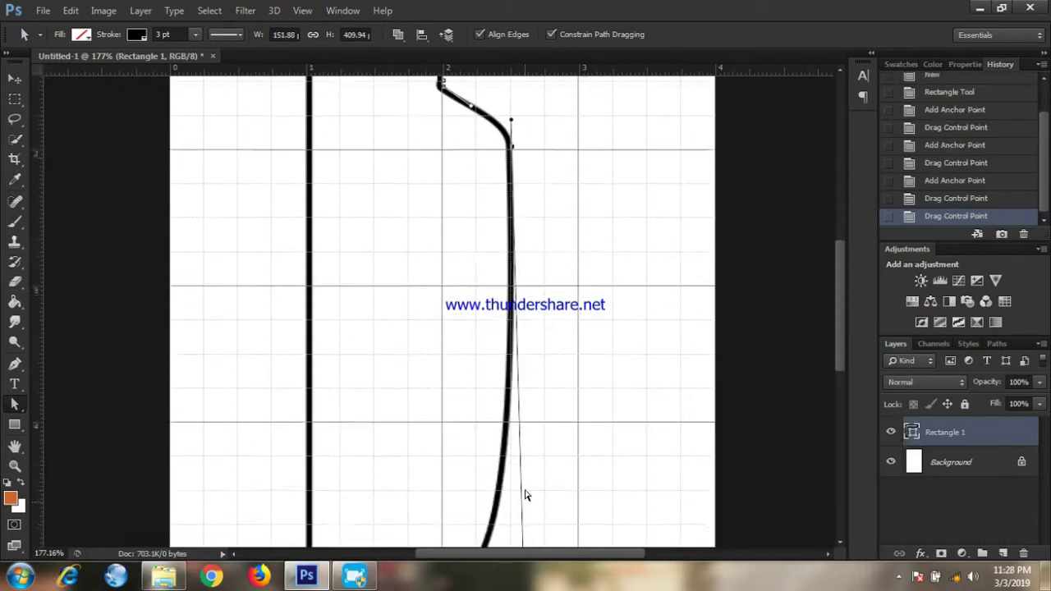
Add another anchor point further down the right side, leaving a hooked bottom-right curve at 151.84 px width.
right_click(510, 339)
click(578, 193)
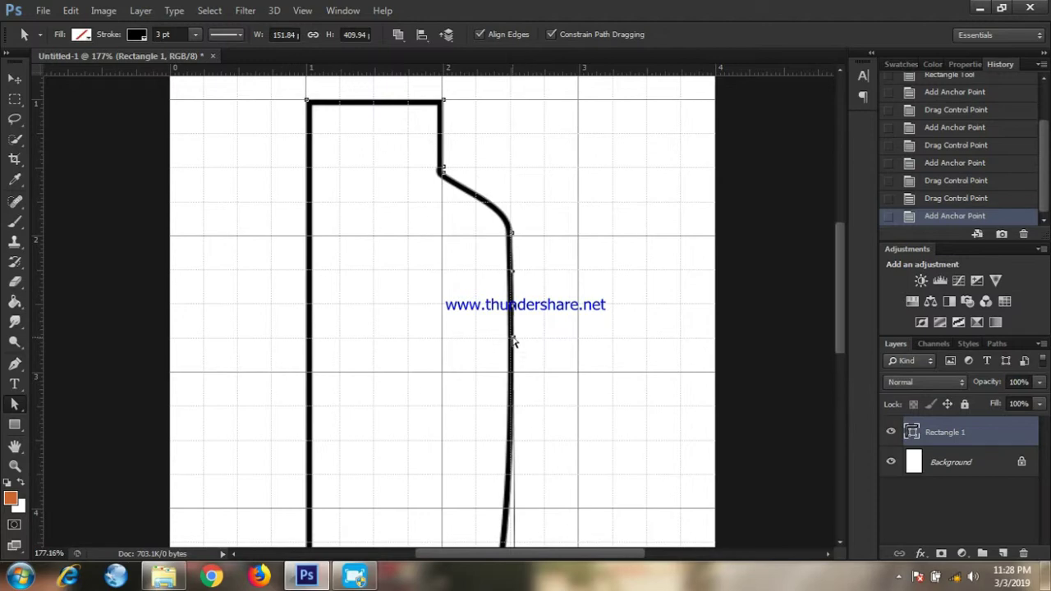
scroll(517, 403, down, 2)
scroll(516, 403, down, 2)
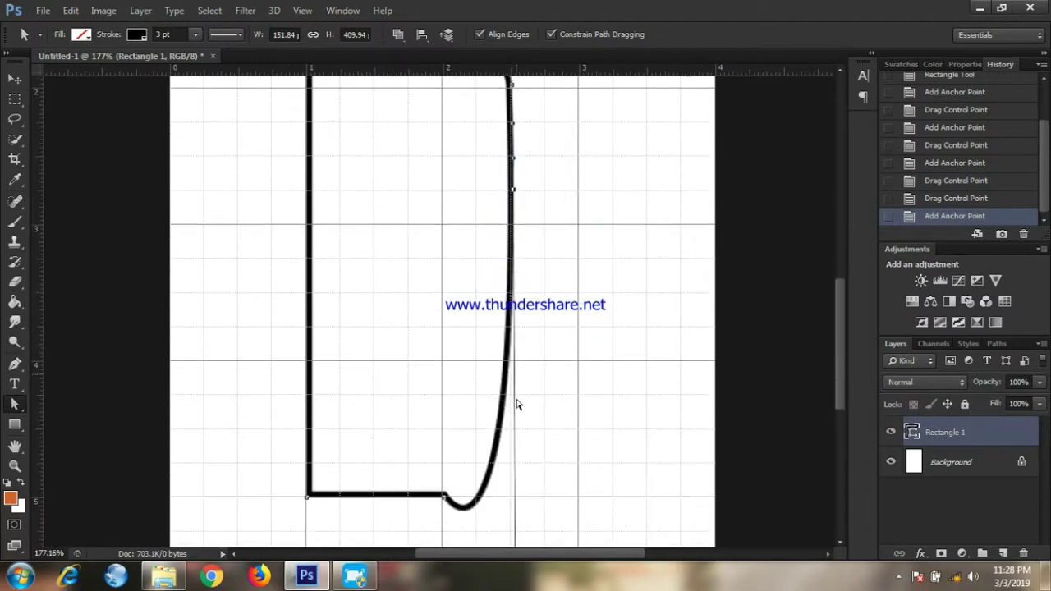
scroll(516, 403, down, 1)
scroll(533, 466, down, 3)
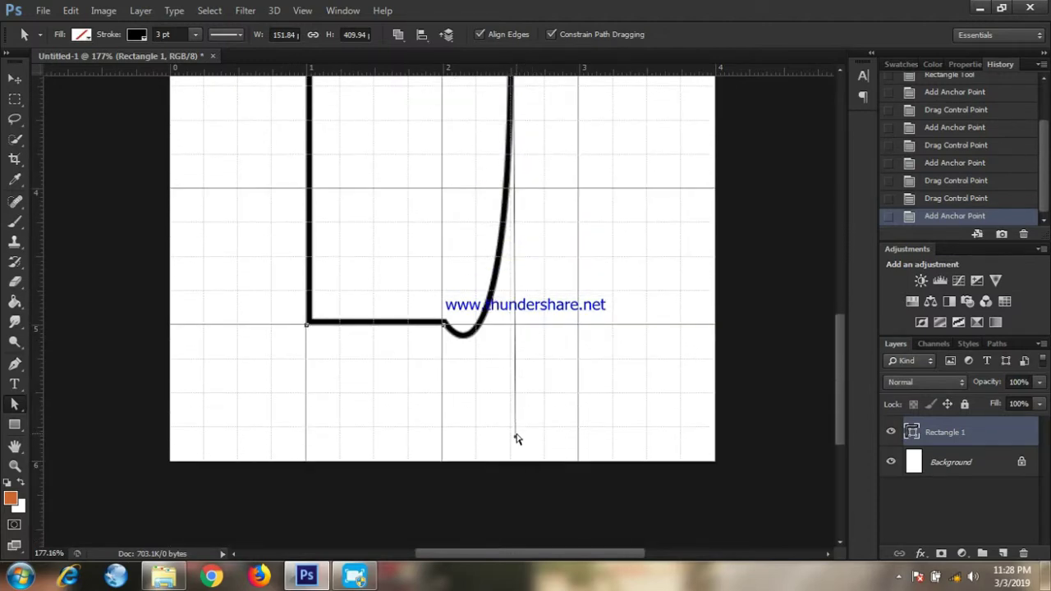
alt+scroll(516, 439, down, 2)
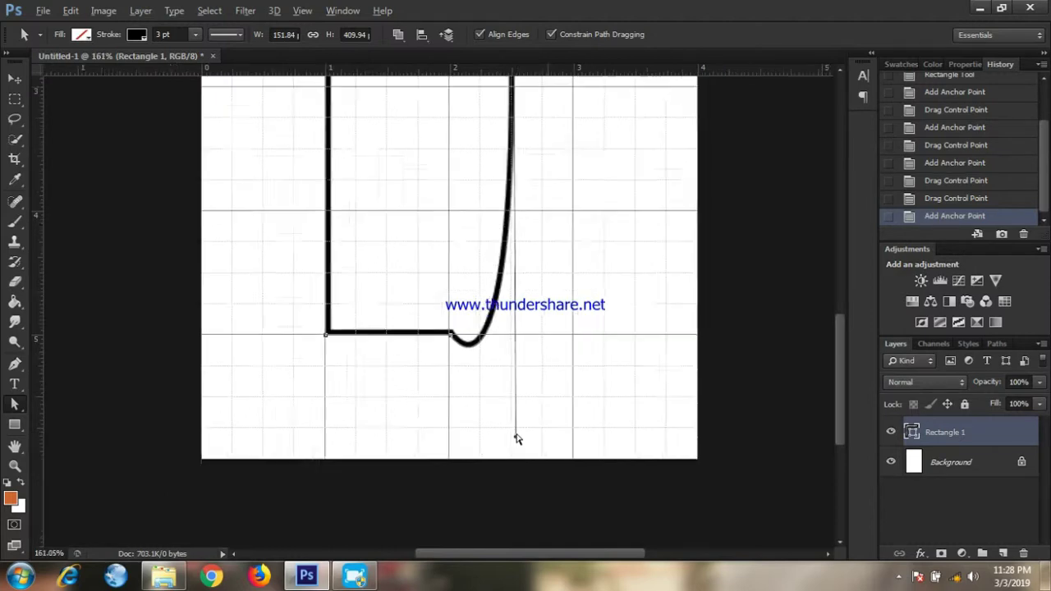
alt+scroll(516, 439, down, 1)
alt+scroll(517, 439, down, 1)
scroll(516, 439, up, 1)
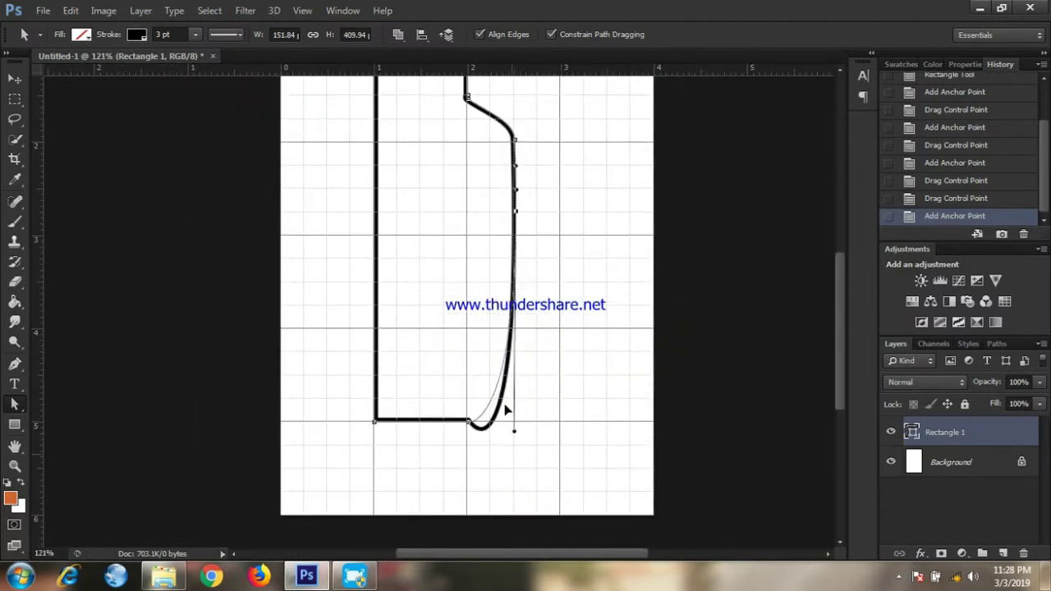
Drag the anchor's handle to reshape the lower right curve, then fit the canvas in the window.
mouse_move(516, 503)
mouse_down()
mouse_move(487, 245)
mouse_move(446, 284)
mouse_move(401, 298)
mouse_up()
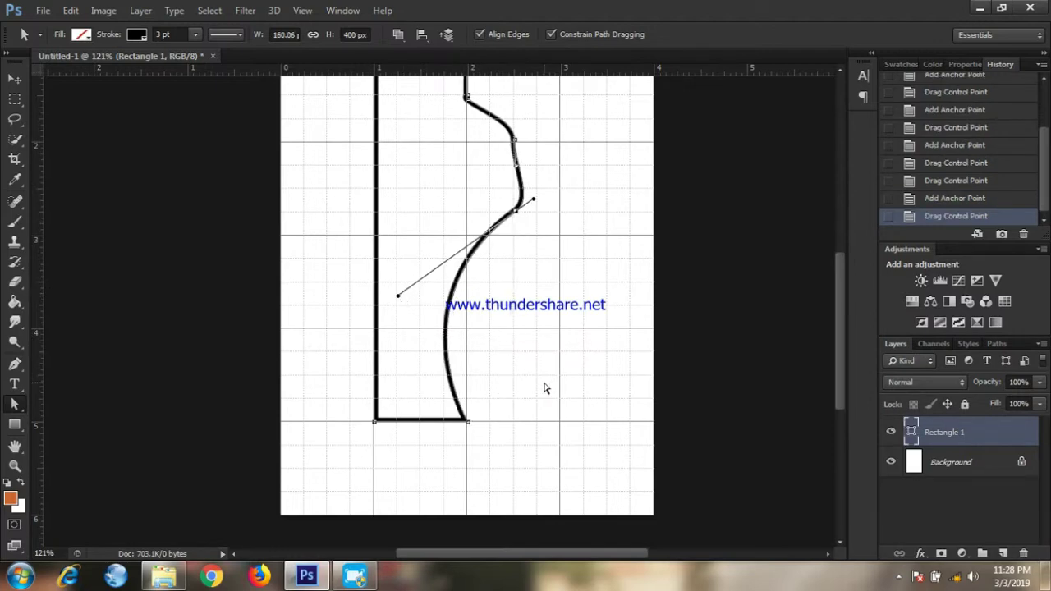
scroll(543, 388, up, 2)
key(ctrl+minus)
key(ctrl+0)
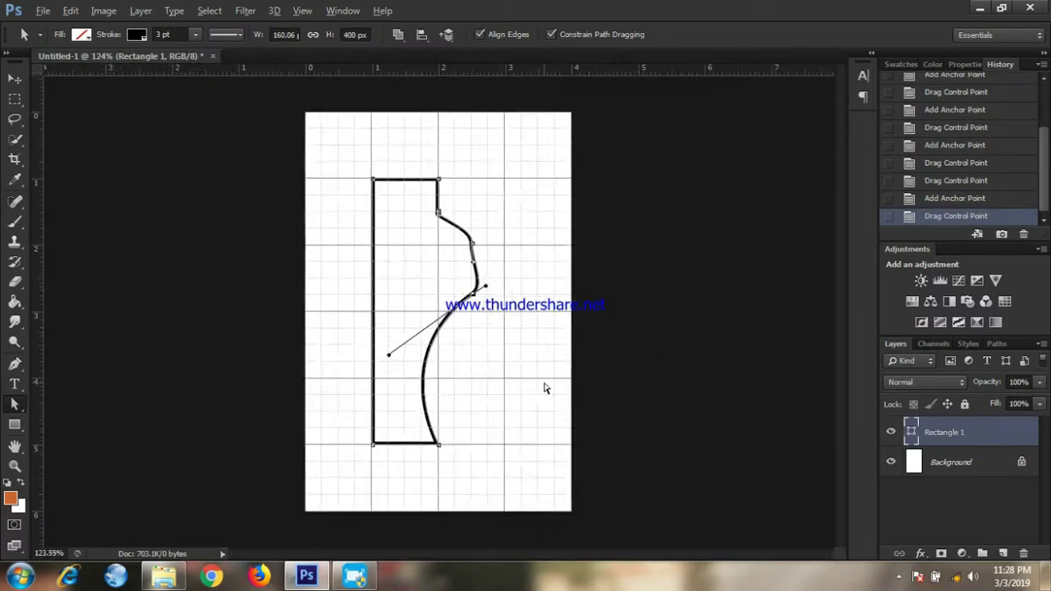
scroll(544, 388, up, 3)
scroll(543, 386, up, 1)
scroll(543, 387, up, 1)
scroll(544, 386, up, 1)
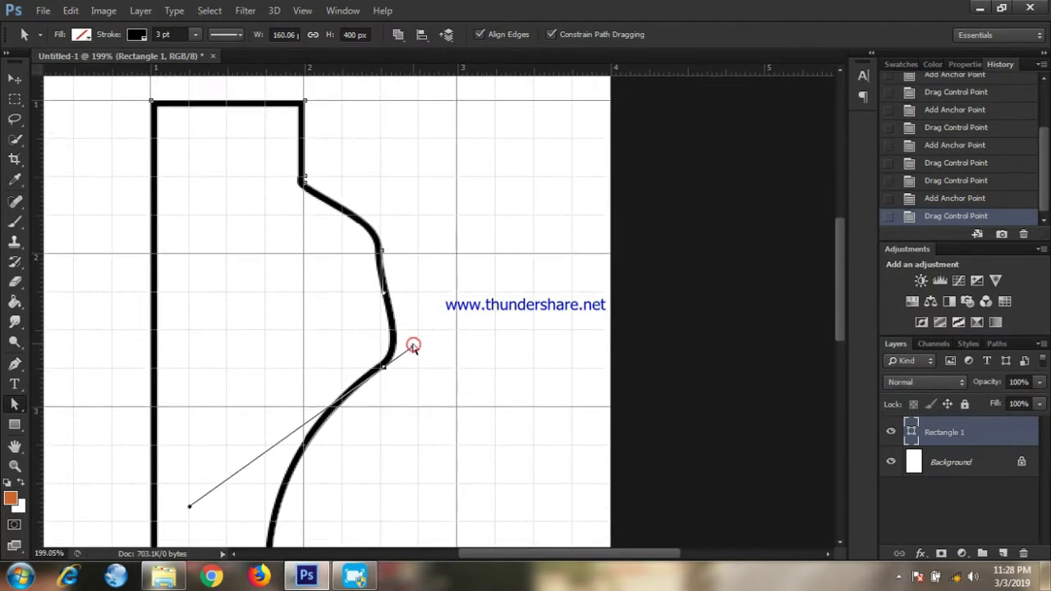
Pinch the side in below the shoulder and smooth the lower curve into an S-curve, width 153.13 px.
drag(412, 348, 385, 351)
scroll(386, 351, down, 3)
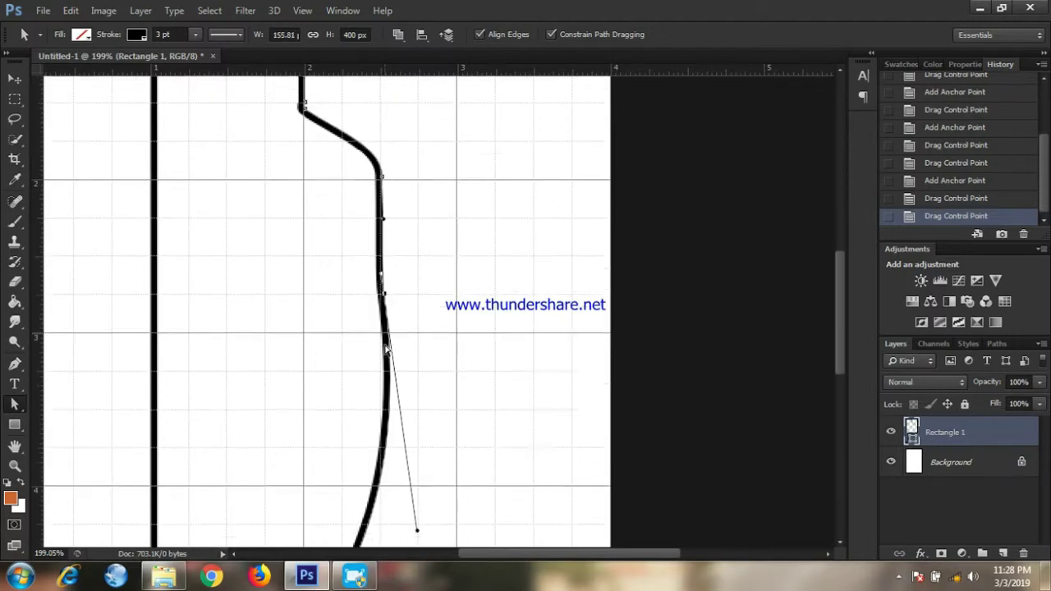
scroll(386, 351, down, 2)
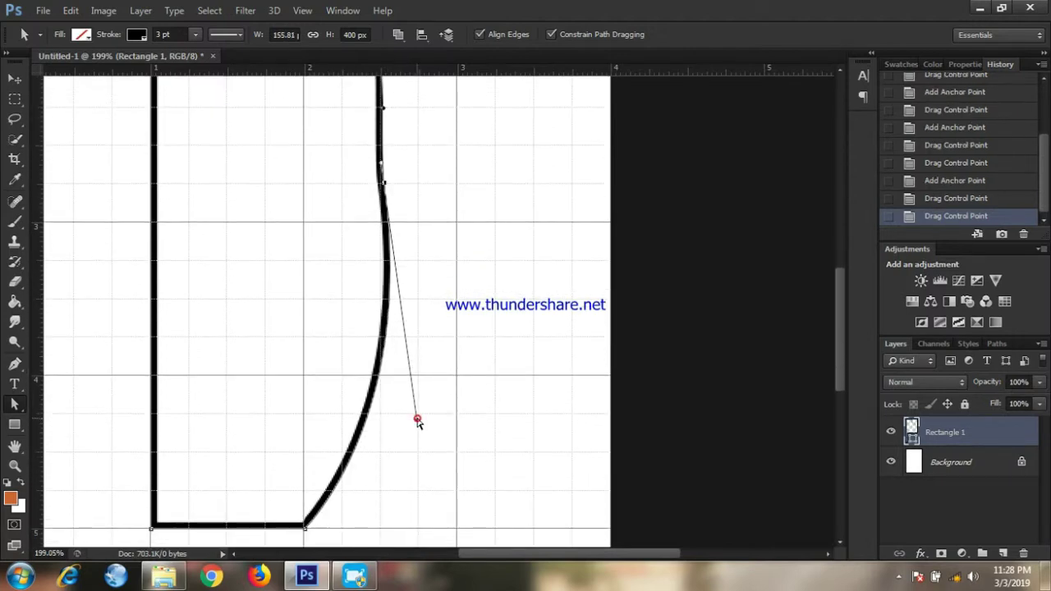
mouse_move(418, 421)
mouse_down()
mouse_move(352, 335)
mouse_move(304, 385)
mouse_move(220, 436)
mouse_move(228, 450)
mouse_up()
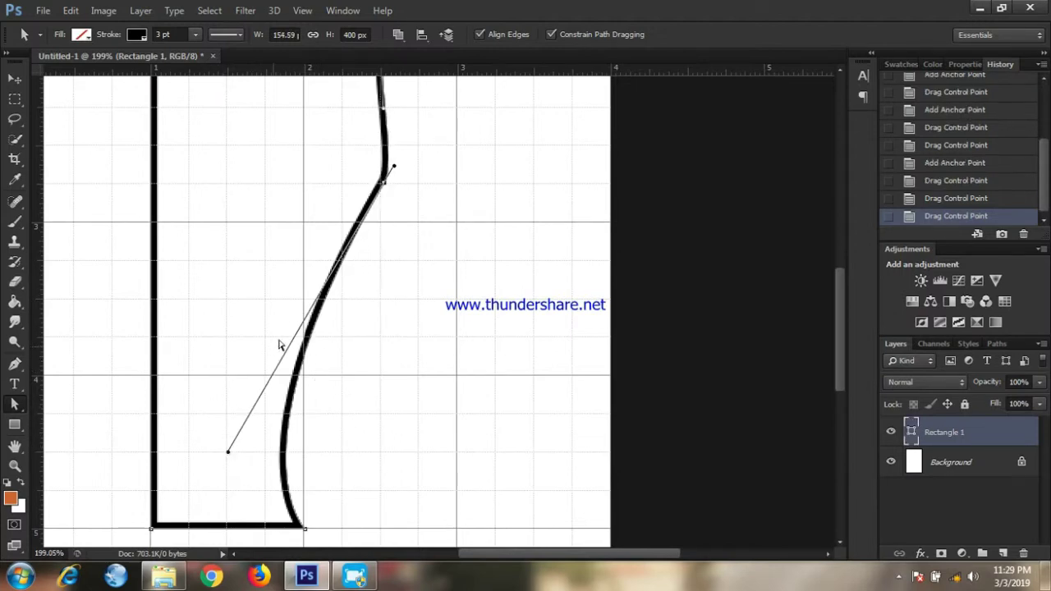
scroll(298, 322, up, 2)
scroll(298, 322, down, 4)
scroll(298, 323, down, 1)
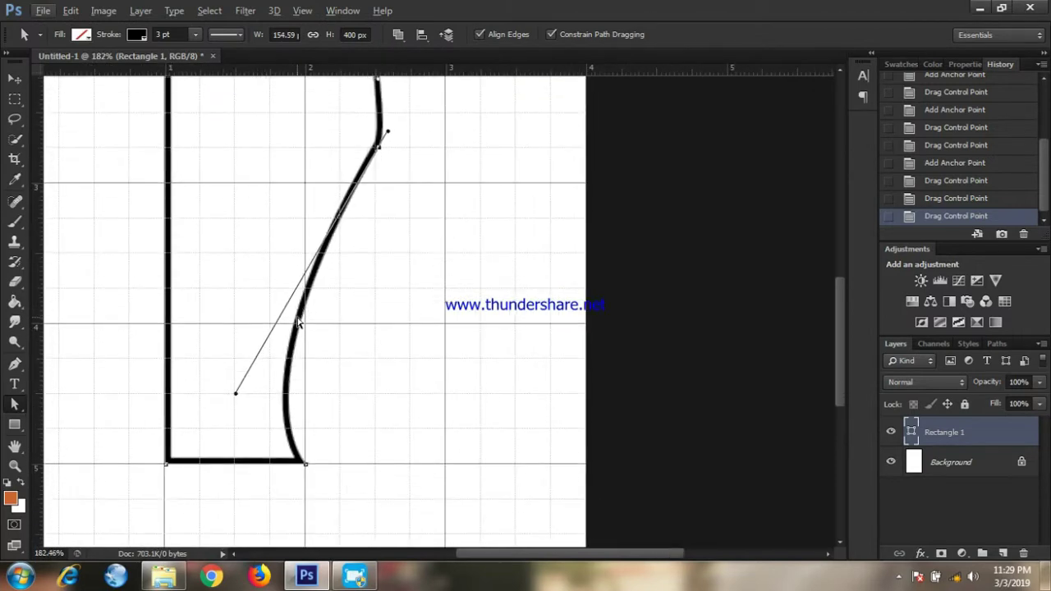
scroll(298, 323, up, 2)
scroll(298, 323, up, 2)
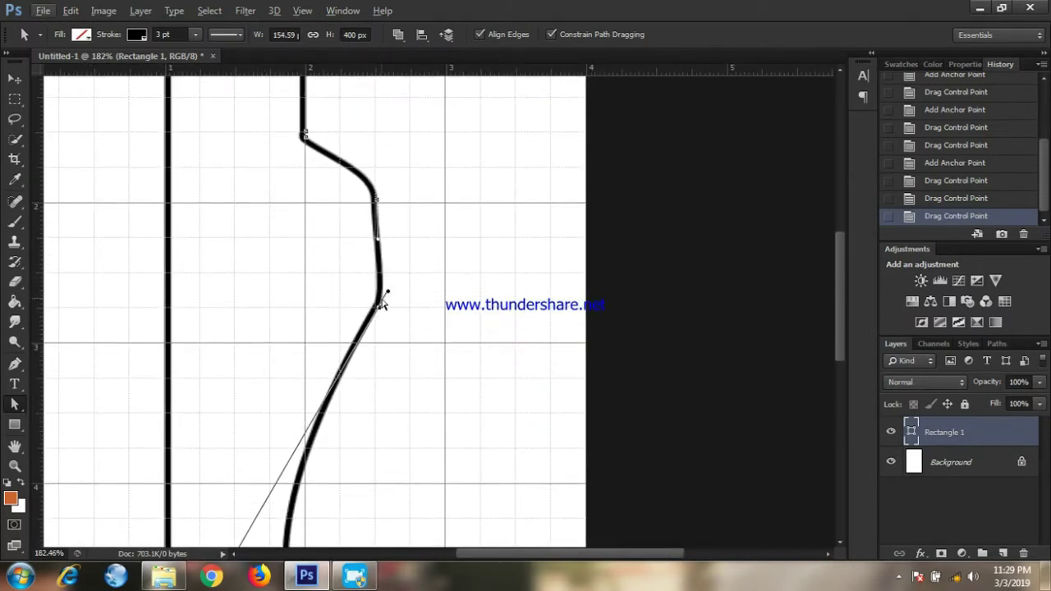
drag(387, 292, 381, 303)
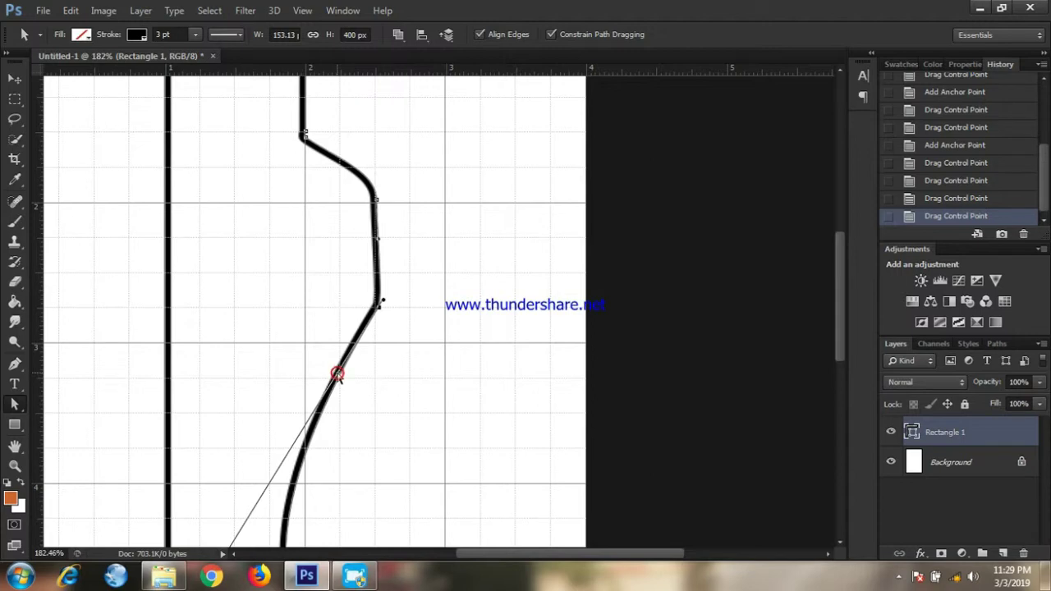
Add an anchor point on the outline and reshape the lower curve of the right side.
right_click(336, 373)
click(425, 190)
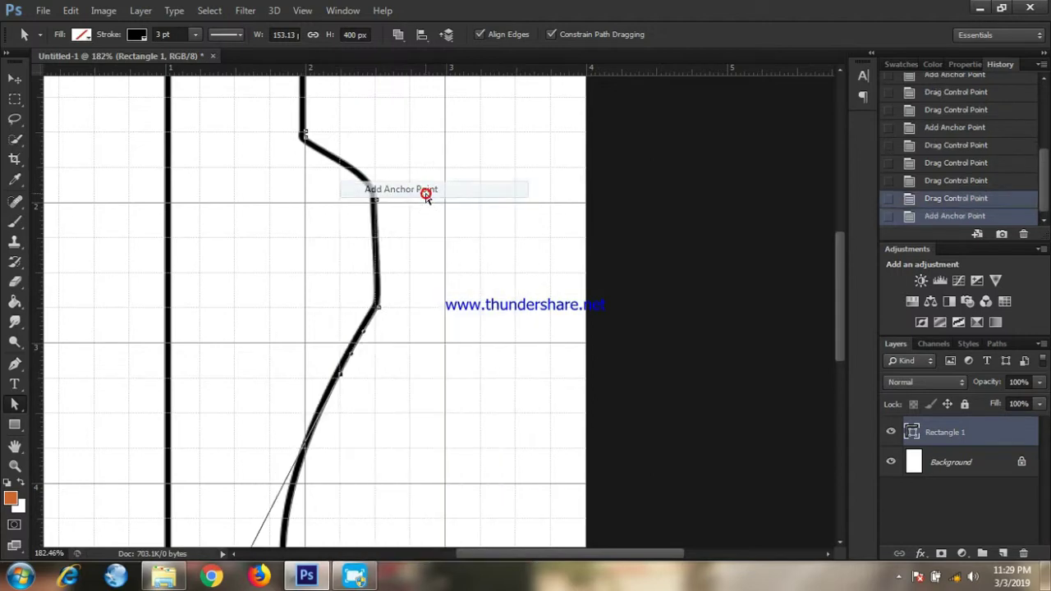
scroll(411, 257, down, 2)
scroll(411, 262, down, 1)
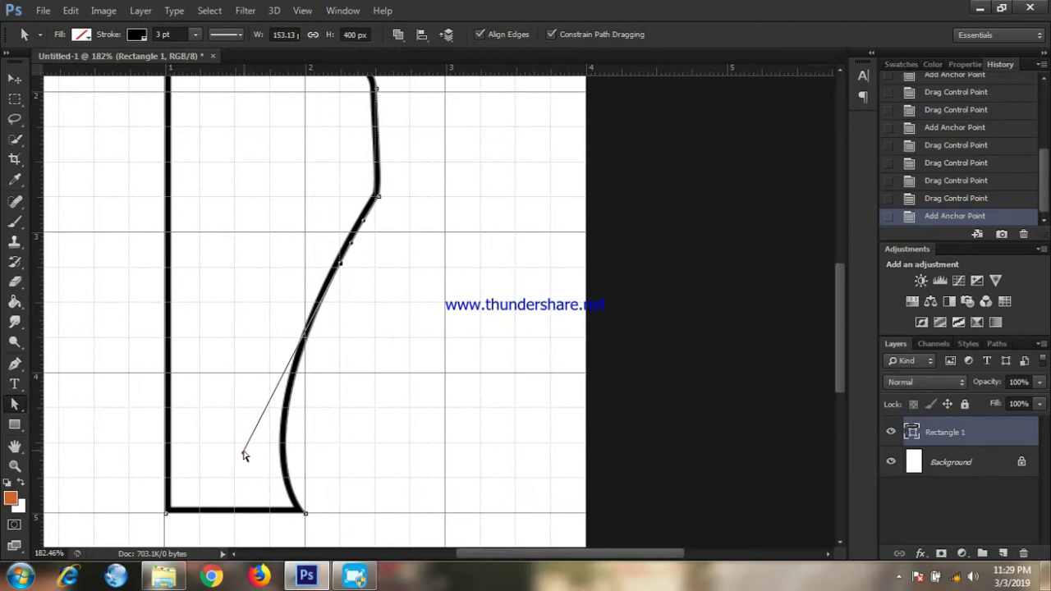
drag(244, 453, 309, 432)
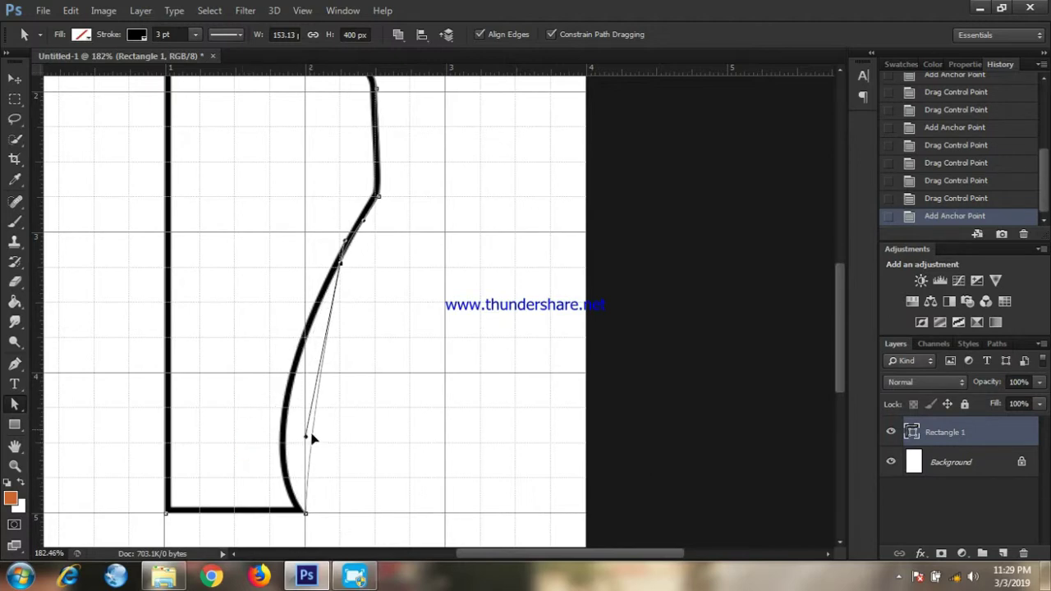
drag(310, 433, 337, 336)
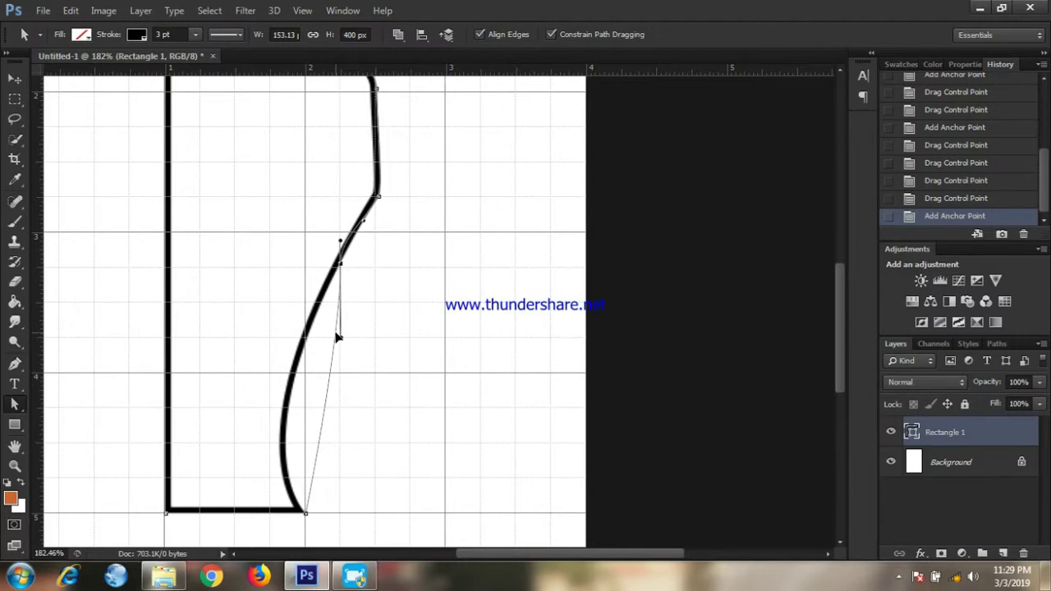
mouse_move(337, 336)
mouse_down()
mouse_move(343, 309)
mouse_move(348, 321)
mouse_up()
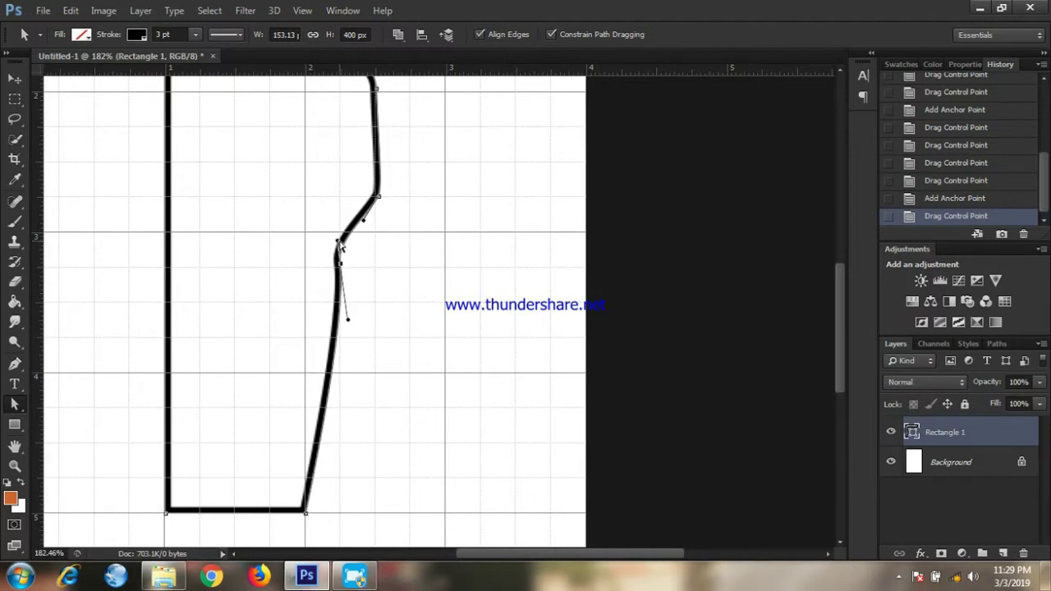
Straighten the segments below the angled shoulder so the lower side drops nearly straight to the base.
click(339, 258)
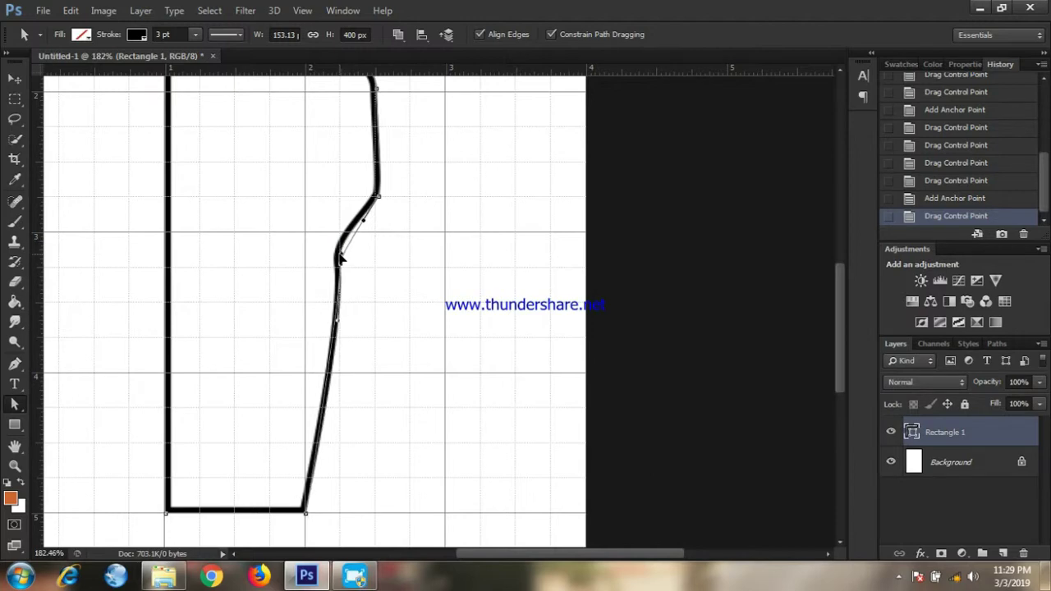
drag(341, 259, 340, 260)
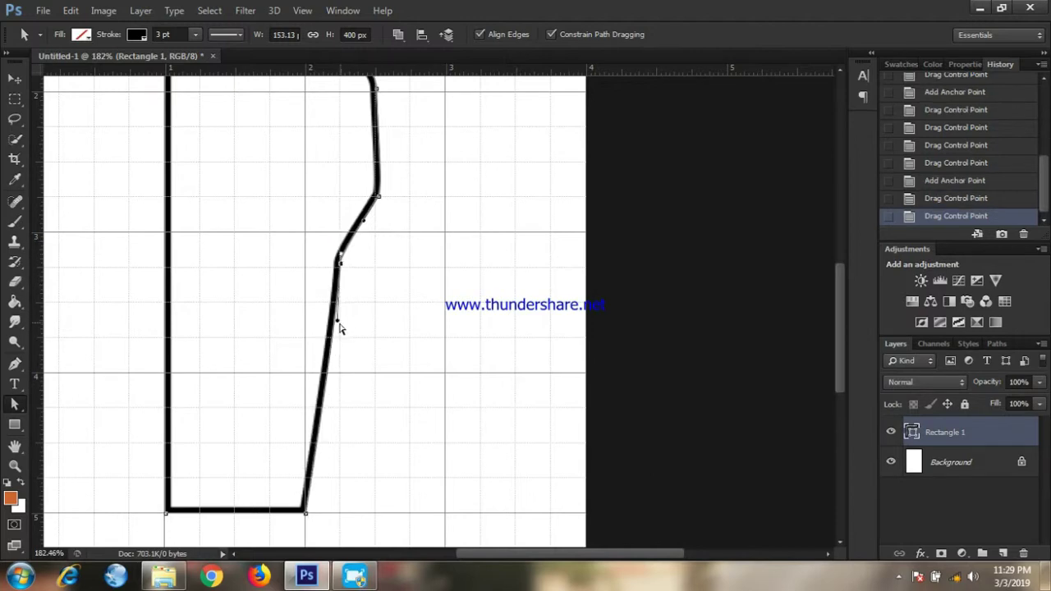
drag(336, 325, 339, 330)
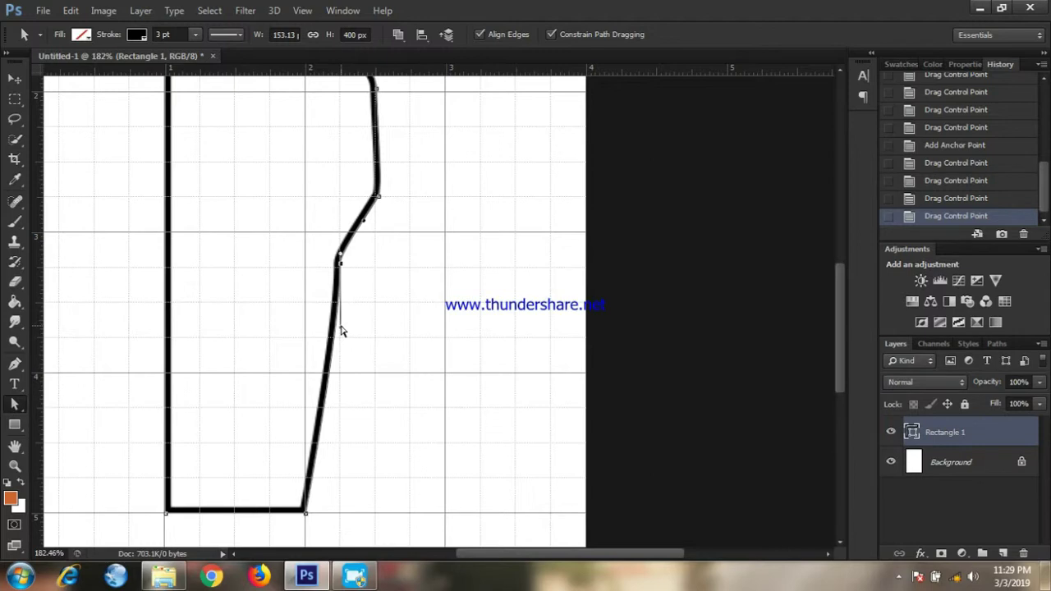
drag(342, 331, 343, 401)
click(343, 402)
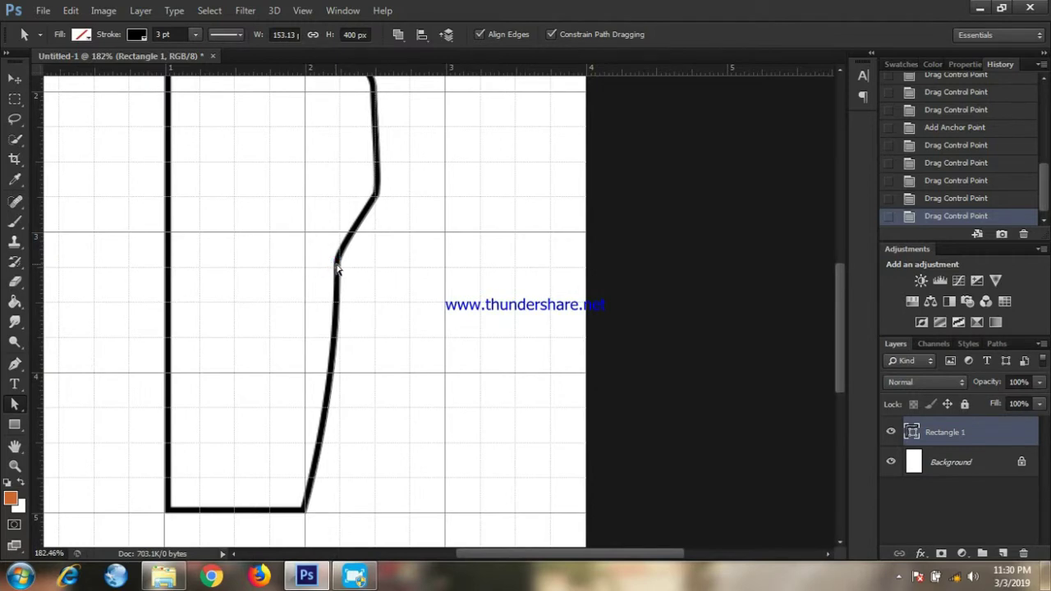
click(337, 265)
drag(344, 401, 341, 519)
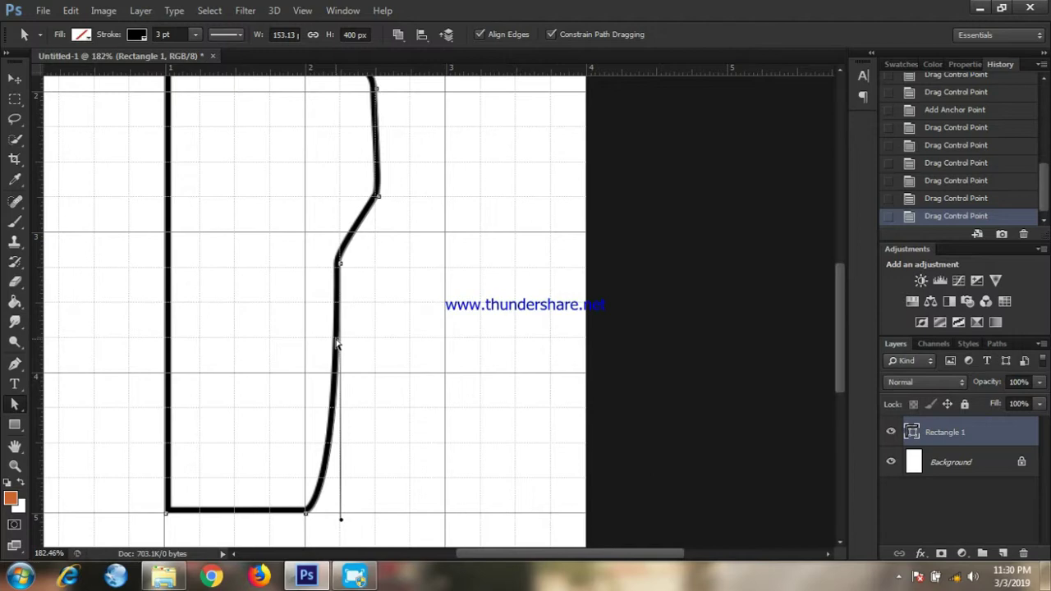
Add an anchor and drag its handles into a rounded bulge meeting the base, width 163.38 px.
right_click(337, 343)
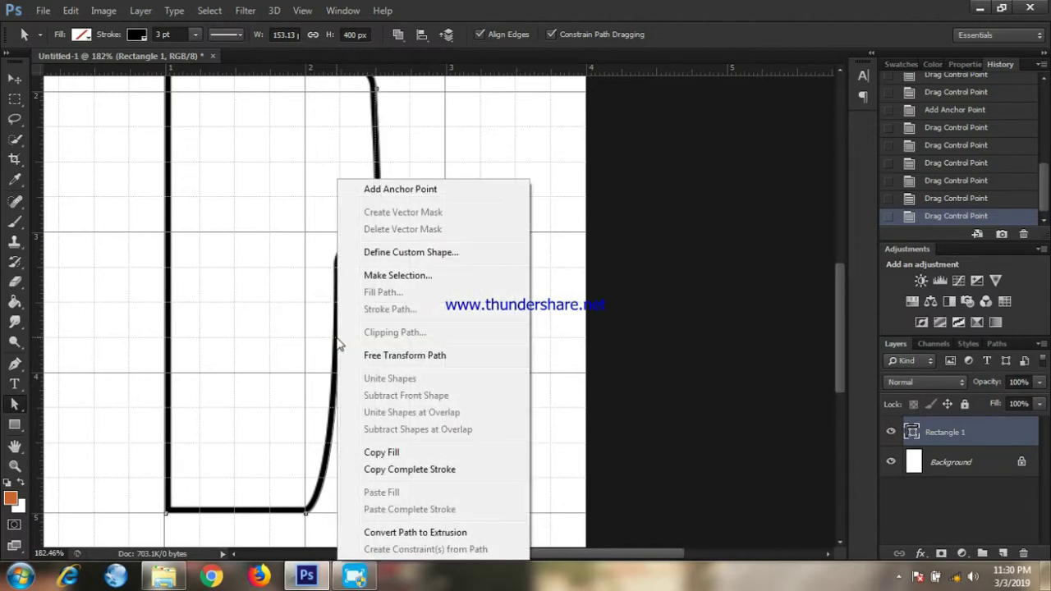
click(416, 190)
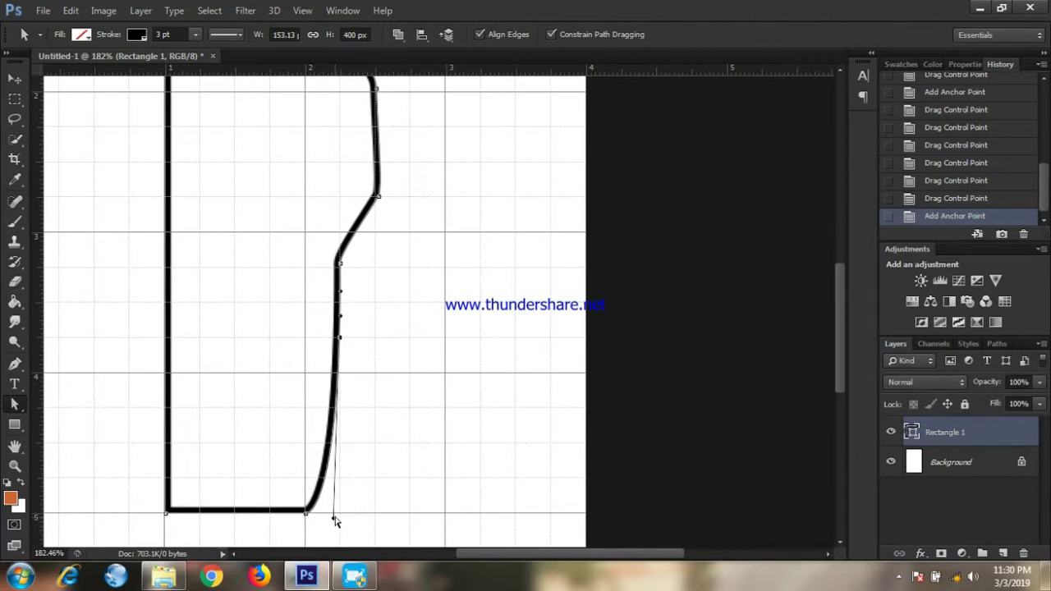
drag(335, 520, 490, 484)
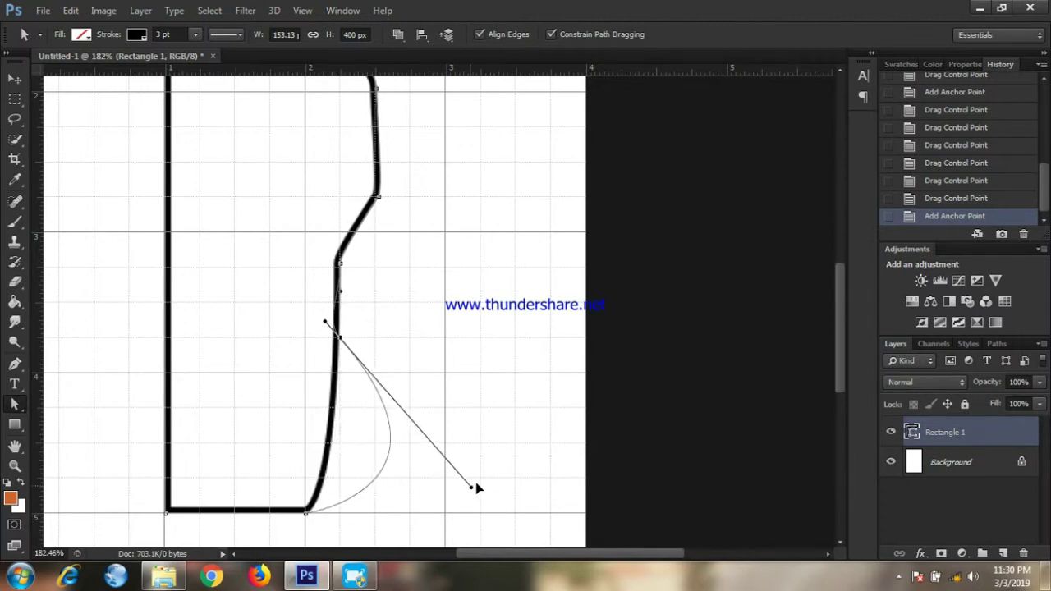
drag(490, 484, 516, 513)
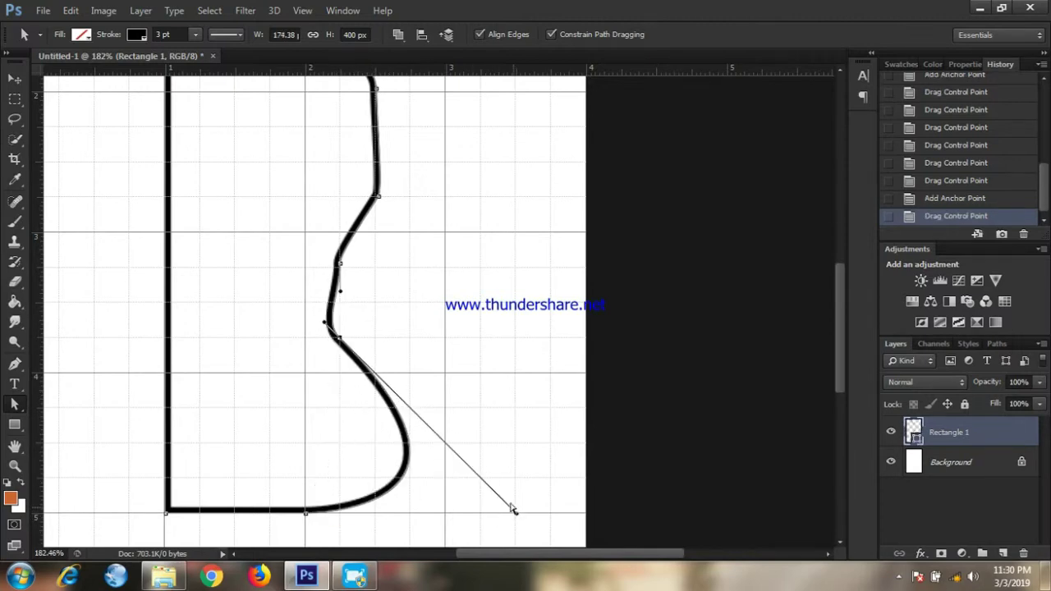
drag(334, 337, 335, 342)
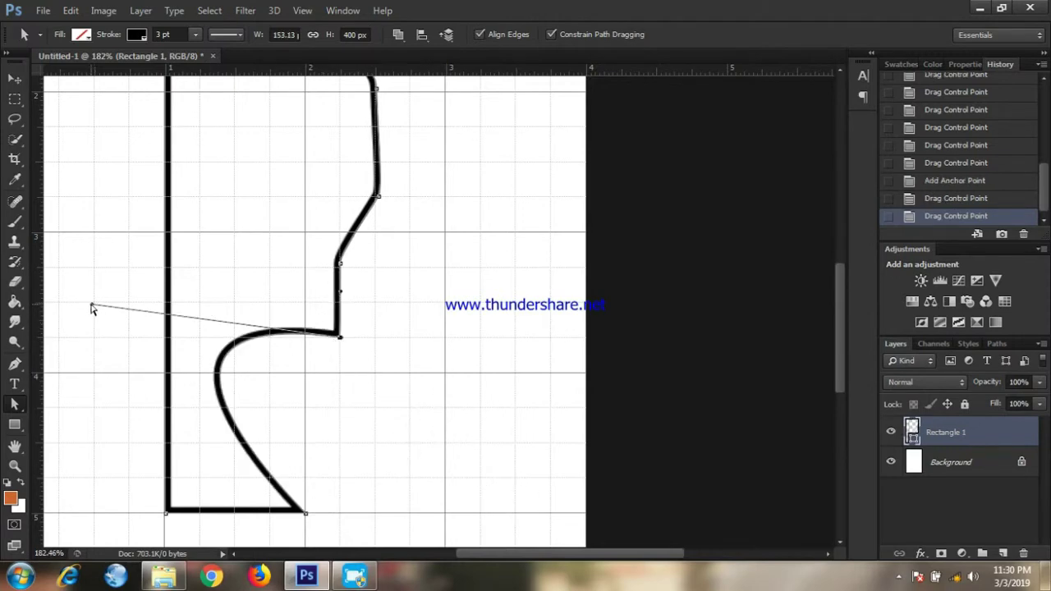
mouse_move(92, 304)
mouse_down()
mouse_move(425, 458)
mouse_move(472, 446)
mouse_up()
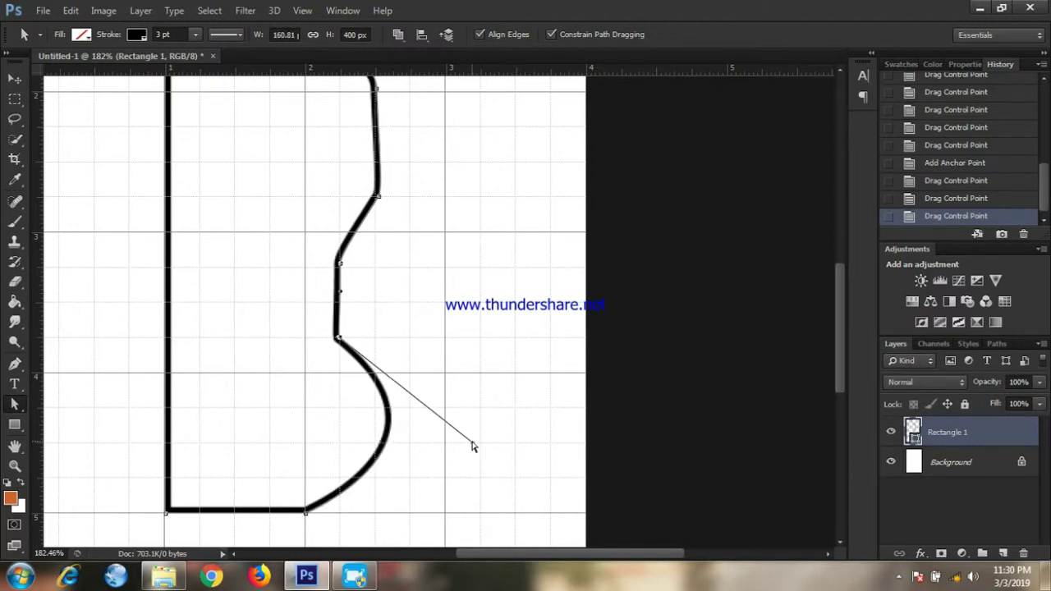
drag(472, 445, 481, 443)
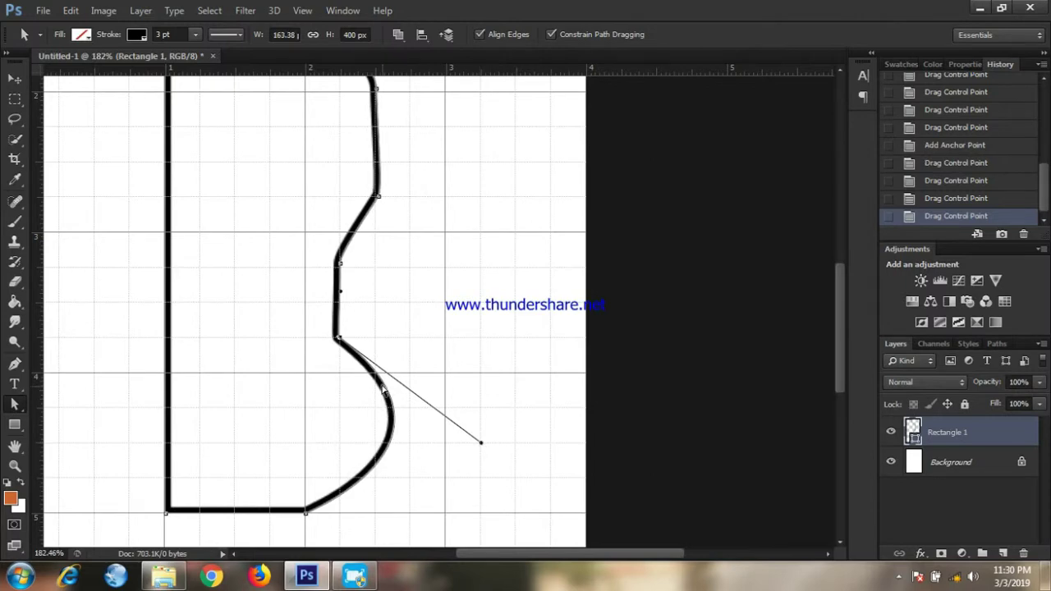
key(Return)
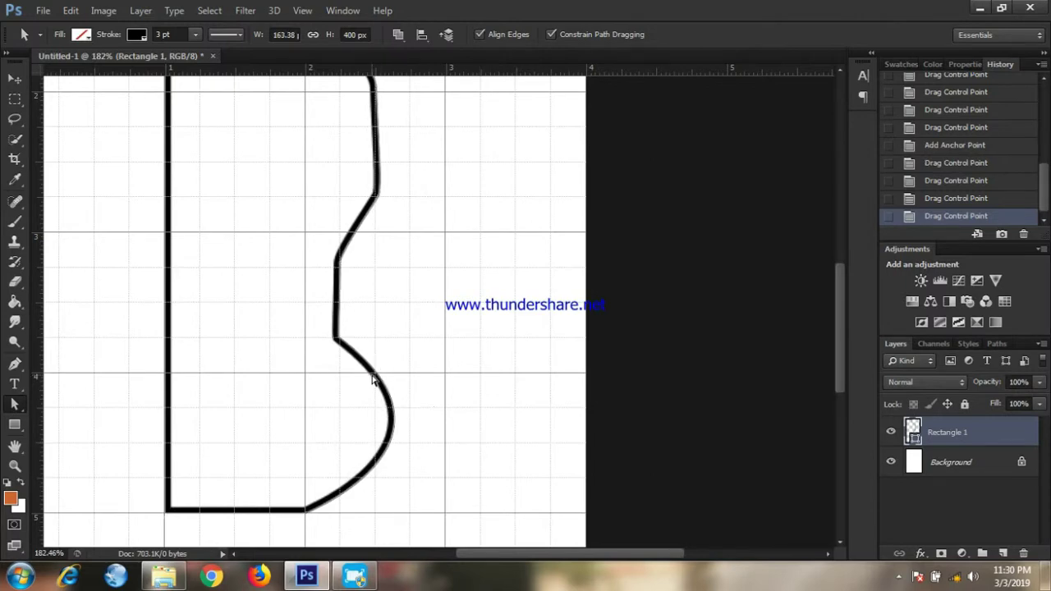
Add an anchor point on the bulge and start reworking it with the new direction handles.
right_click(377, 377)
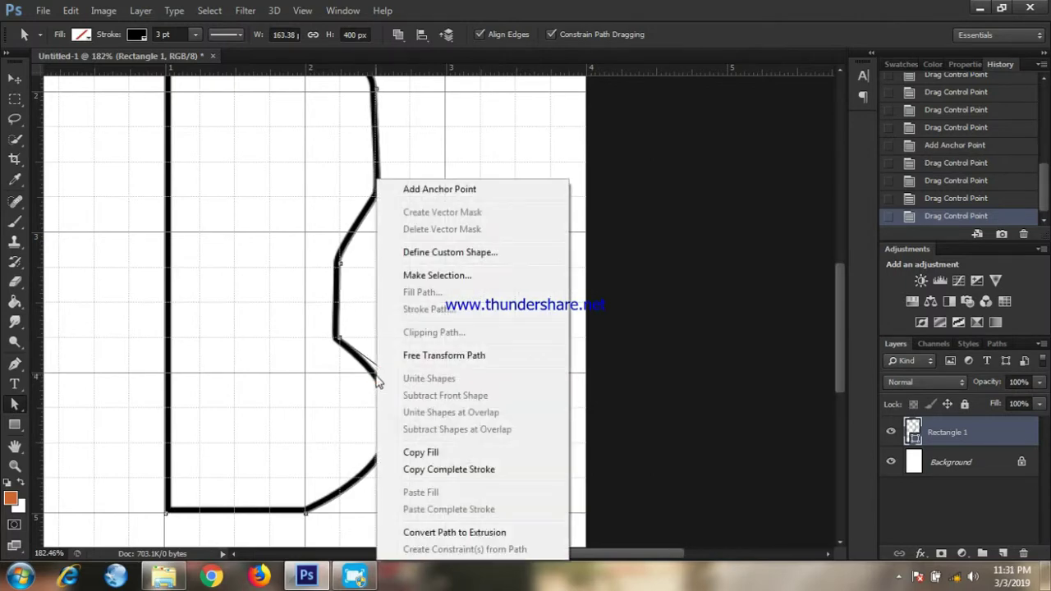
click(429, 188)
mouse_move(441, 458)
mouse_down()
mouse_move(377, 512)
mouse_move(376, 541)
mouse_move(369, 509)
mouse_move(380, 547)
mouse_move(383, 508)
mouse_up()
scroll(385, 509, up, 5)
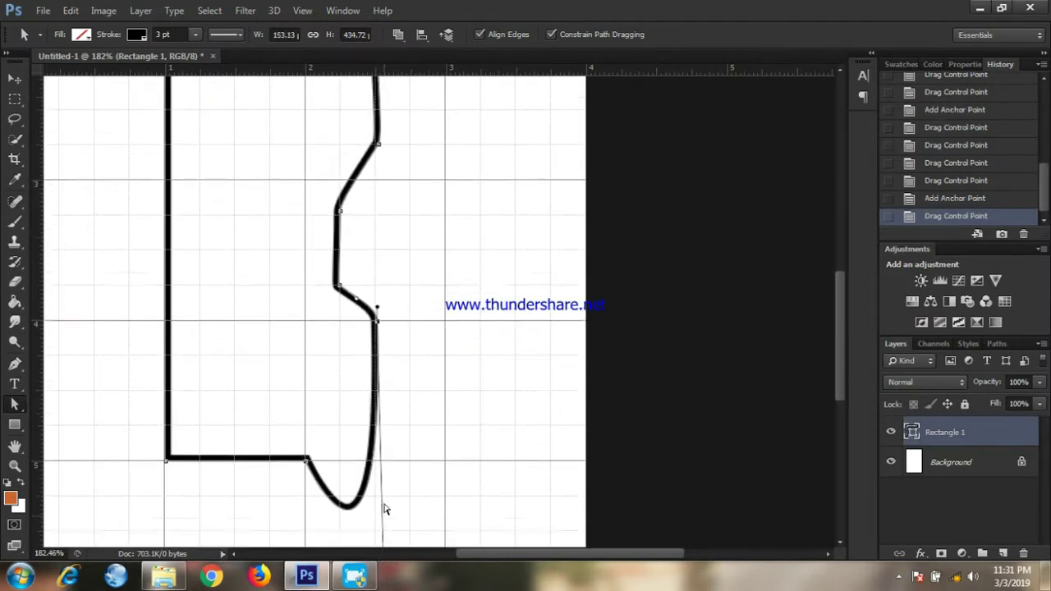
scroll(383, 508, up, 3)
scroll(384, 492, up, 2)
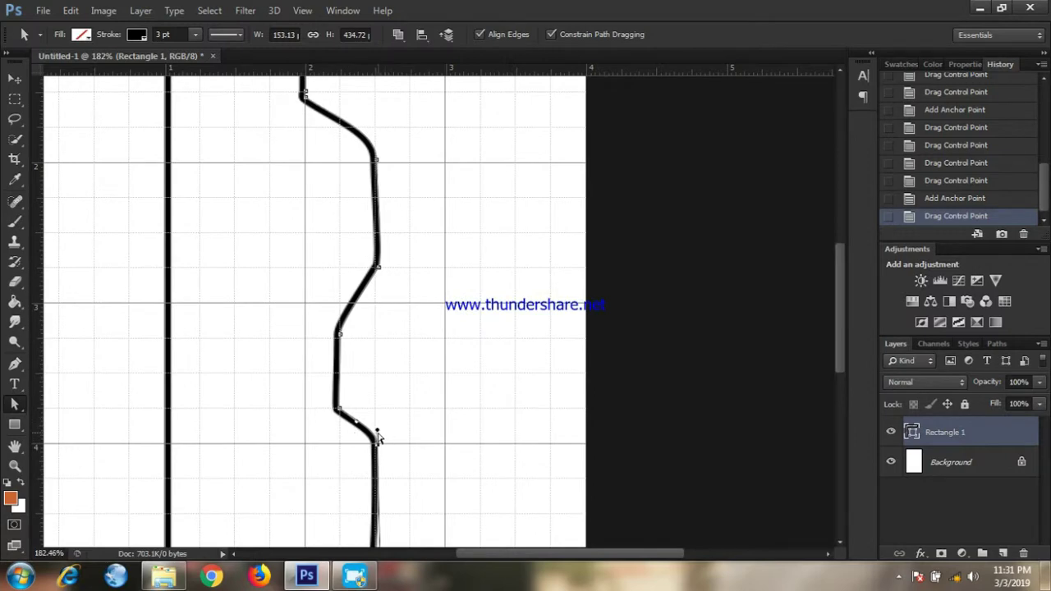
drag(377, 435, 476, 542)
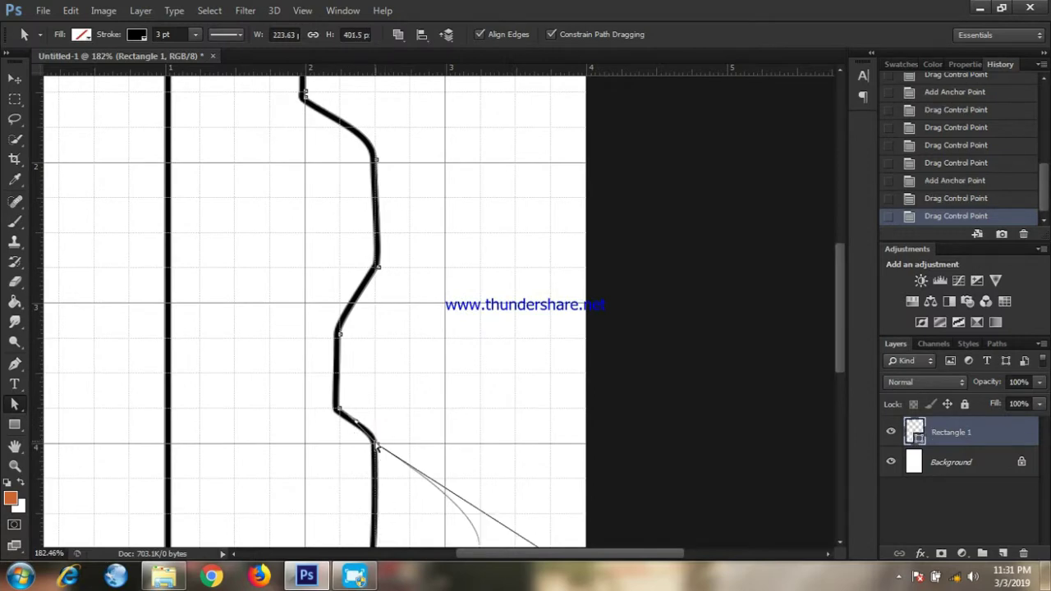
scroll(375, 447, down, 2)
scroll(375, 446, down, 5)
scroll(492, 444, up, 1)
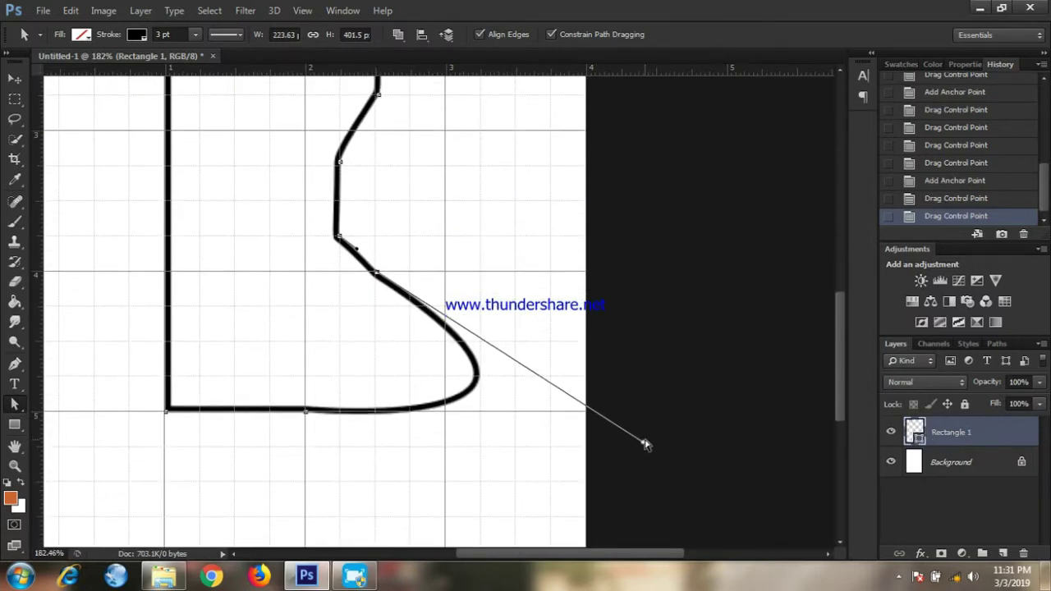
Drag the handles so the side drops straight, then slants diagonally into the base, width 153.13 px.
mouse_move(640, 439)
mouse_down()
mouse_move(482, 482)
mouse_move(385, 557)
mouse_up()
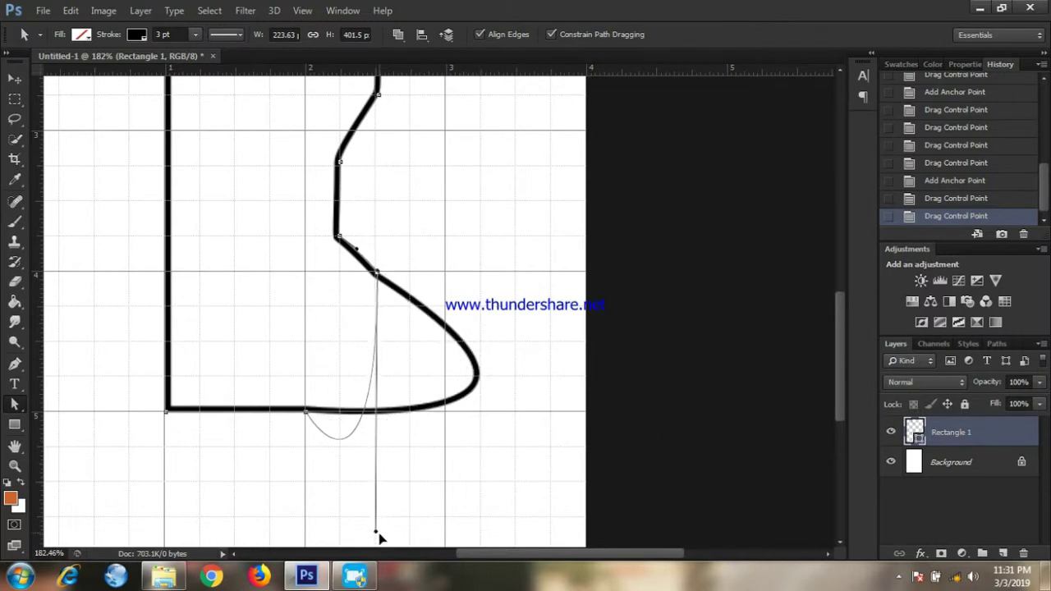
drag(385, 557, 385, 552)
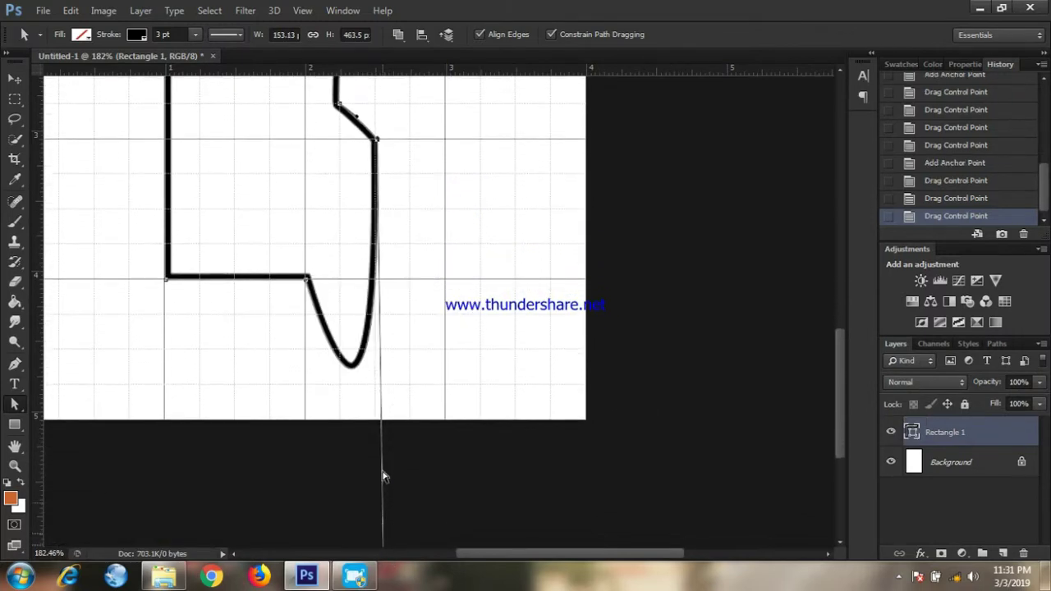
scroll(375, 245, down, 3)
drag(376, 245, 283, 215)
scroll(283, 215, up, 3)
scroll(572, 219, up, 3)
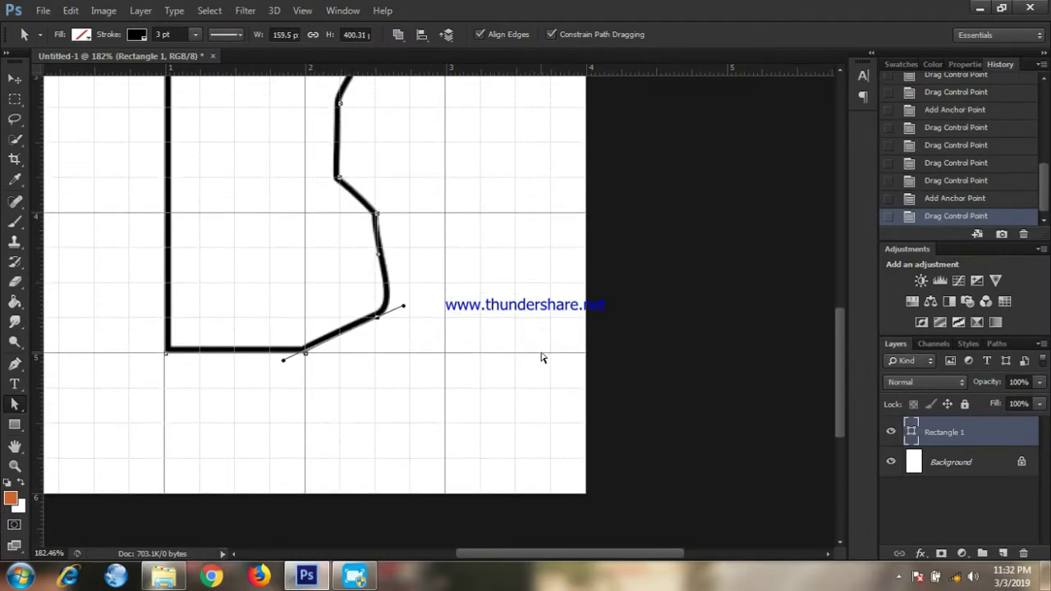
mouse_move(404, 307)
mouse_down()
mouse_move(375, 301)
mouse_move(471, 282)
mouse_move(303, 358)
mouse_up()
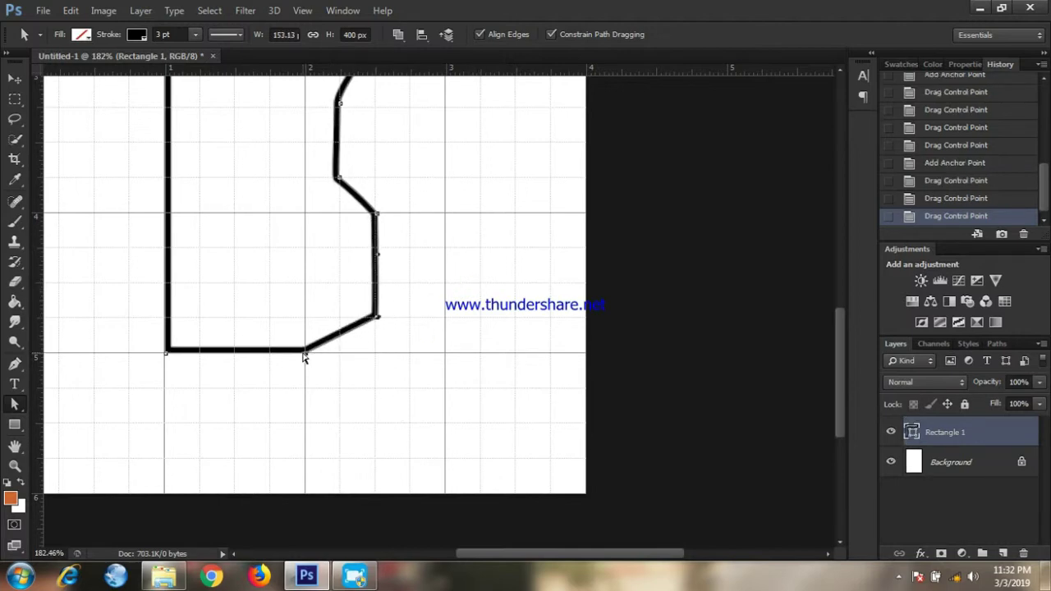
Flatten the image so the outline merges into the Background layer.
scroll(306, 356, up, 2)
scroll(306, 356, up, 3)
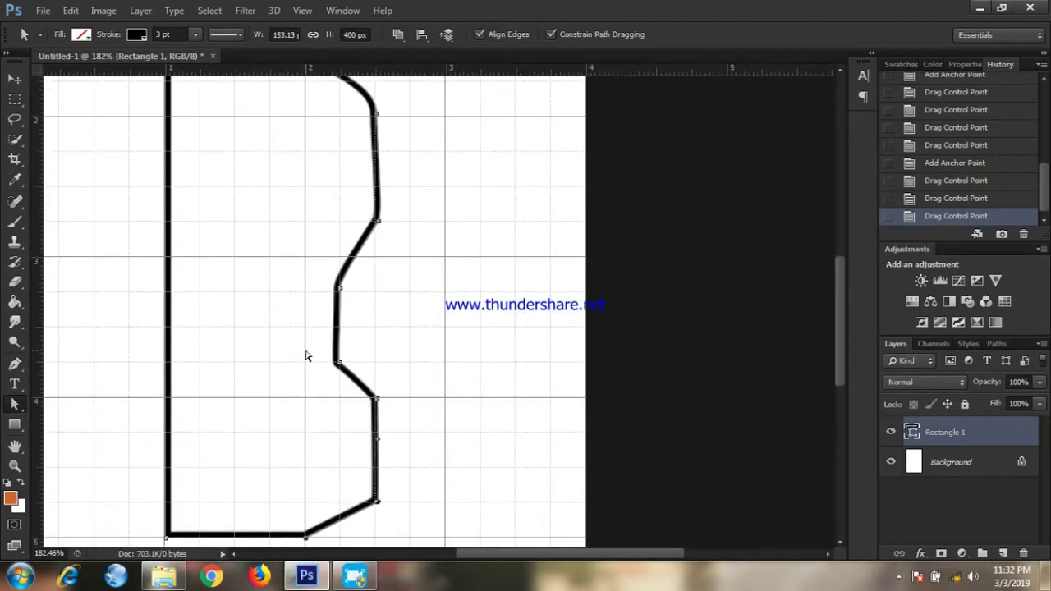
scroll(306, 356, down, 3)
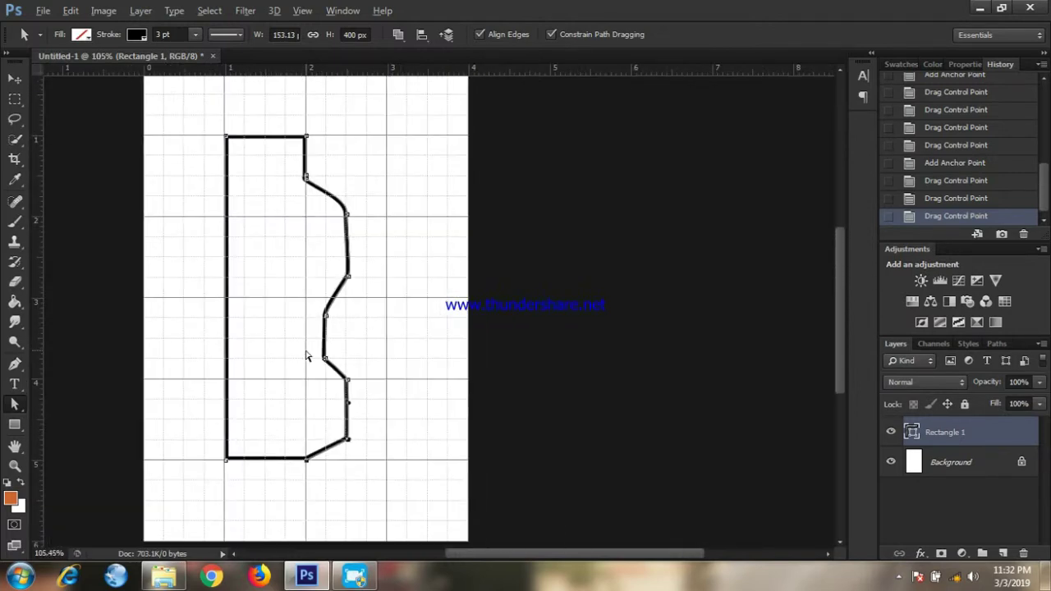
key(alt)
scroll(356, 261, up, 2)
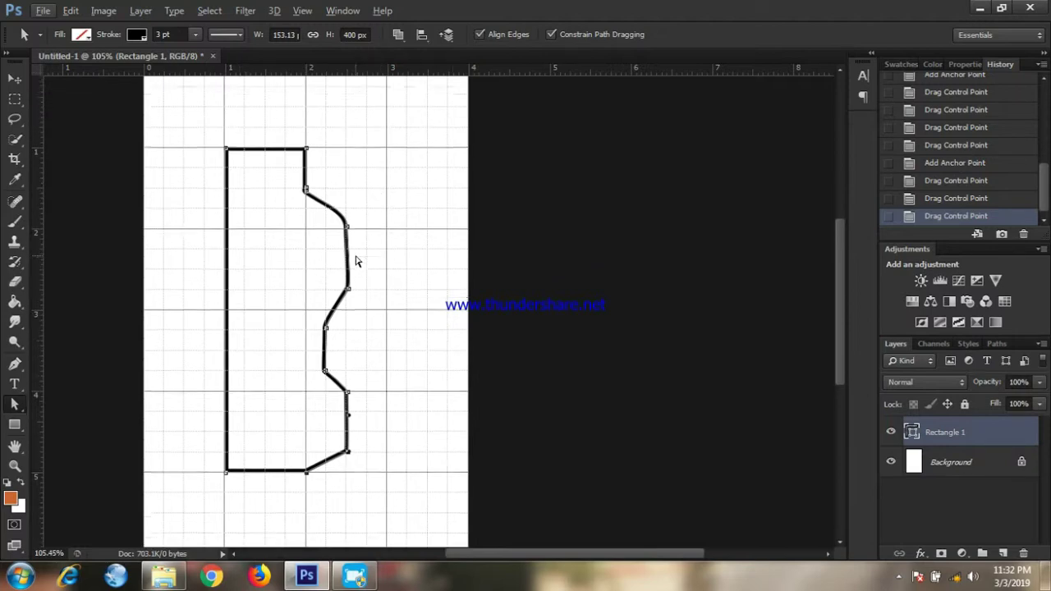
click(144, 11)
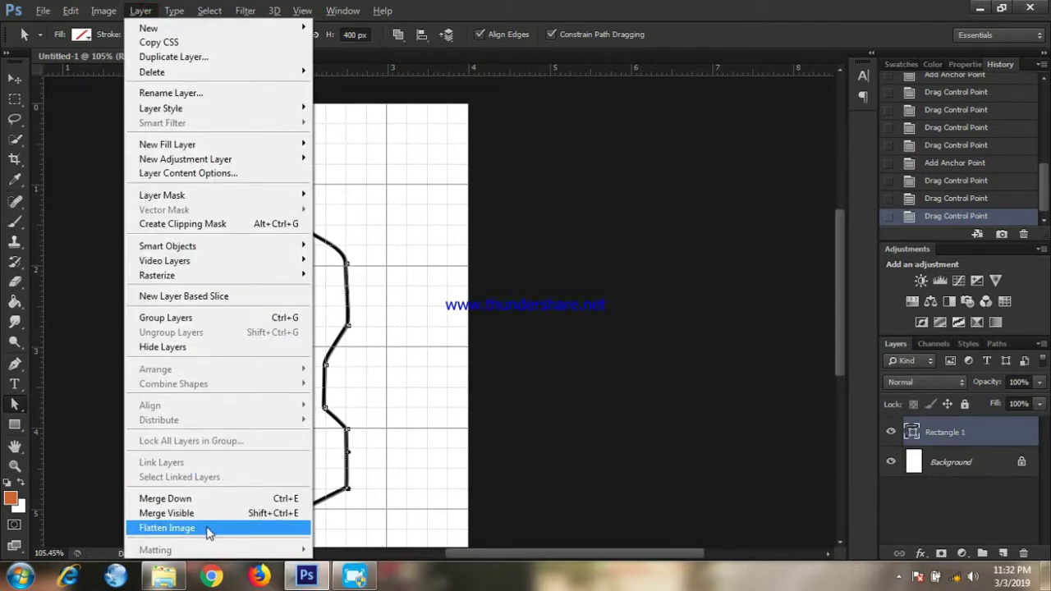
click(206, 528)
Marquee-select the half-bottle outline, then copy and paste it onto new Layer 1.
right_click(15, 100)
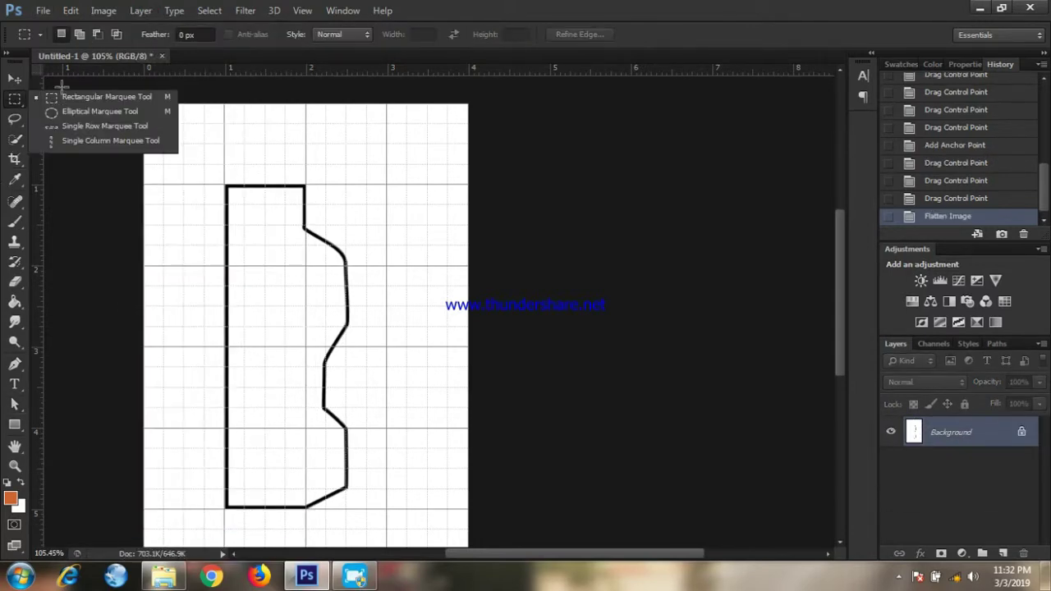
click(67, 94)
mouse_move(266, 164)
mouse_down()
mouse_move(307, 265)
mouse_move(330, 433)
mouse_move(360, 528)
mouse_up()
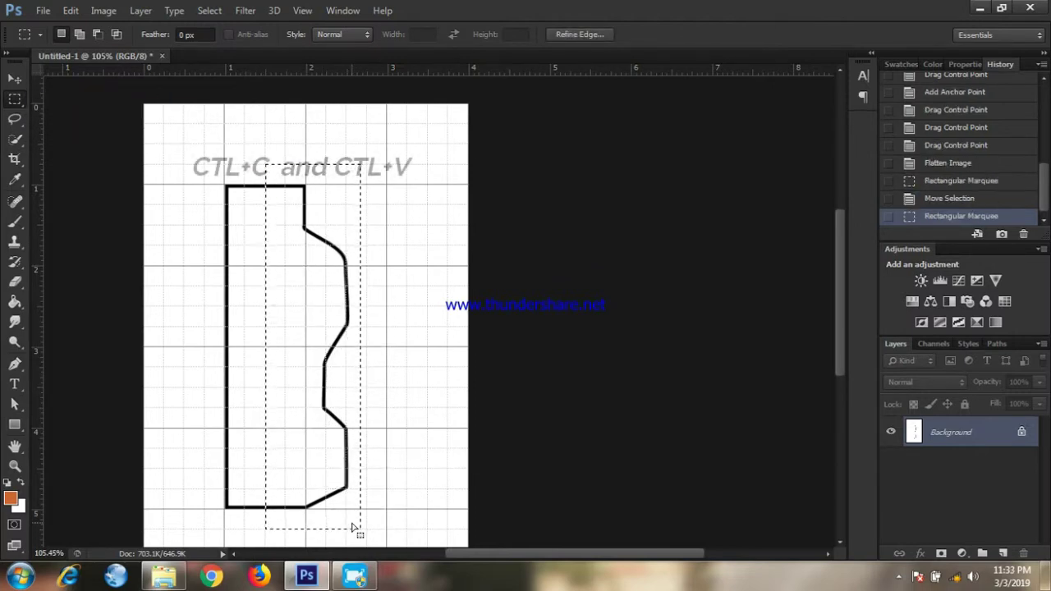
key(ctrl+c)
key(ctrl+v)
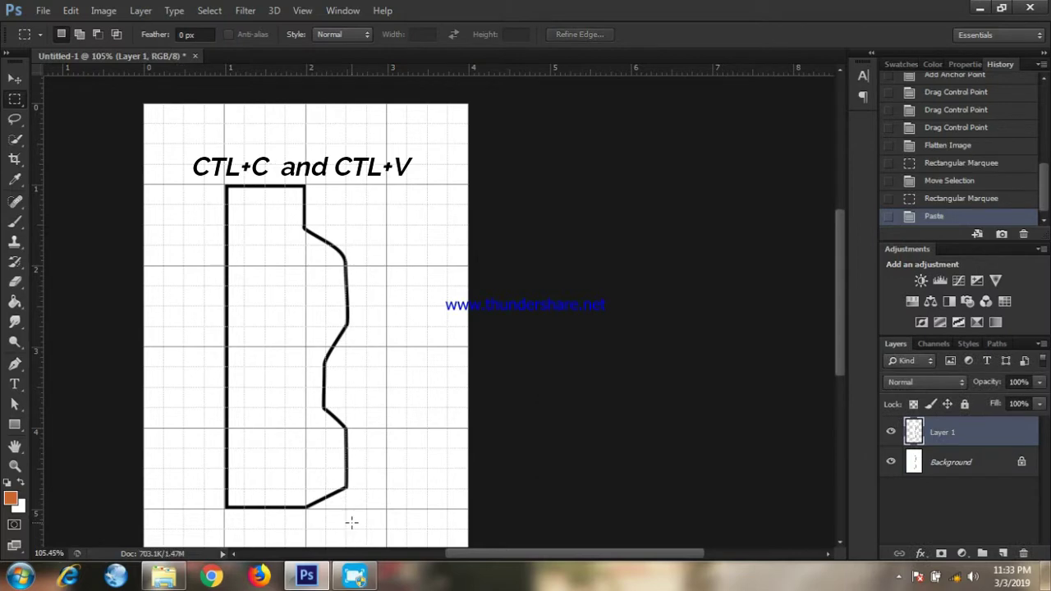
Flip the pasted half outline horizontally onto the left side and widen it to match the right side.
click(15, 78)
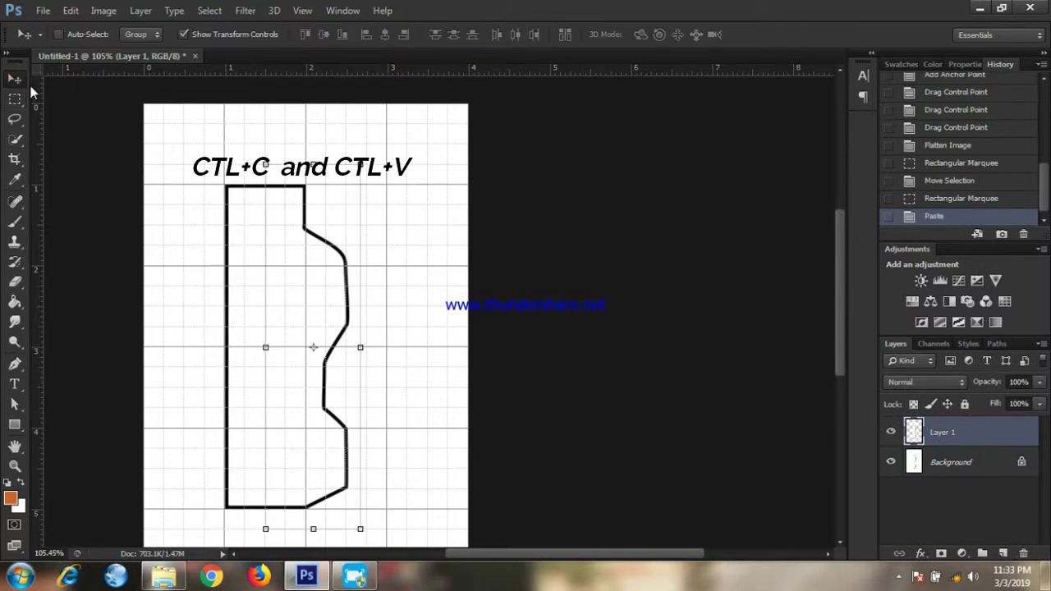
drag(365, 347, 198, 354)
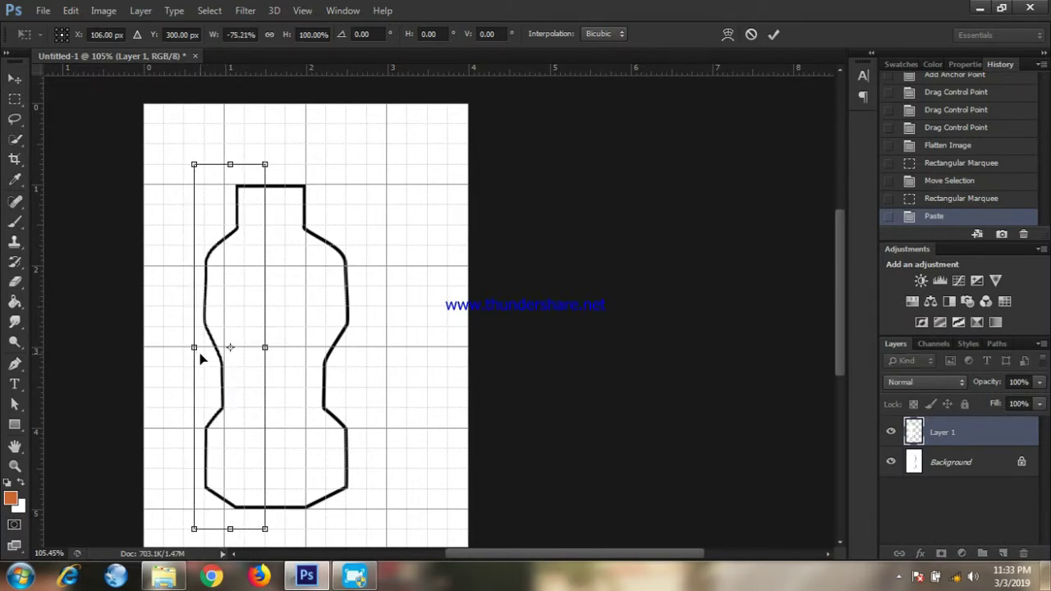
scroll(200, 358, down, 1)
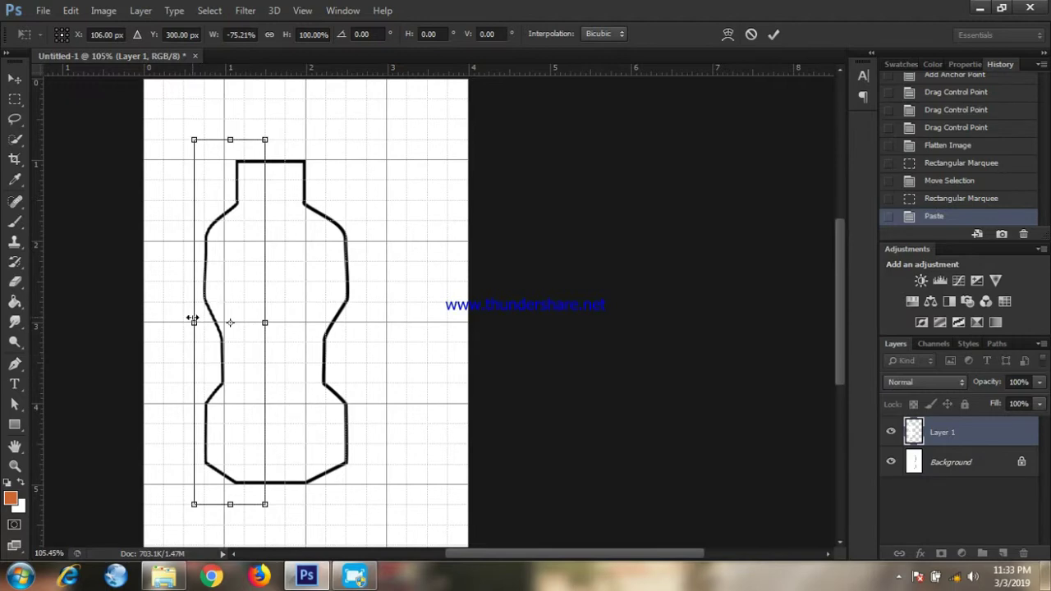
drag(192, 318, 187, 323)
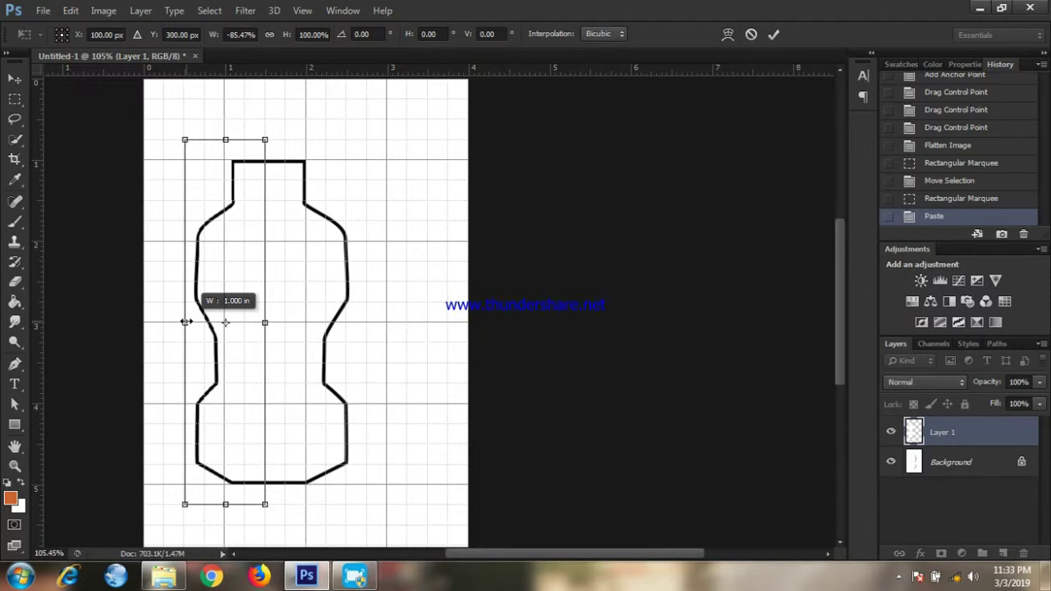
drag(185, 322, 168, 326)
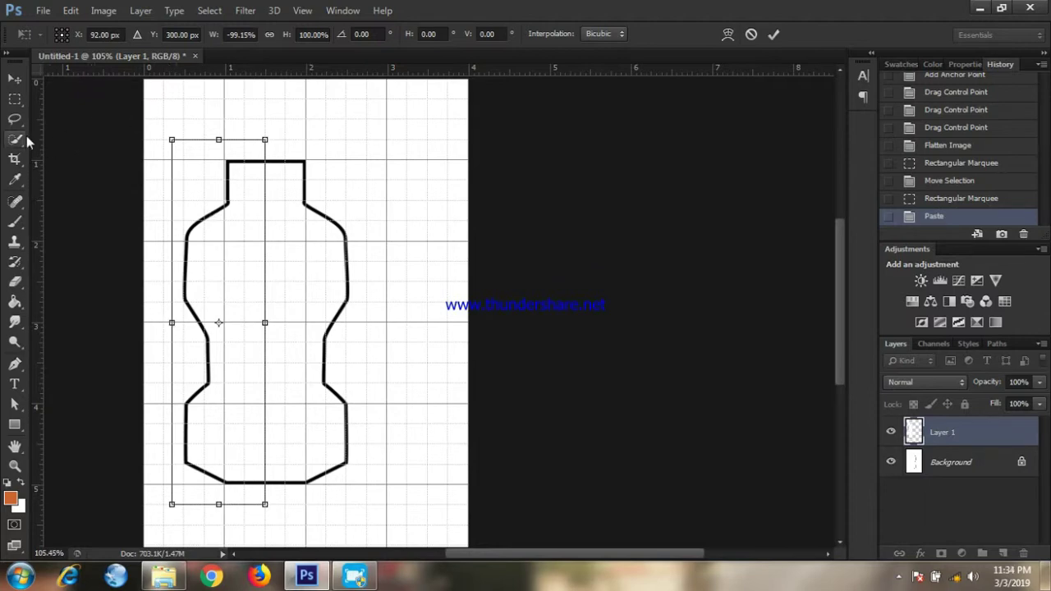
click(773, 34)
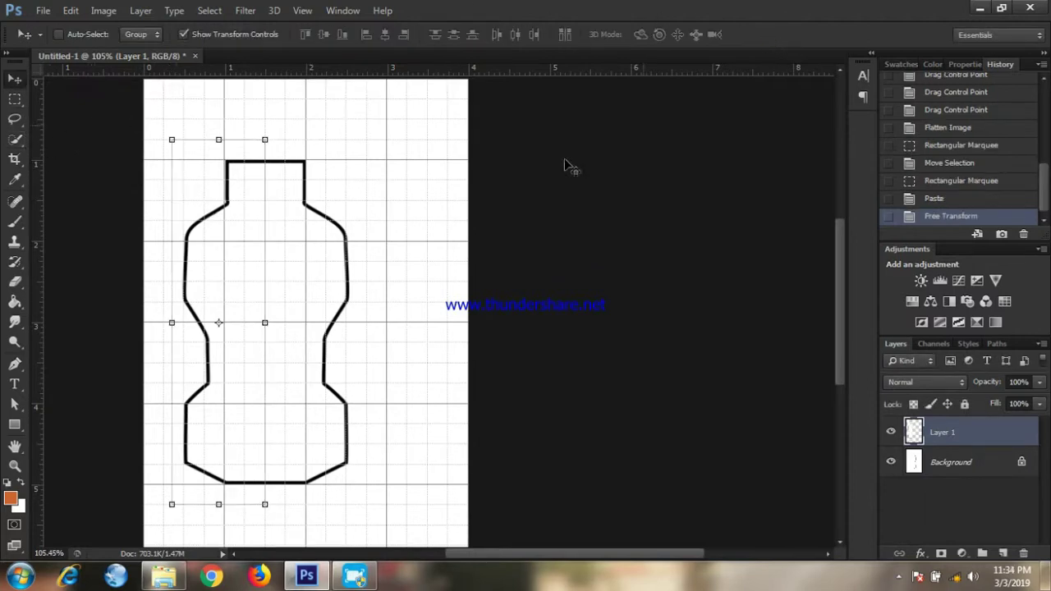
Draw an ellipse across the top of the bottle neck and undo the stray extra ellipse.
mouse_move(14, 423)
mouse_down()
mouse_move(106, 479)
mouse_move(82, 451)
mouse_up()
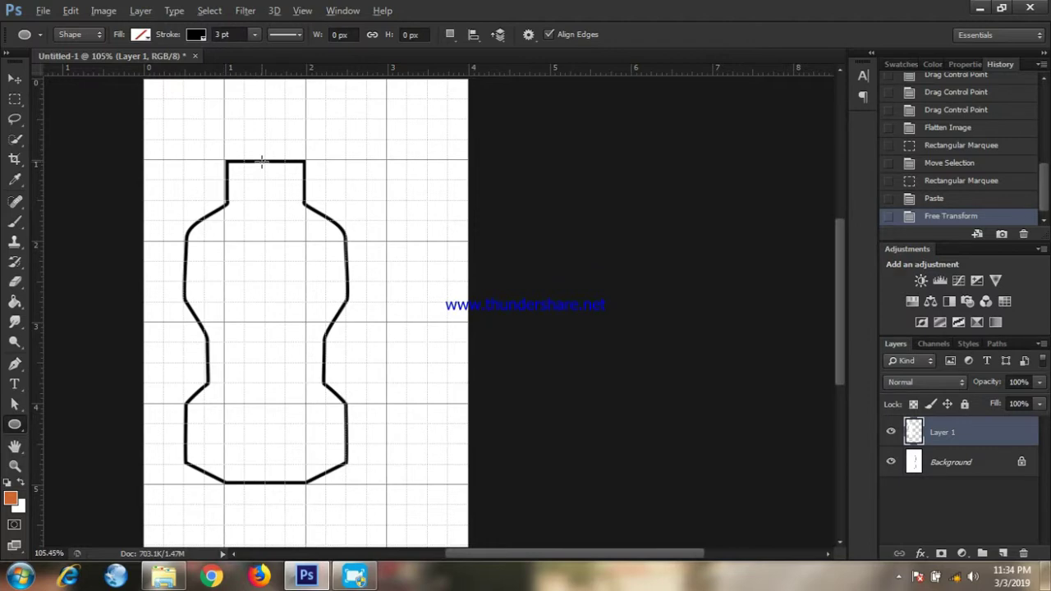
scroll(261, 161, up, 5)
scroll(261, 161, down, 1)
scroll(261, 161, up, 1)
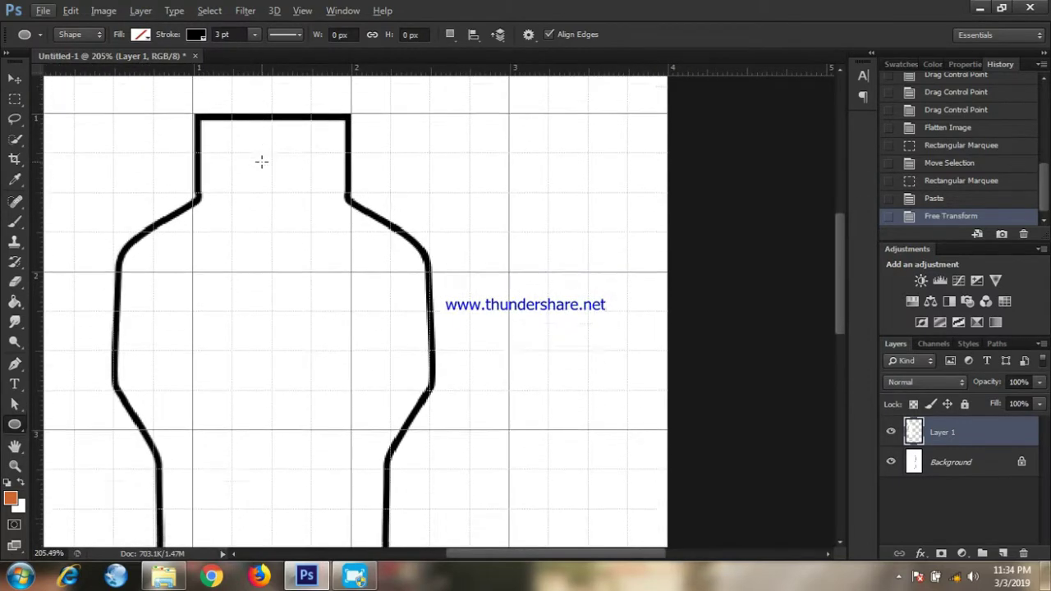
scroll(261, 161, up, 3)
drag(197, 174, 341, 211)
click(70, 11)
click(115, 43)
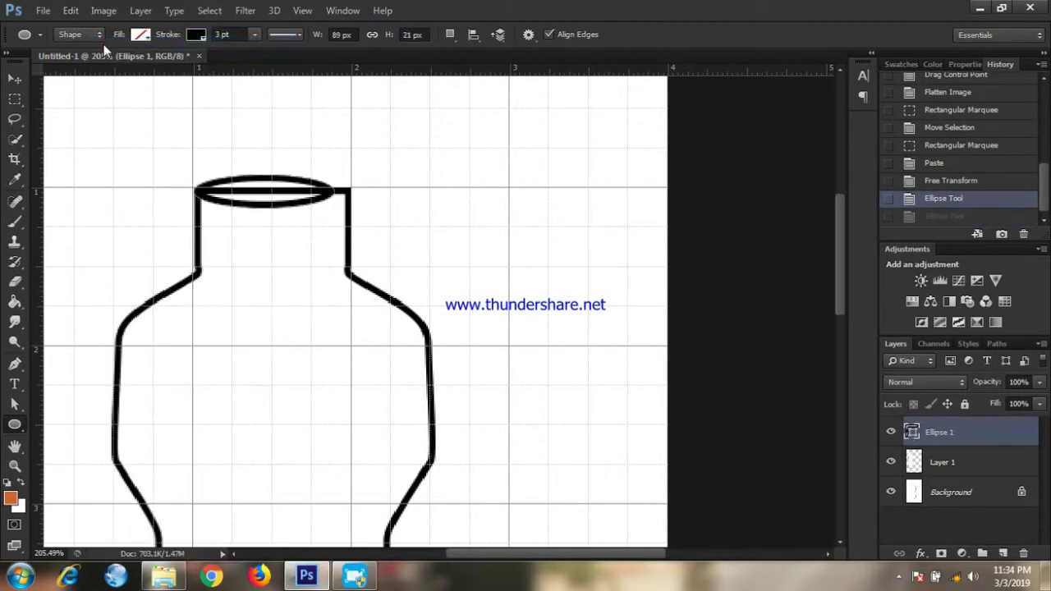
click(71, 11)
Widen Ellipse 1 to 112.36% so it spans the neck opening.
click(15, 78)
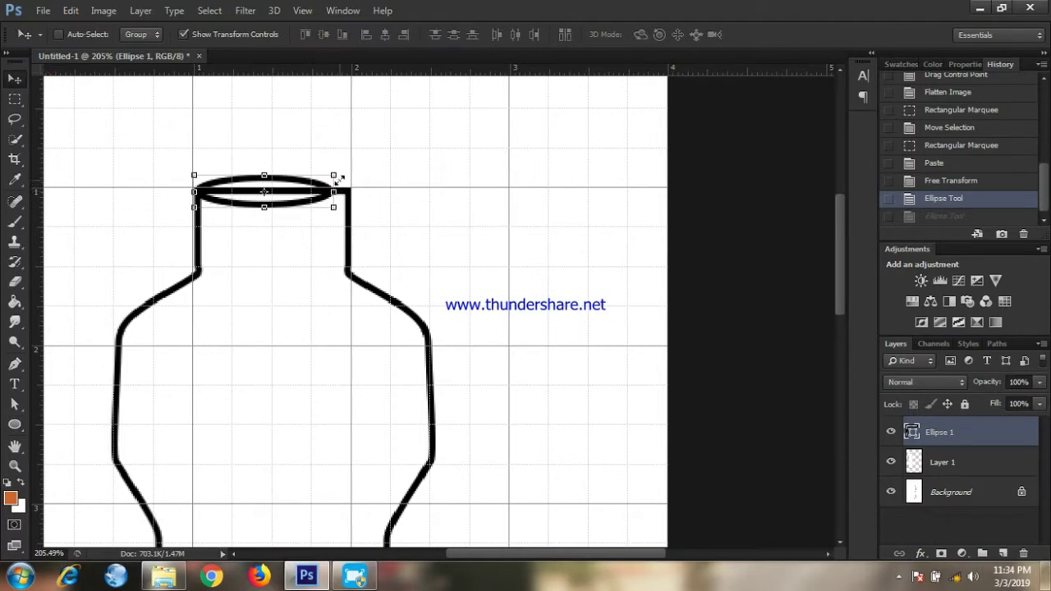
drag(334, 192, 354, 191)
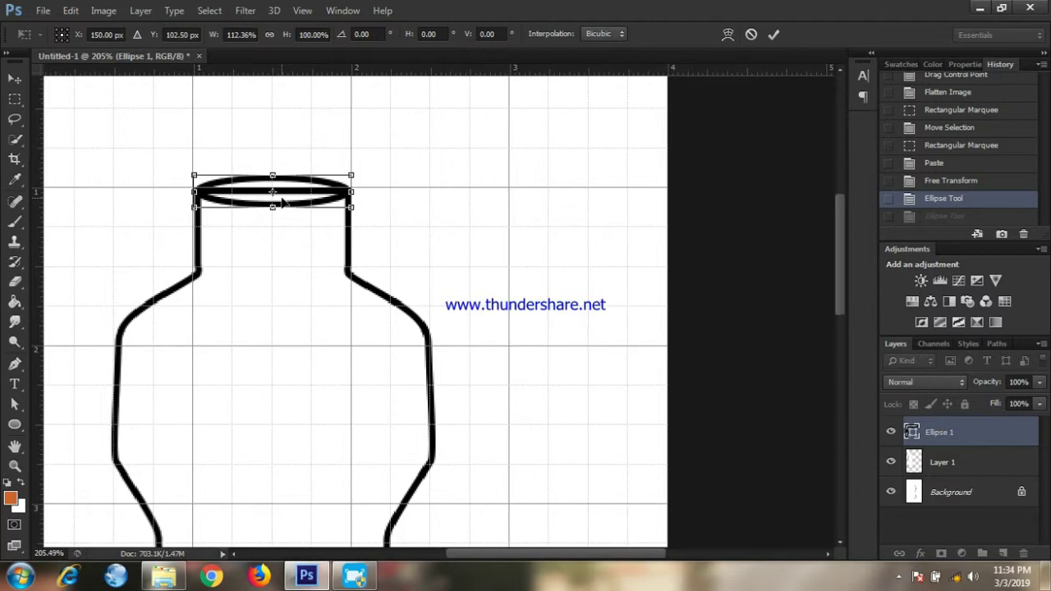
click(775, 37)
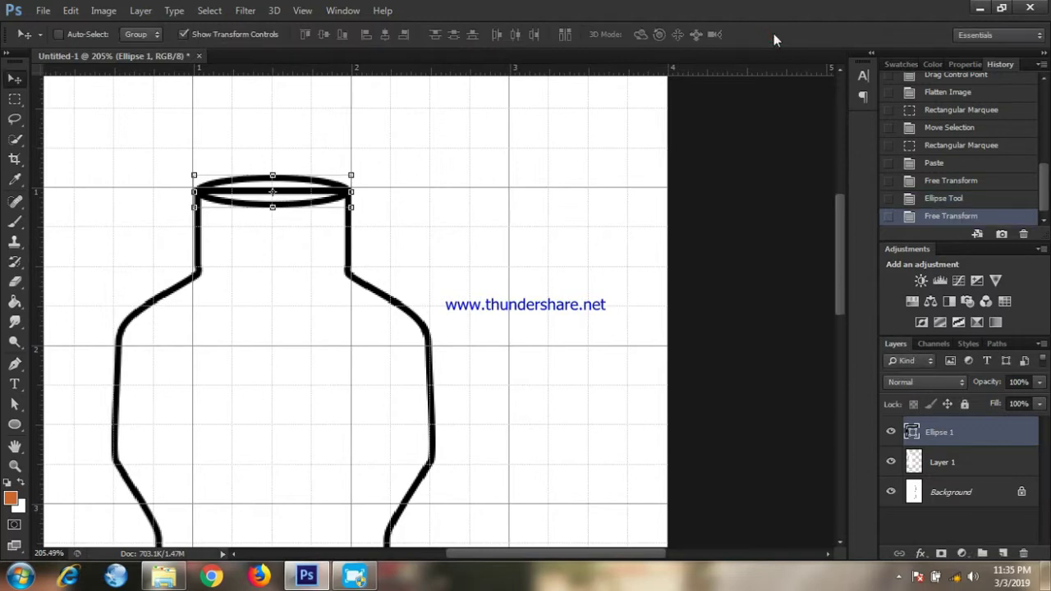
Duplicate Ellipse 1 and move the copy 0.48 in down to the neck's base.
right_click(1002, 436)
click(721, 133)
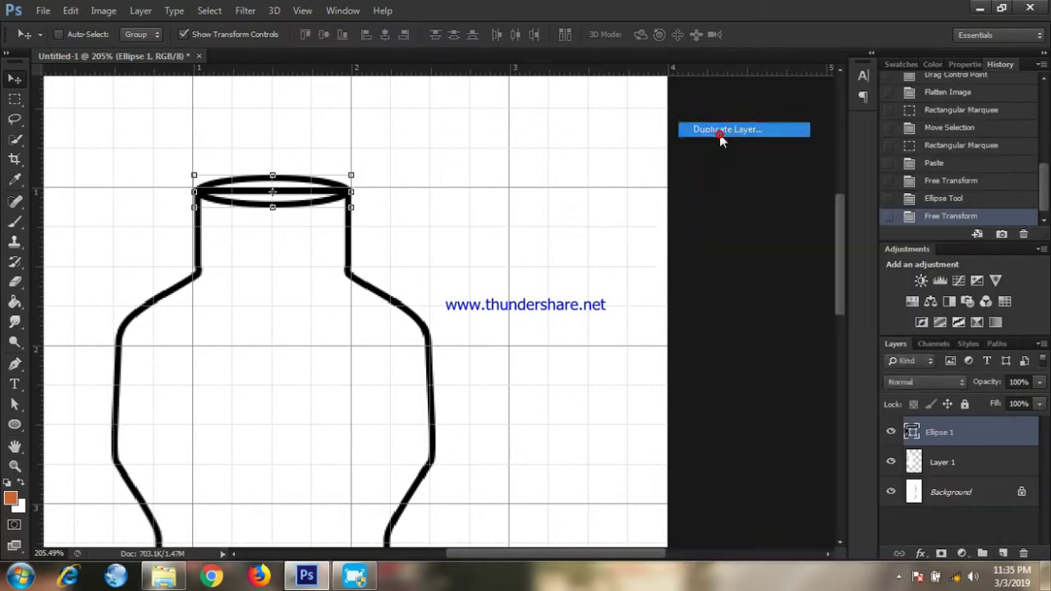
click(652, 171)
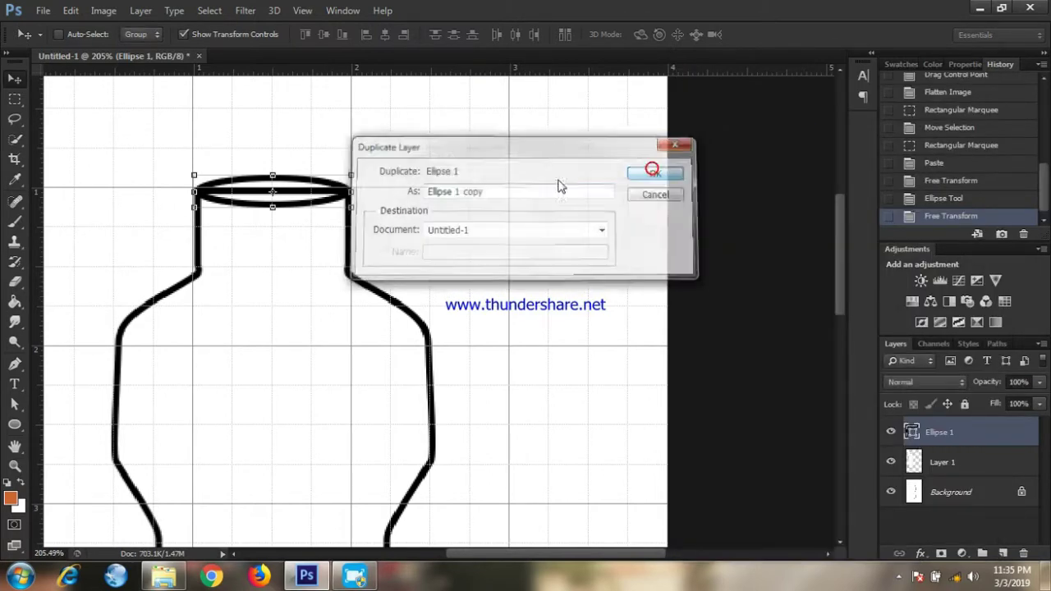
drag(343, 202, 335, 273)
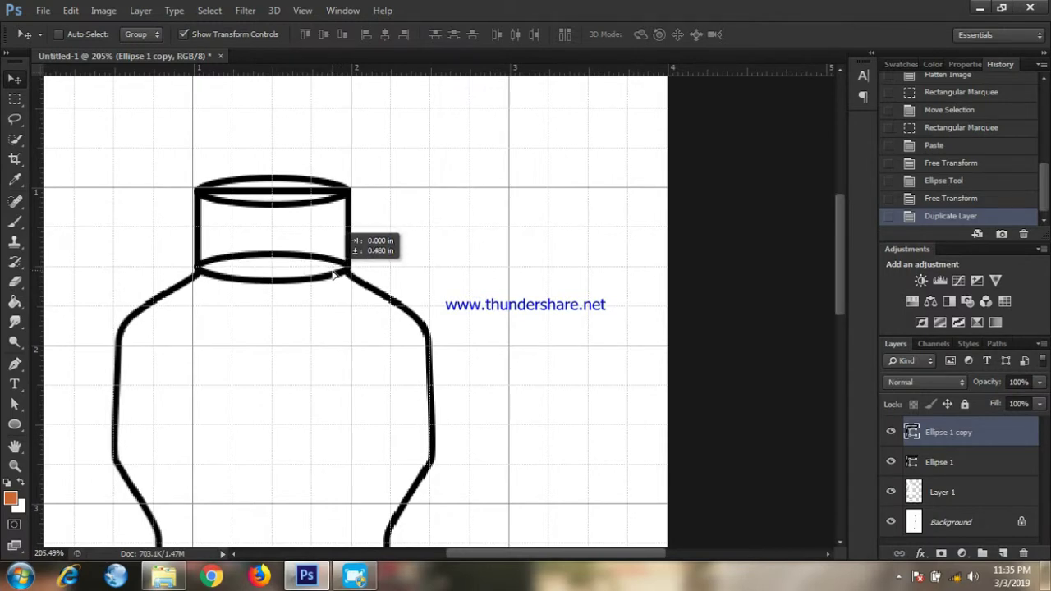
drag(335, 274, 347, 281)
scroll(345, 242, down, 2)
scroll(343, 242, down, 1)
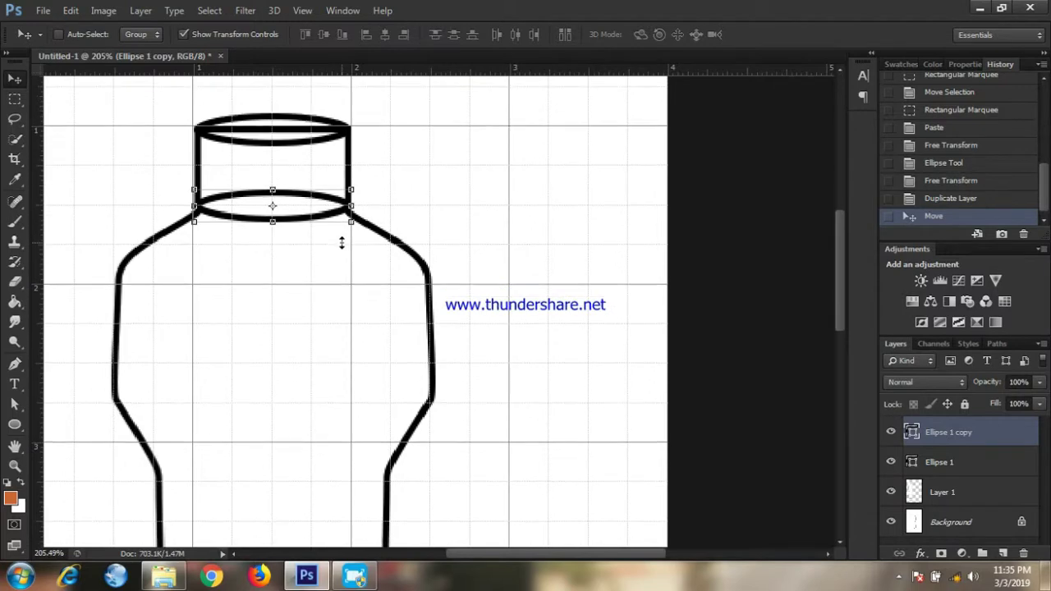
scroll(342, 243, down, 1)
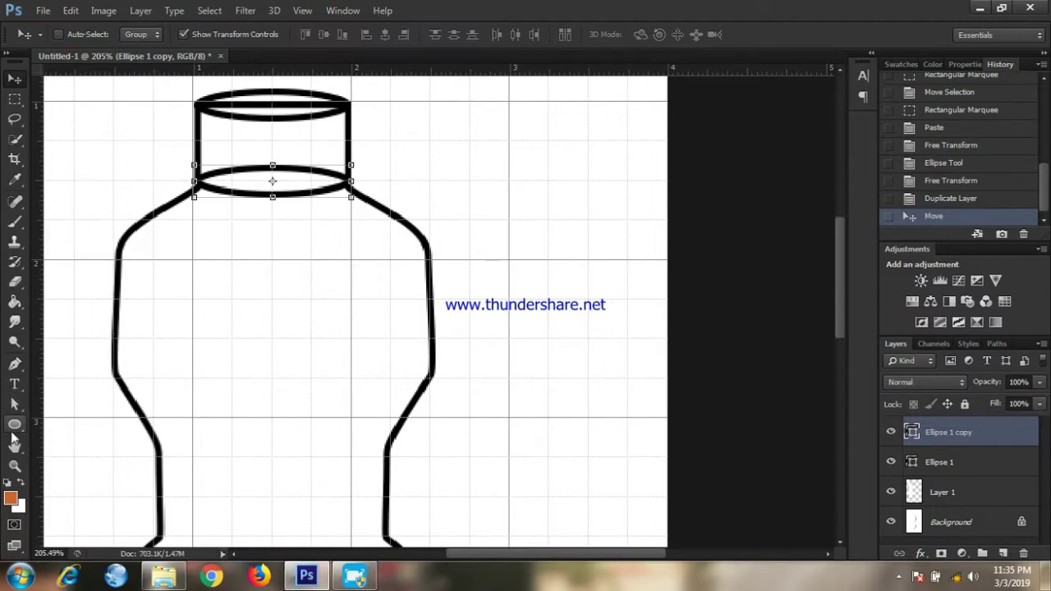
Draw Ellipse 2 across the line where the shoulder meets the body.
click(14, 425)
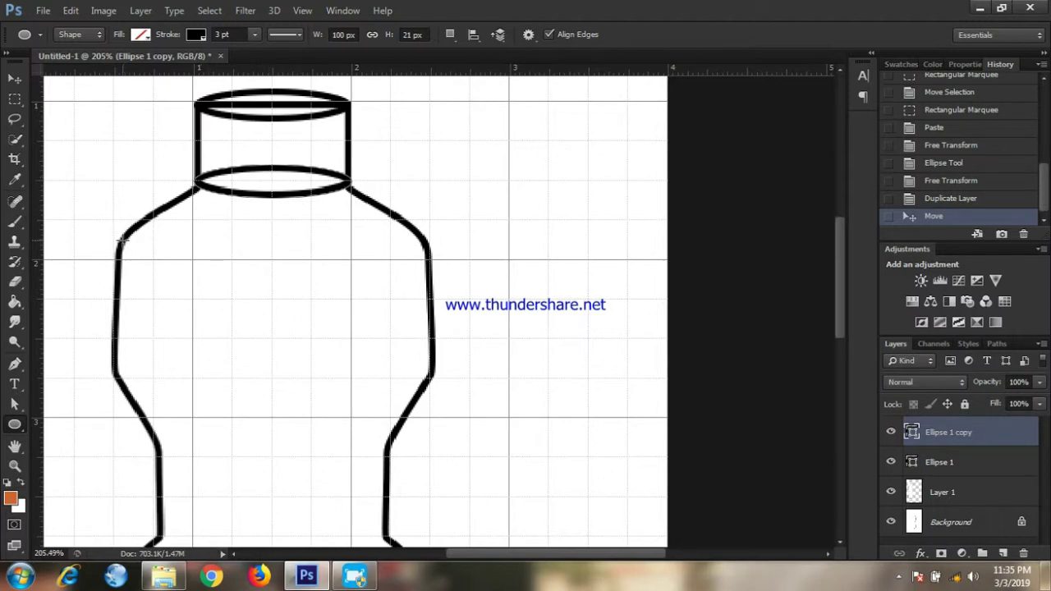
click(122, 239)
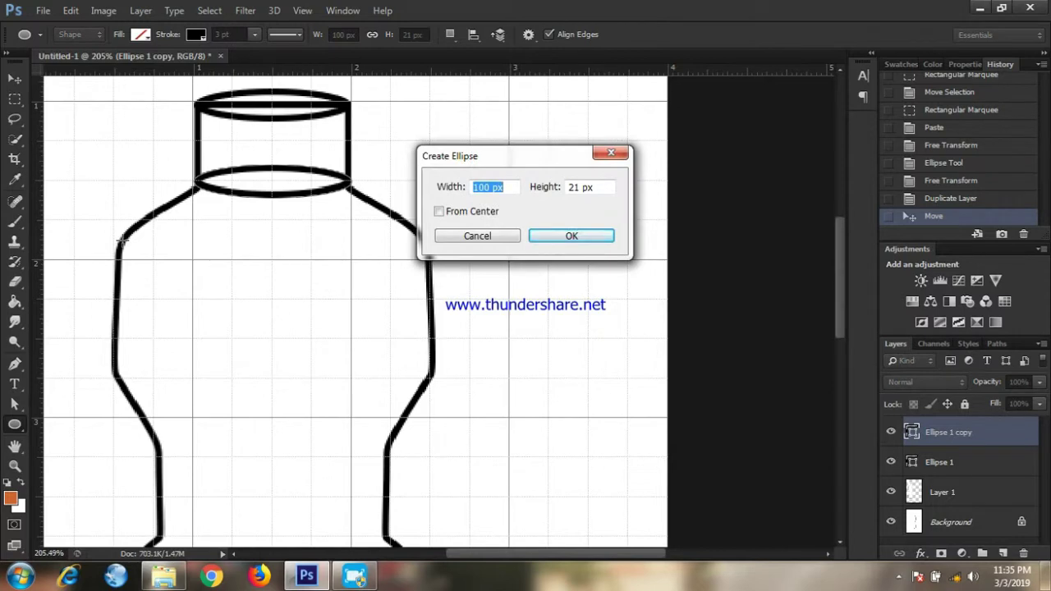
click(608, 152)
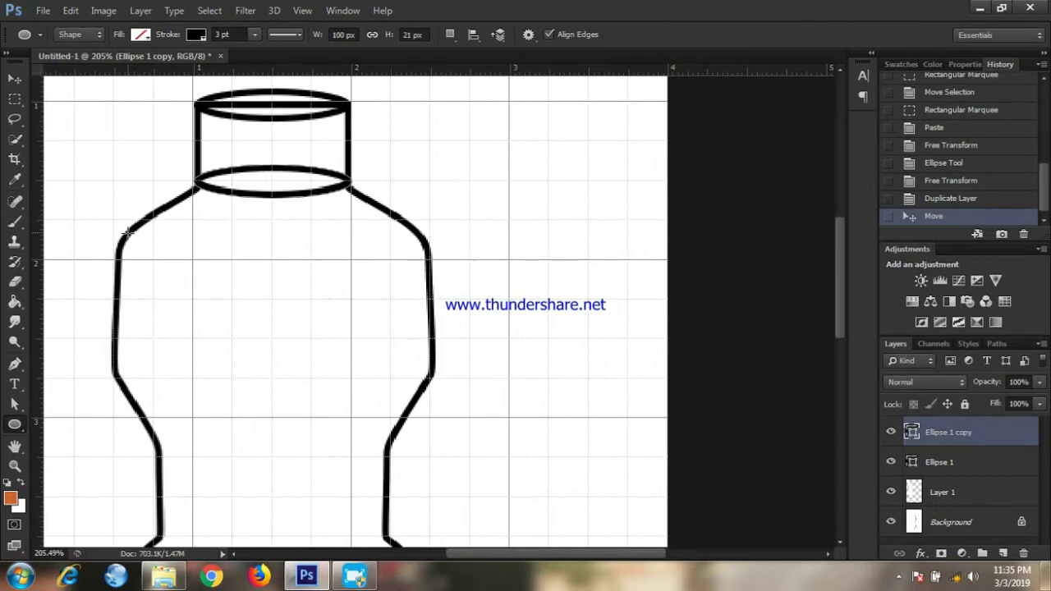
drag(123, 234, 425, 261)
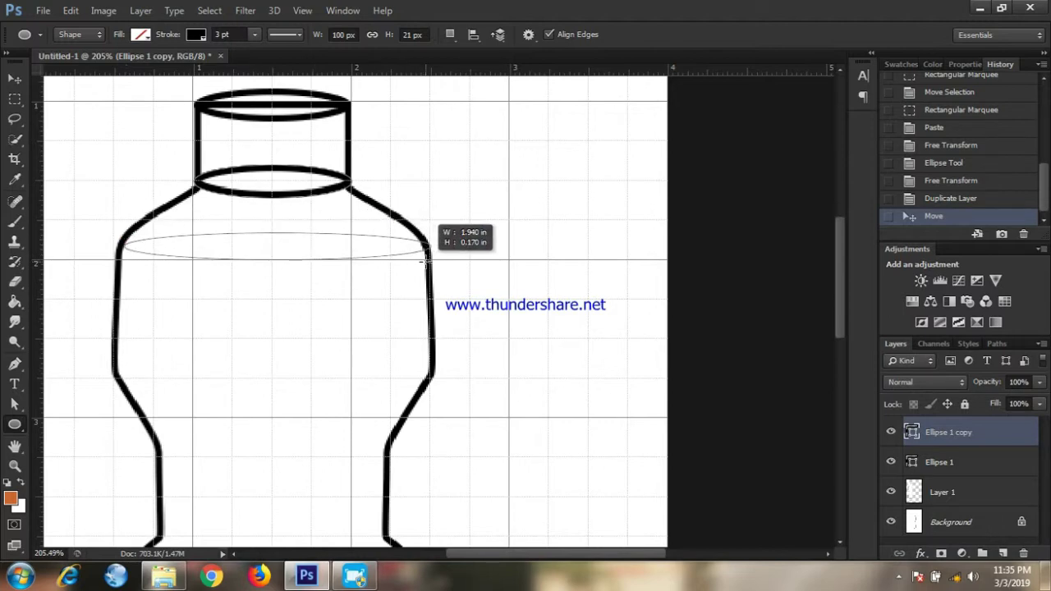
drag(425, 261, 428, 258)
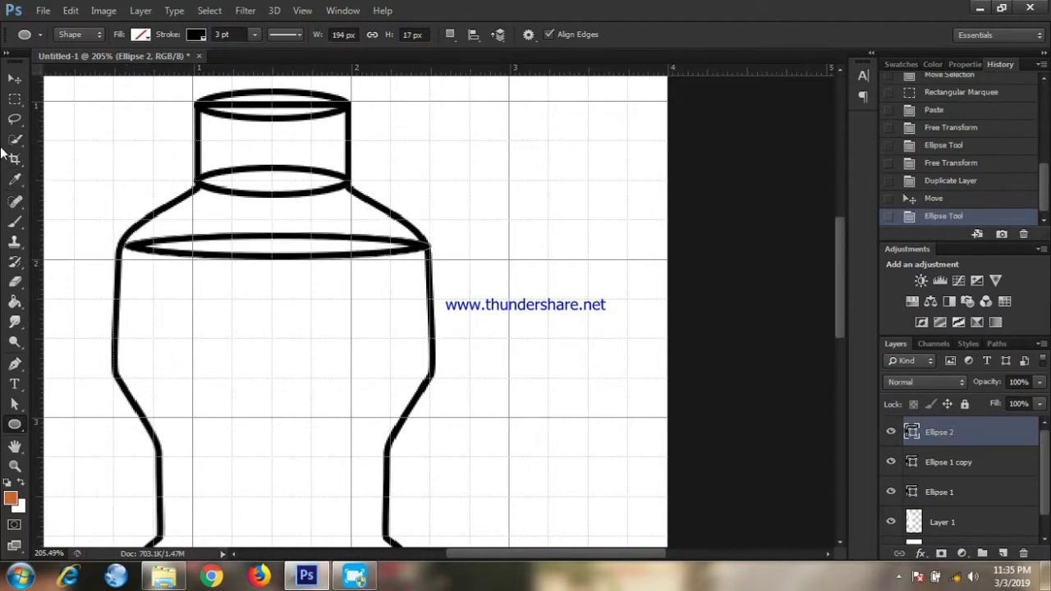
Align the shoulder ellipse and stretch it to 101.55% to meet the outline.
click(14, 92)
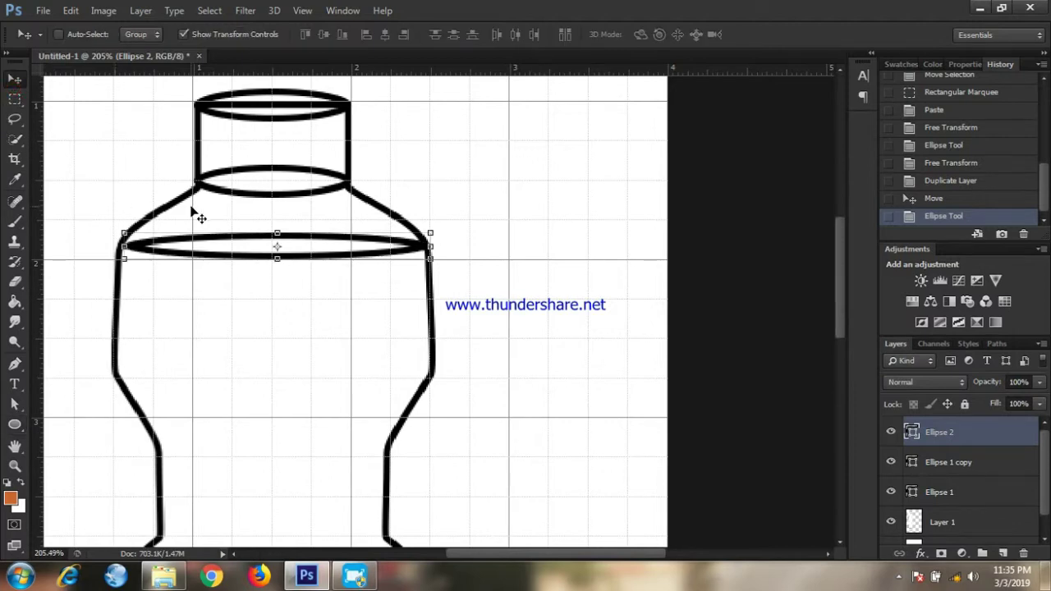
drag(223, 245, 215, 247)
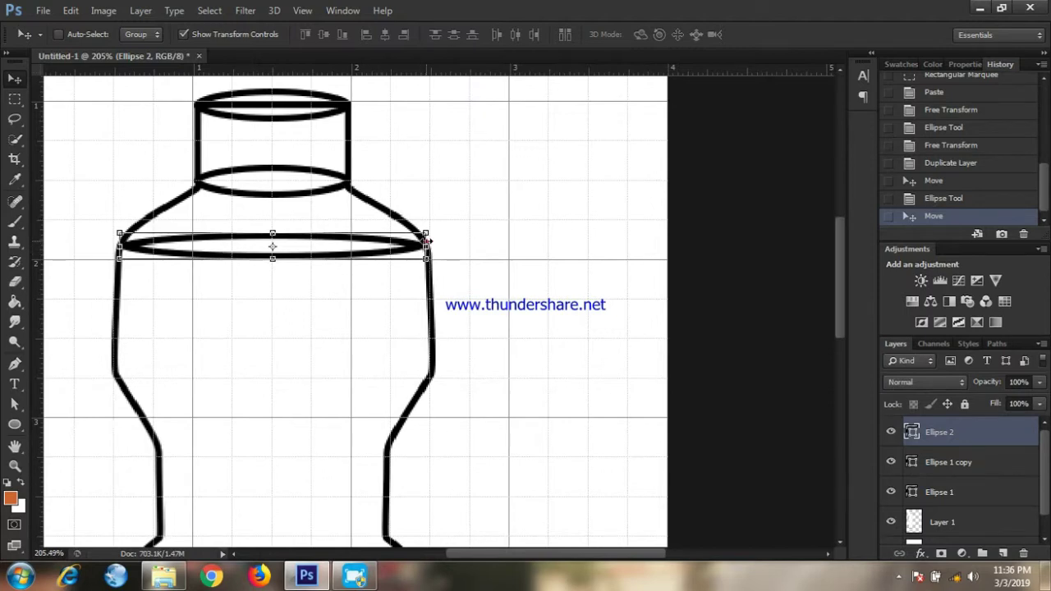
drag(426, 241, 430, 240)
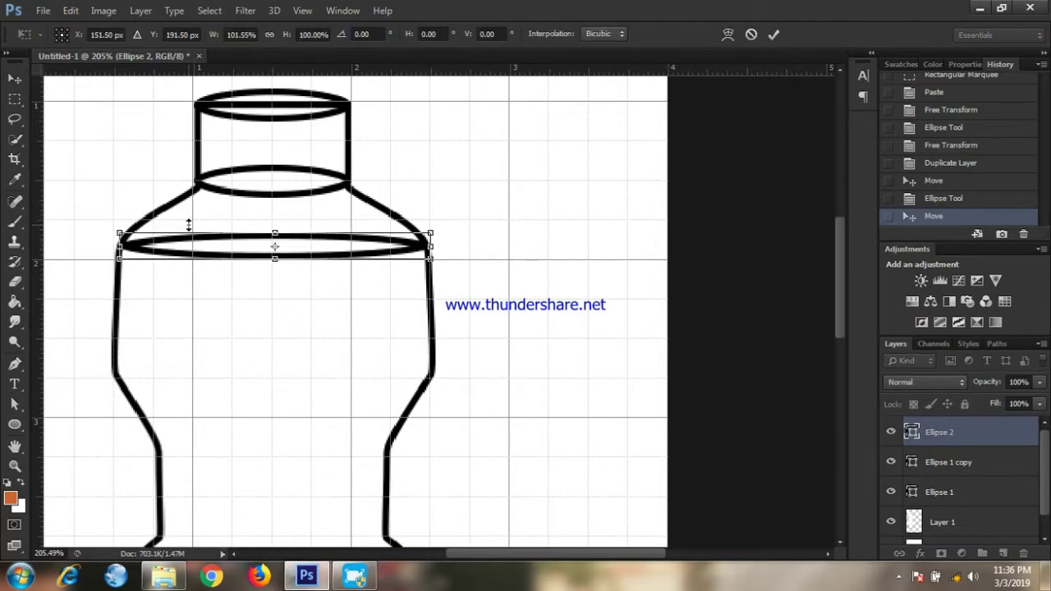
drag(196, 248, 194, 250)
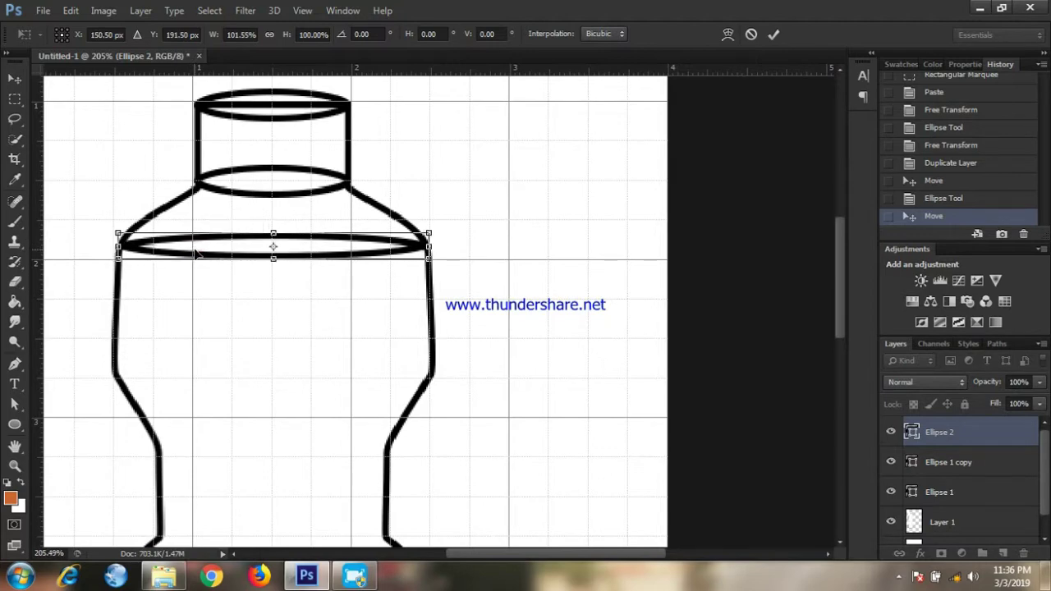
click(773, 32)
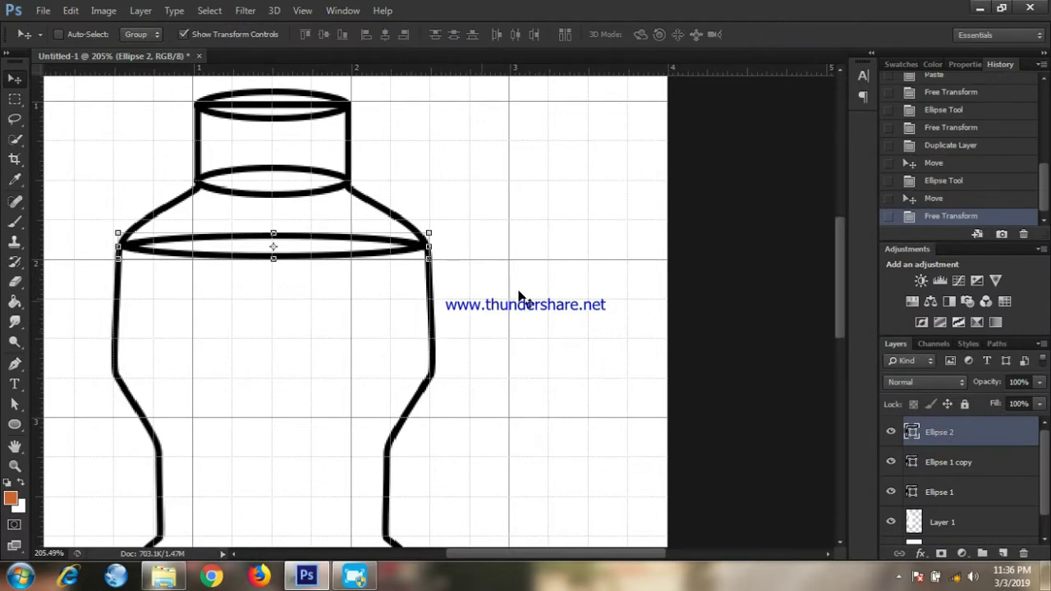
Duplicate Ellipse 2, move the copy 0.84 in lower, and widen it to the outline.
right_click(979, 433)
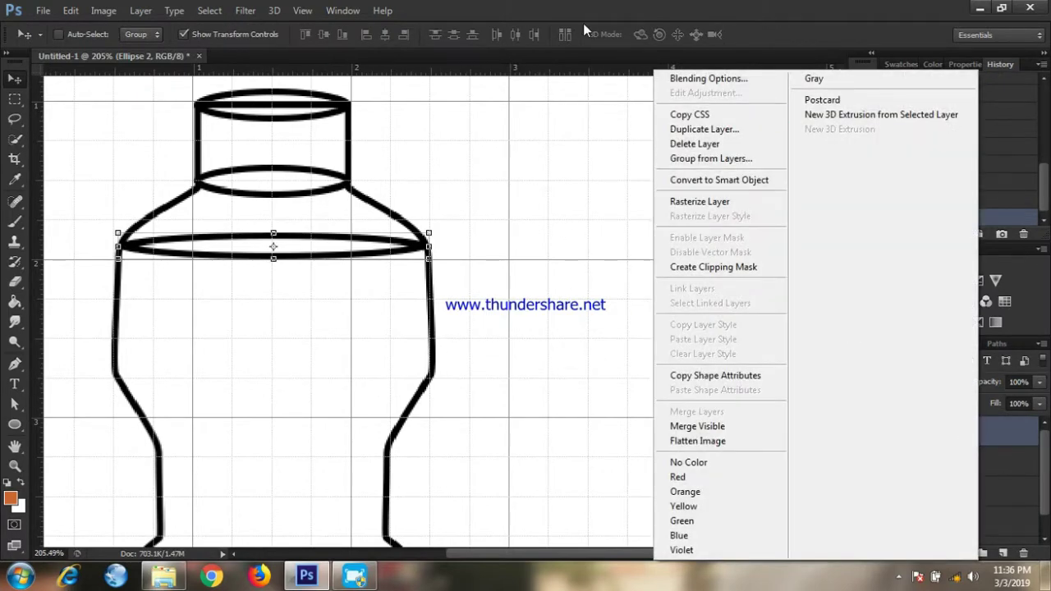
click(729, 131)
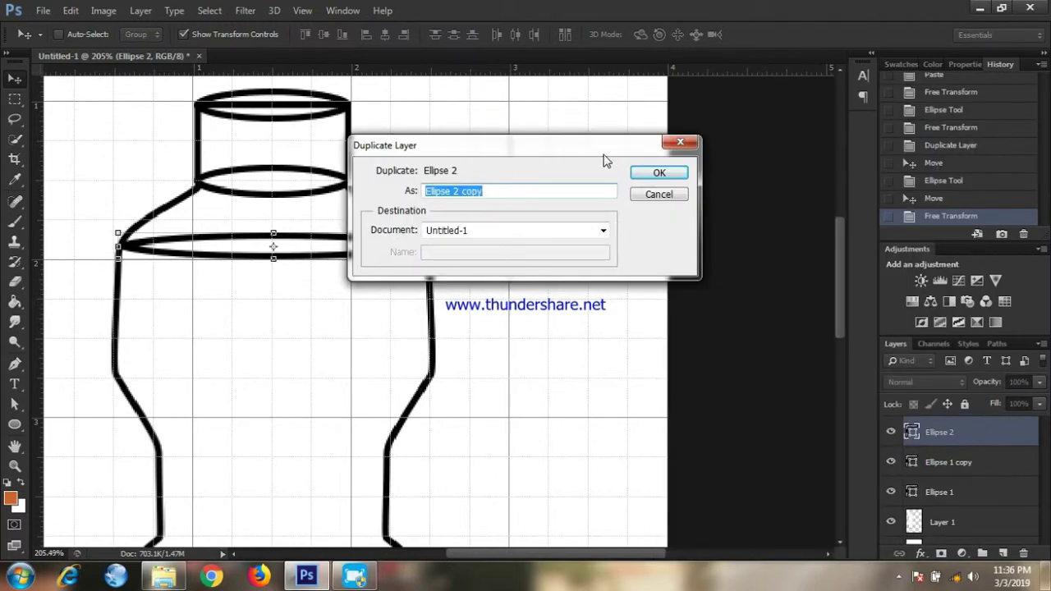
click(636, 176)
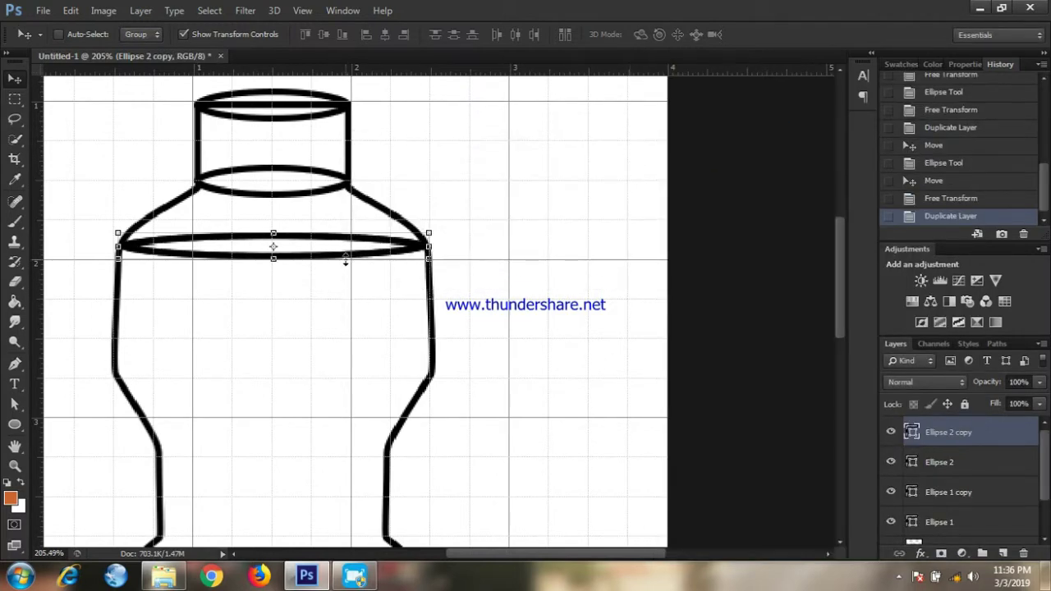
drag(361, 260, 349, 380)
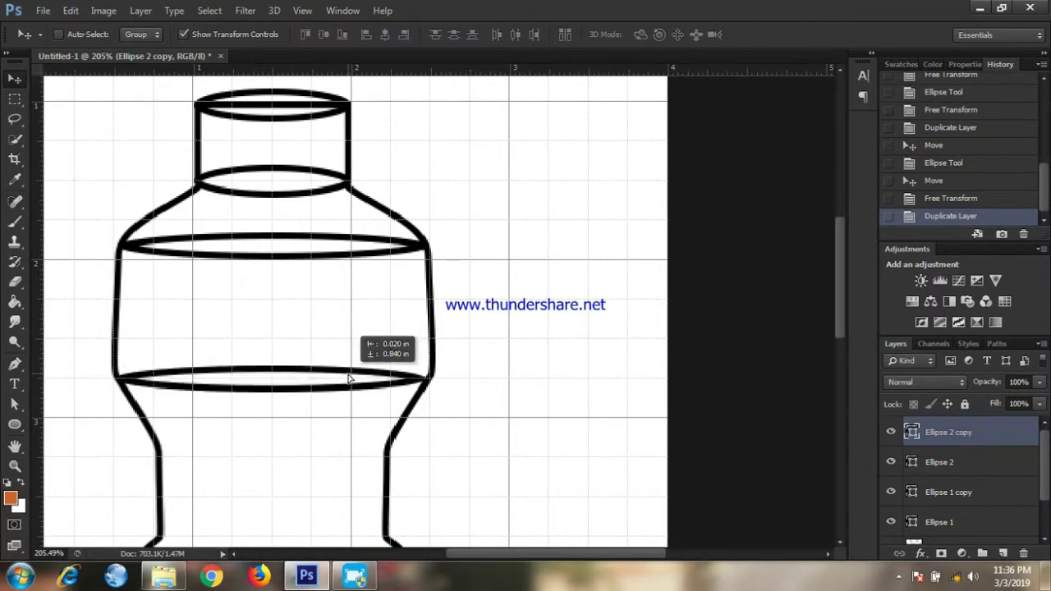
drag(348, 379, 349, 377)
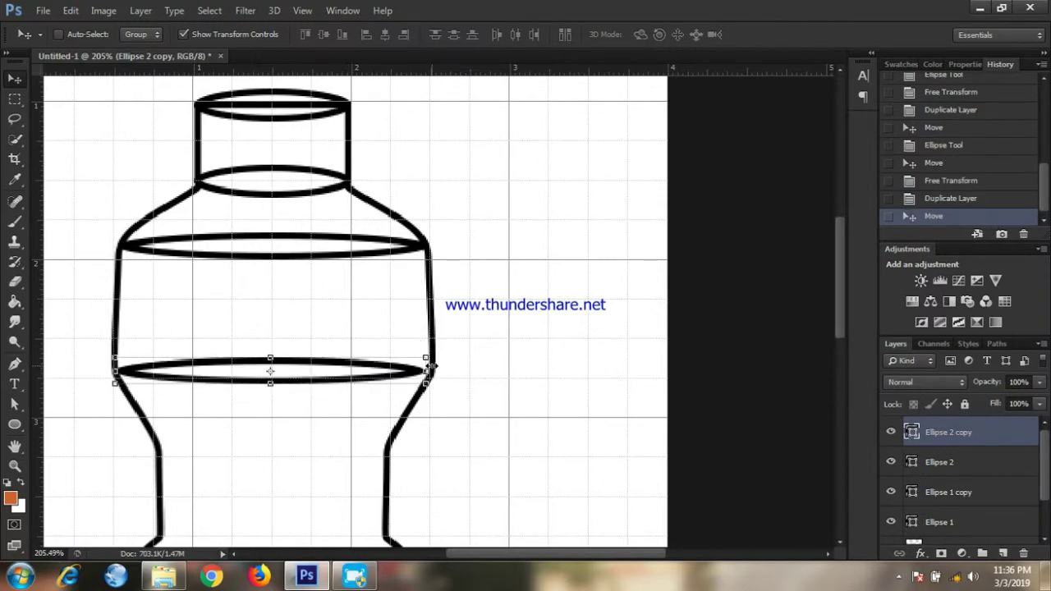
drag(431, 366, 441, 365)
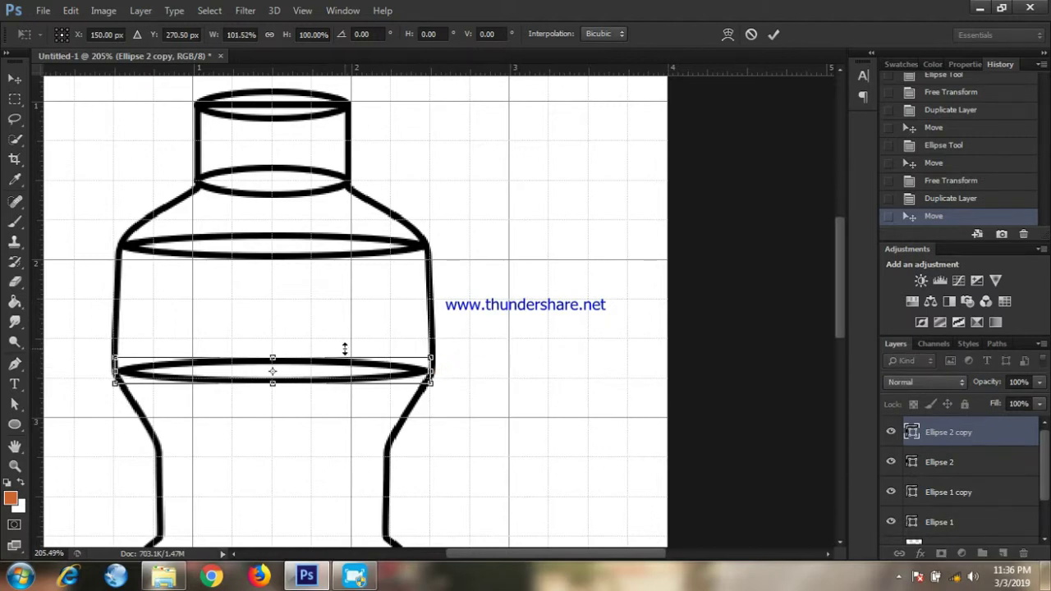
scroll(345, 349, down, 3)
scroll(344, 349, down, 2)
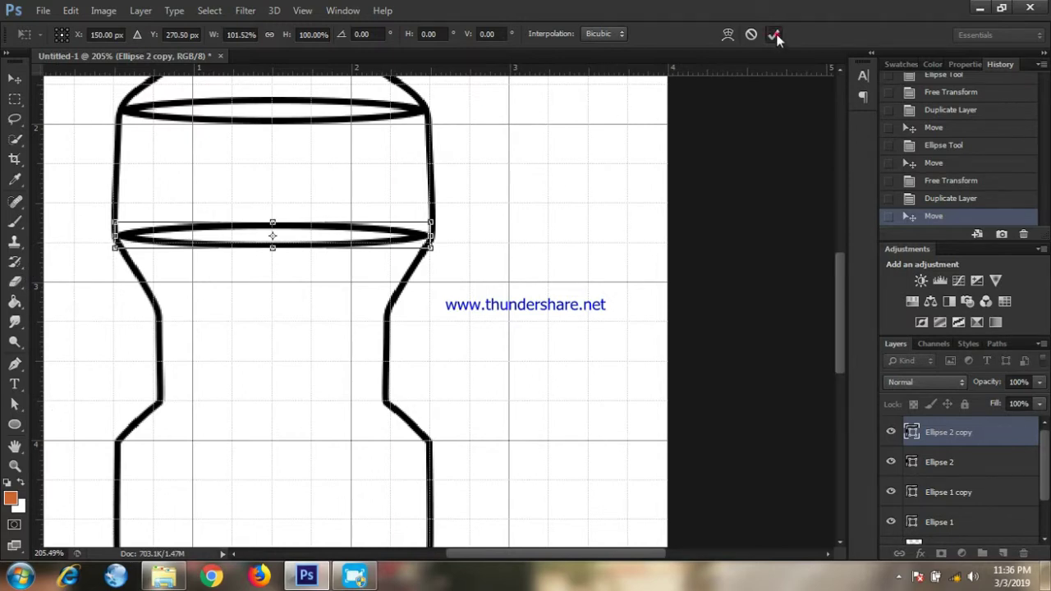
click(775, 35)
Draw Ellipse 3 across the top of the bottle's narrow waist.
click(14, 424)
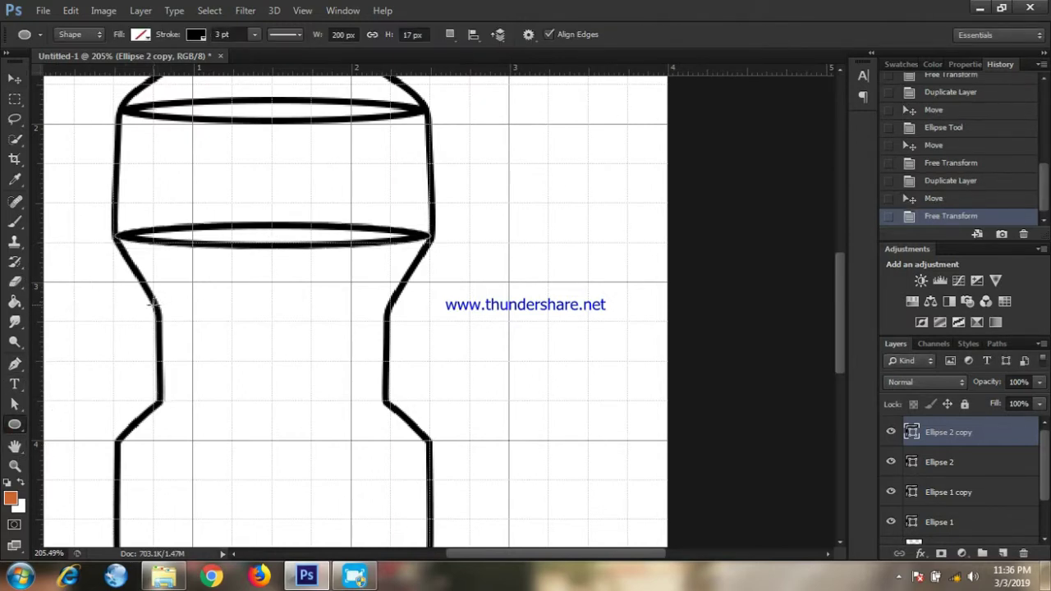
drag(153, 304, 387, 314)
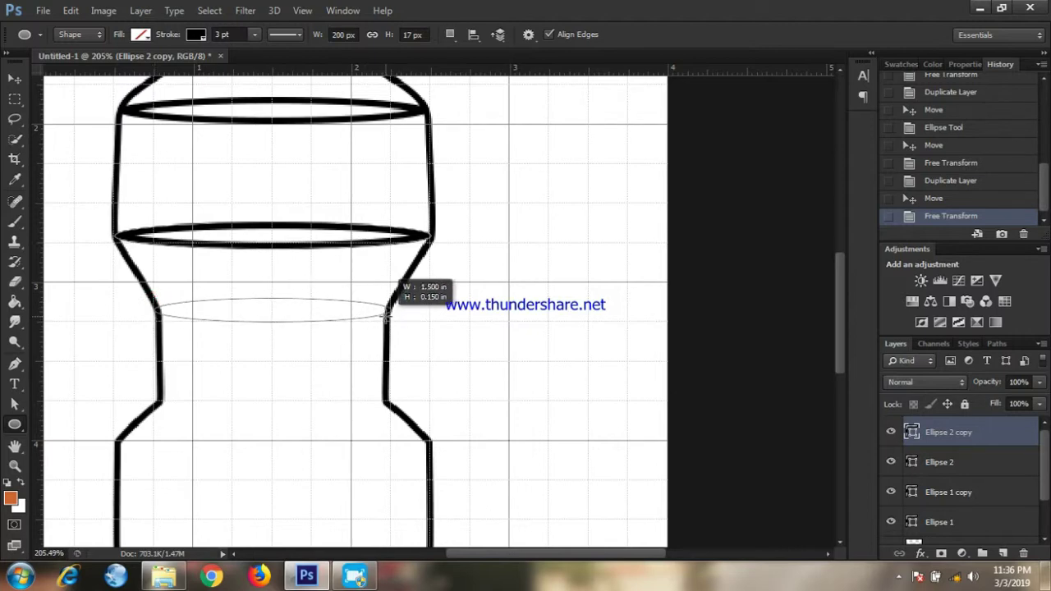
drag(385, 315, 387, 315)
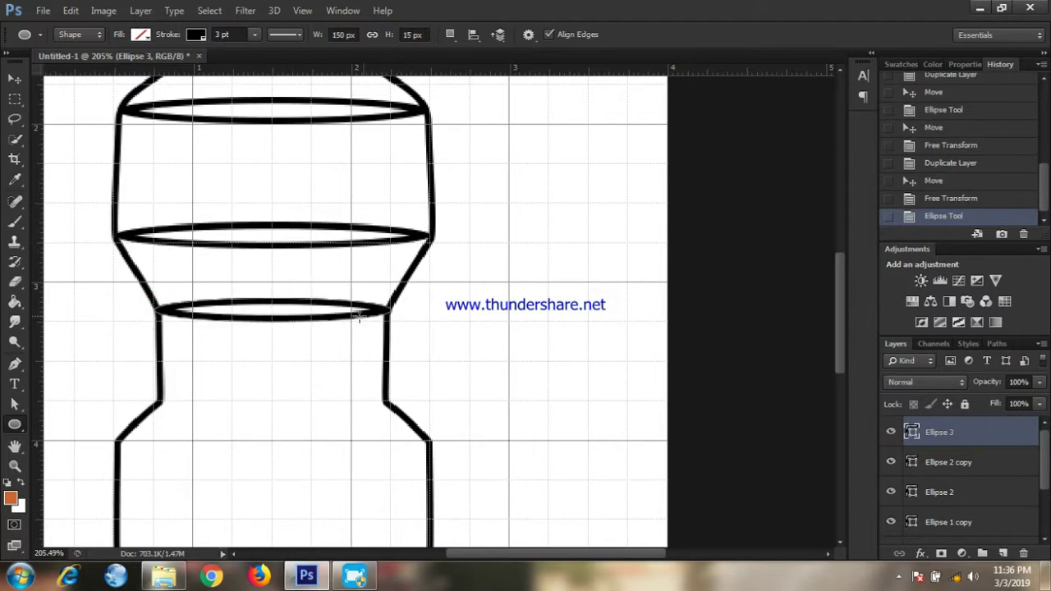
Duplicate Ellipse 3 and move the copy 0.58 in down to the waist's base.
click(14, 78)
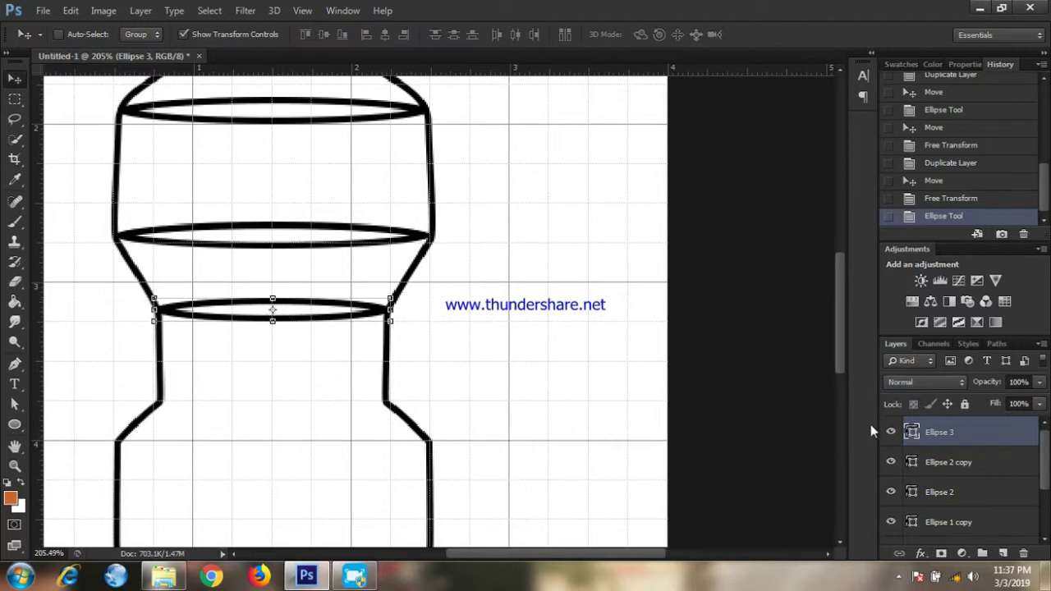
right_click(963, 442)
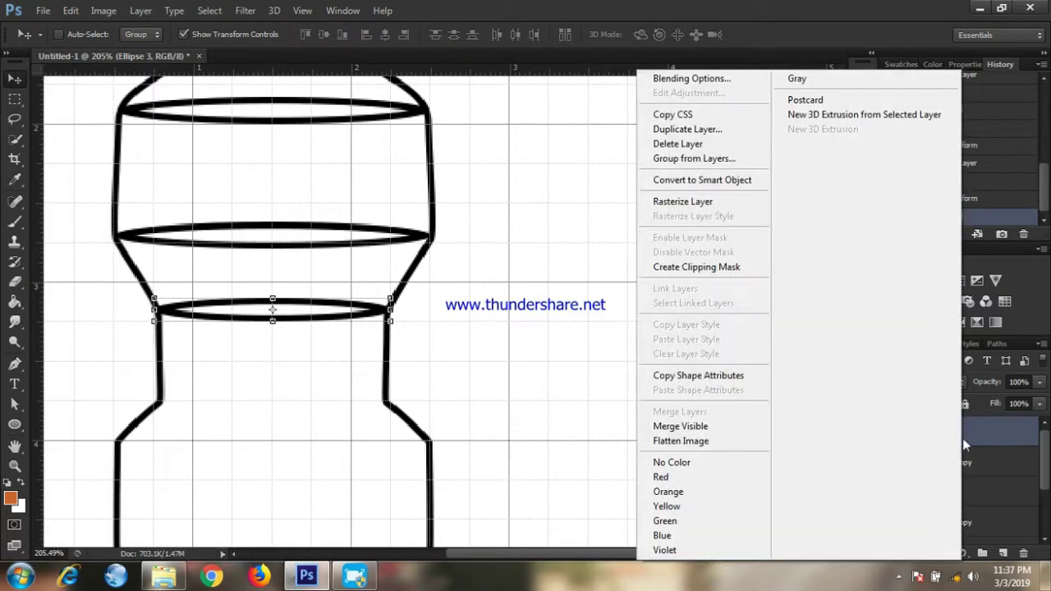
click(681, 130)
click(668, 173)
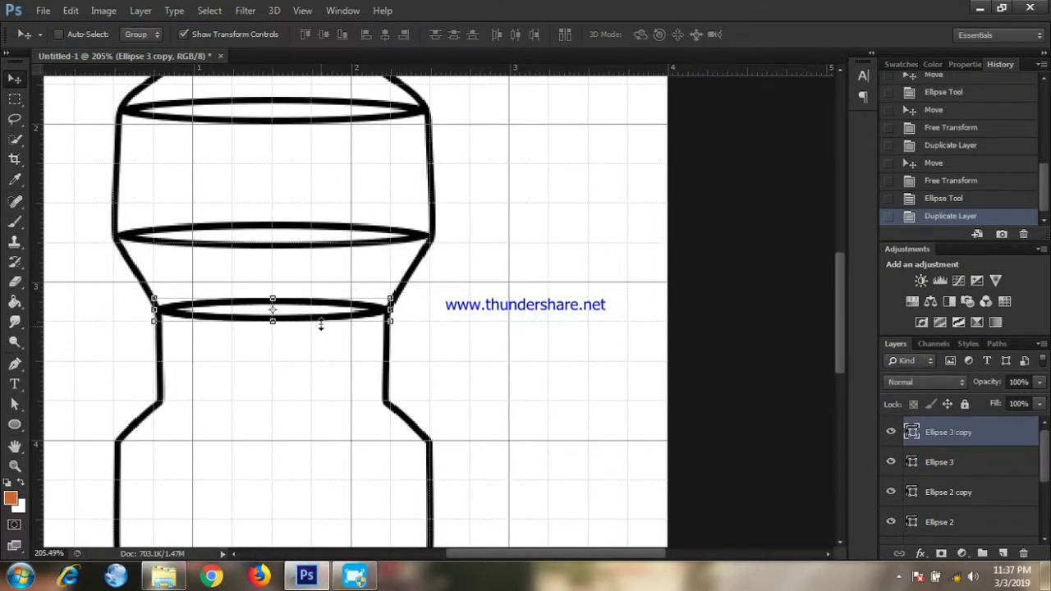
drag(320, 306, 320, 400)
scroll(320, 400, down, 2)
scroll(320, 402, down, 1)
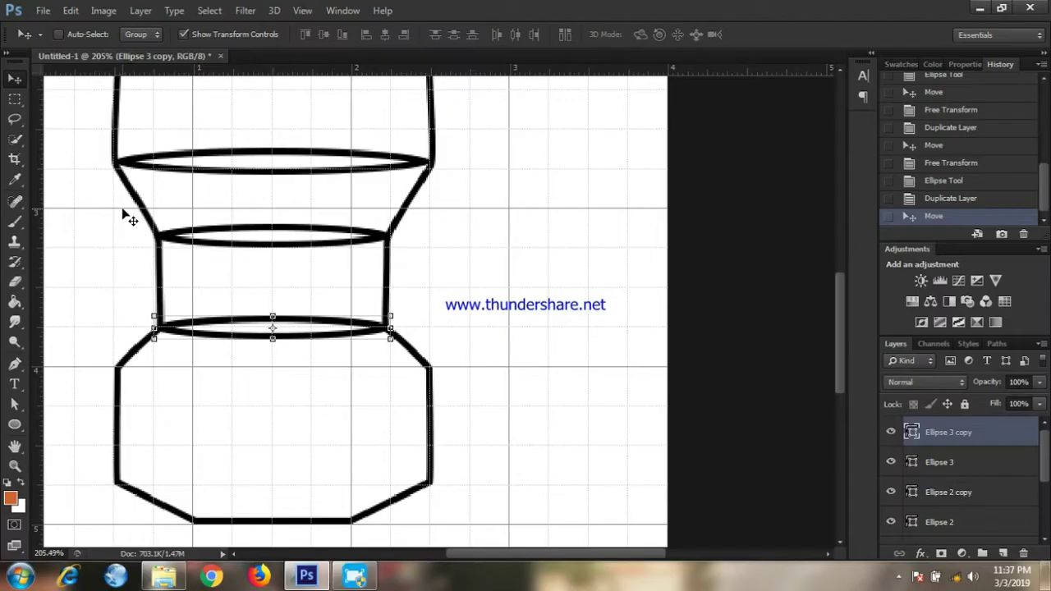
Draw Ellipse 4 across the lower body and nudge it up into place.
click(15, 425)
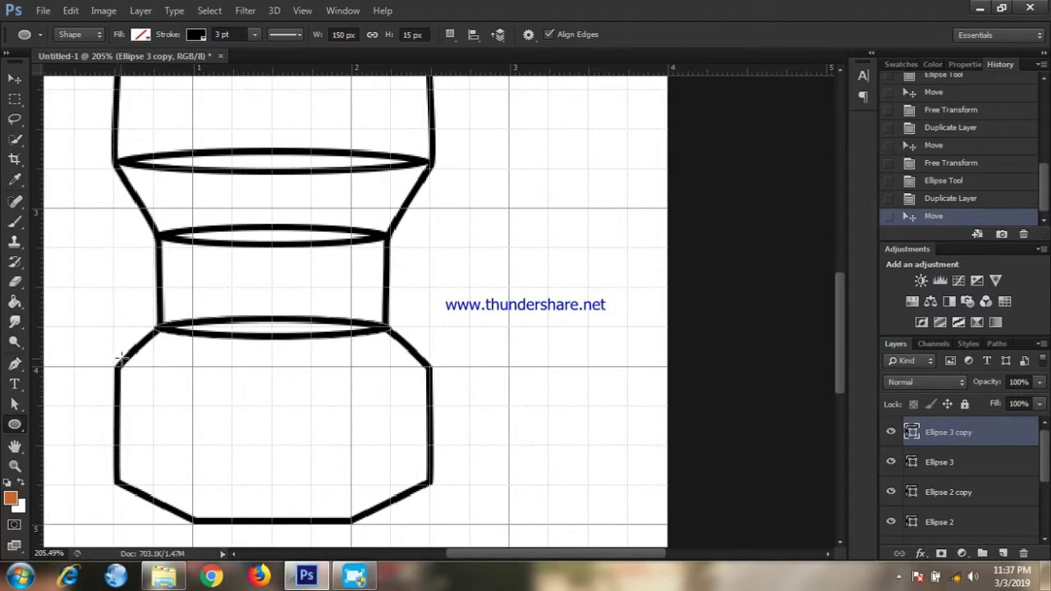
drag(120, 358, 426, 392)
click(15, 78)
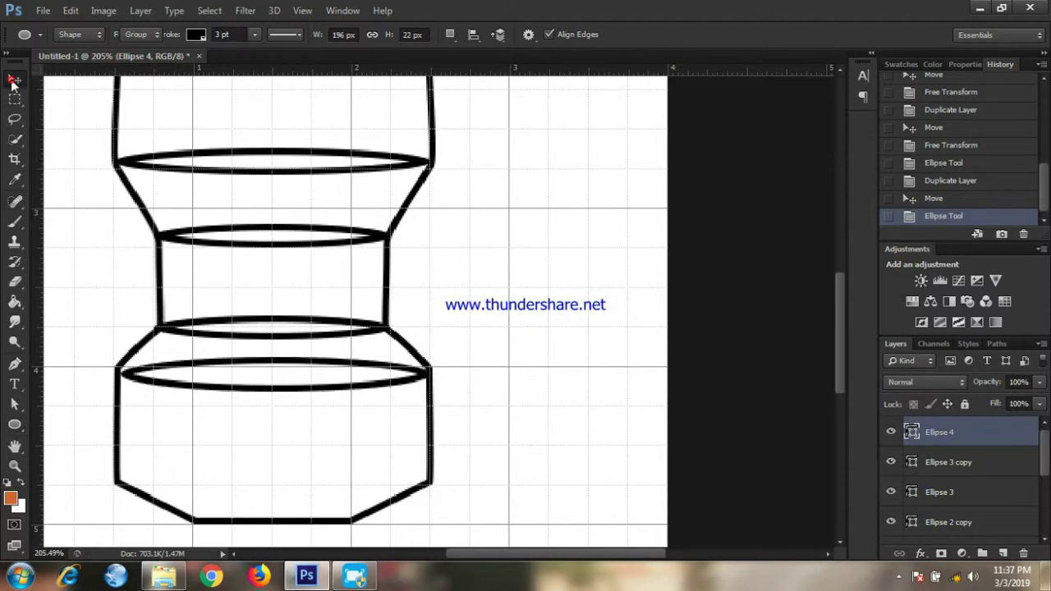
drag(236, 367, 237, 365)
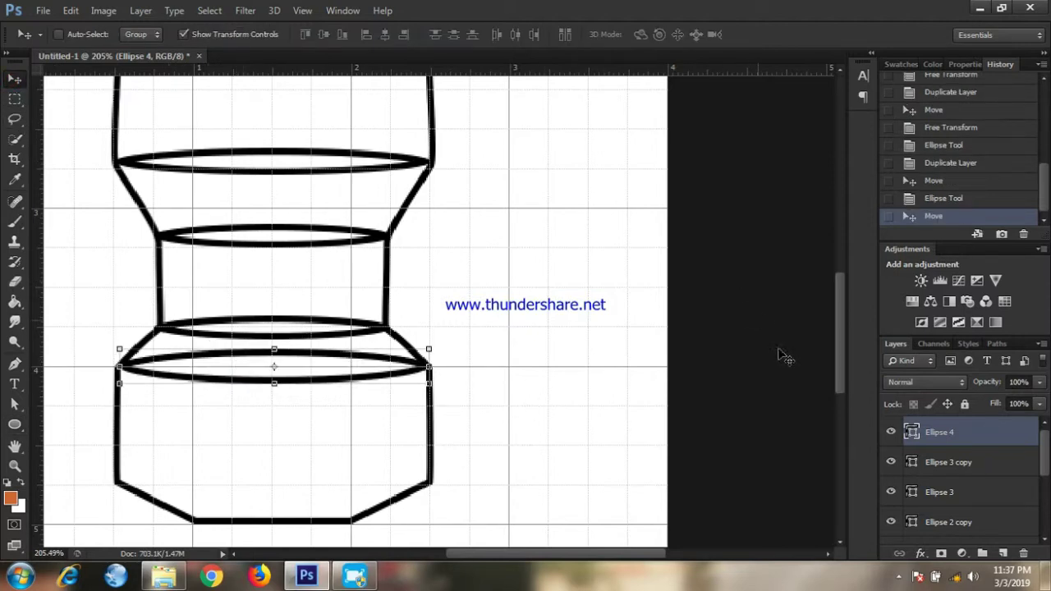
Duplicate Ellipse 4 and move the copy down to the lower body's bottom.
right_click(982, 436)
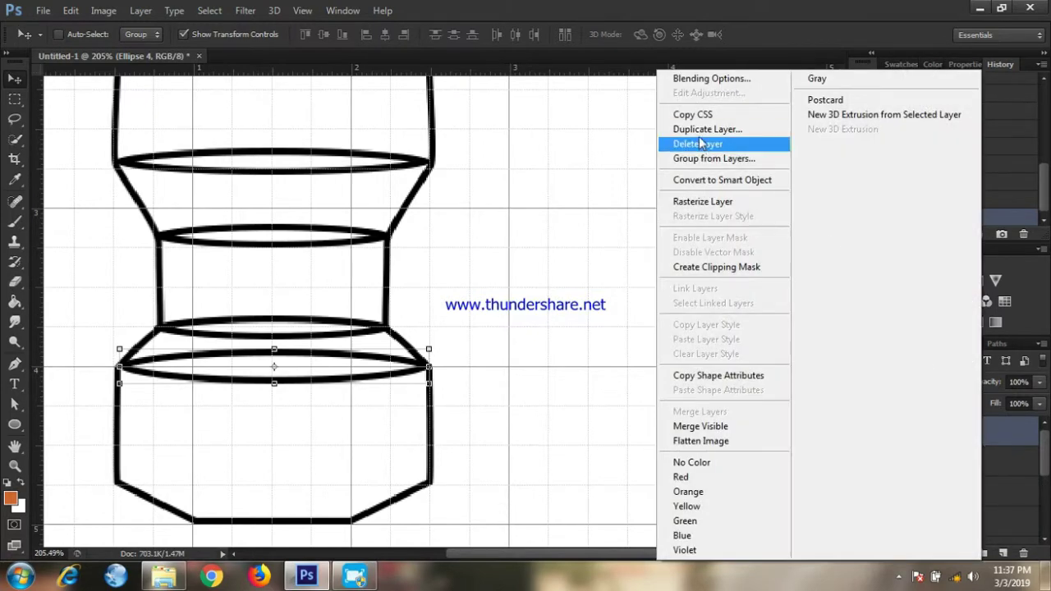
click(699, 130)
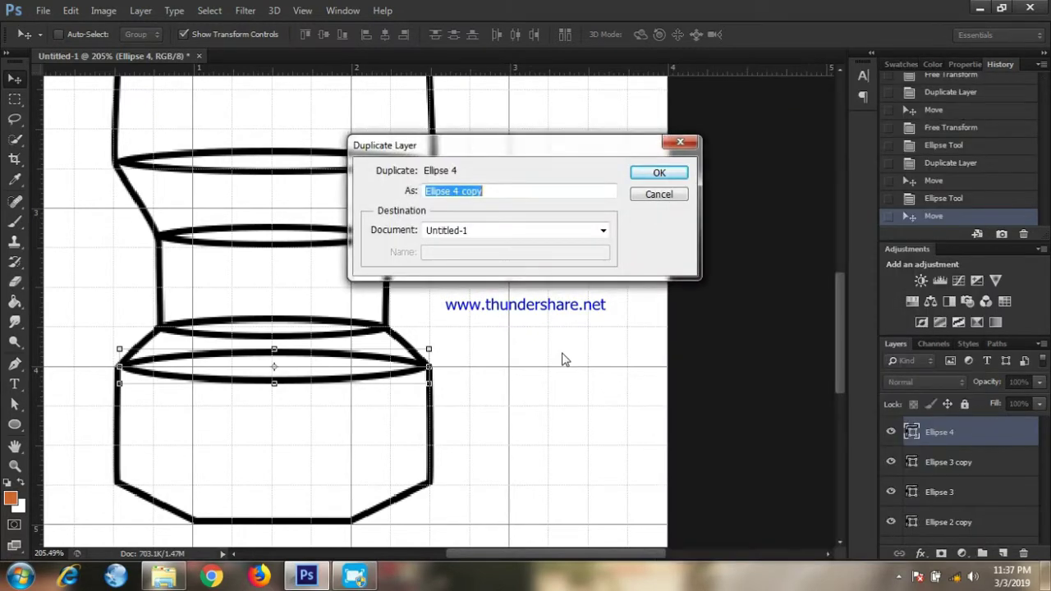
click(659, 172)
drag(402, 368, 398, 484)
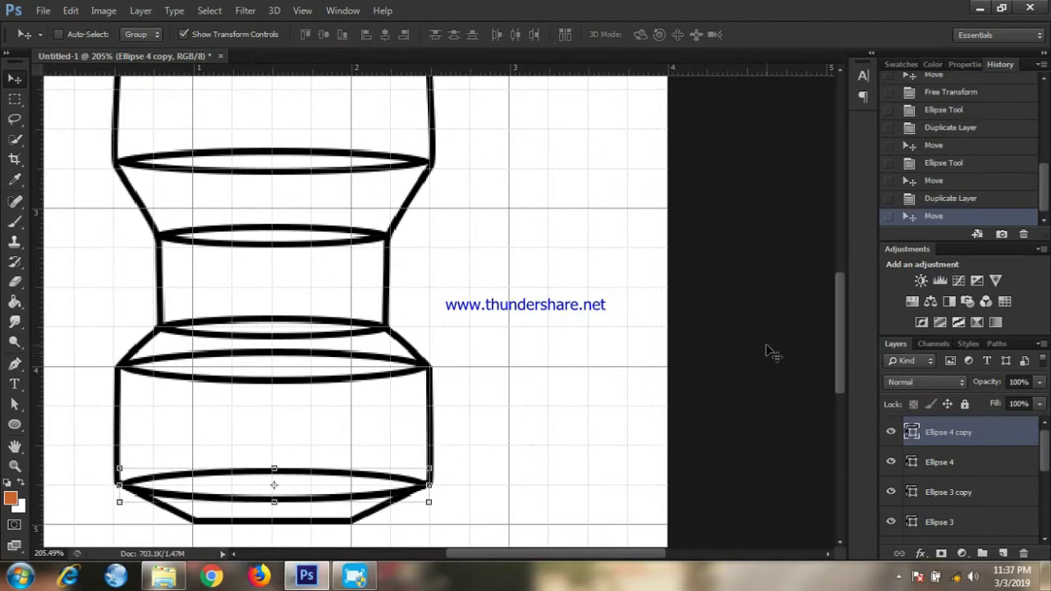
scroll(552, 362, down, 1)
scroll(552, 361, down, 1)
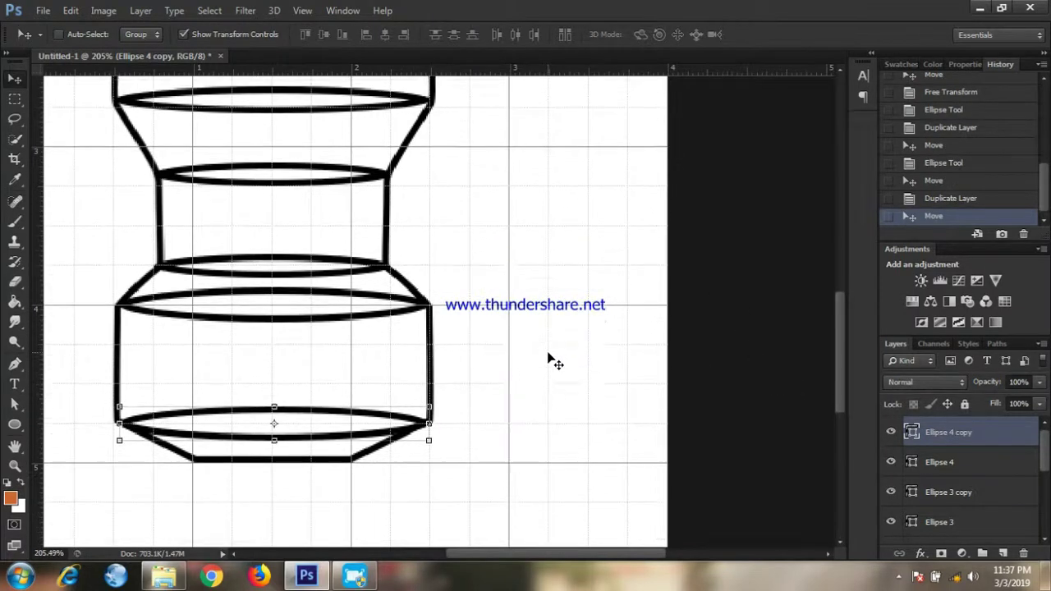
scroll(551, 361, down, 1)
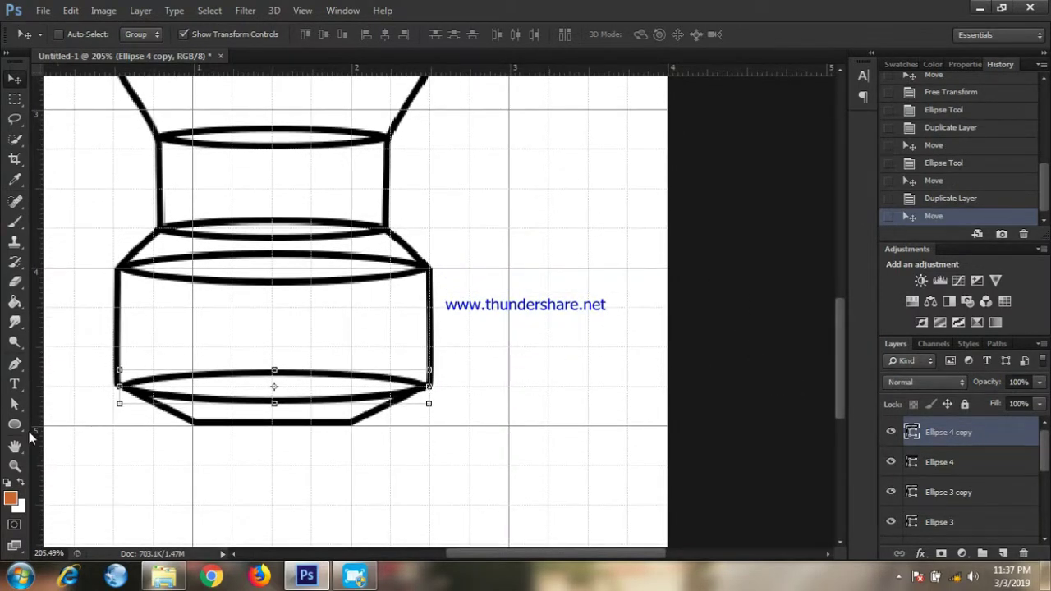
Draw Ellipse 5 at the bottle's base and flatten it to 80.95% height.
click(13, 424)
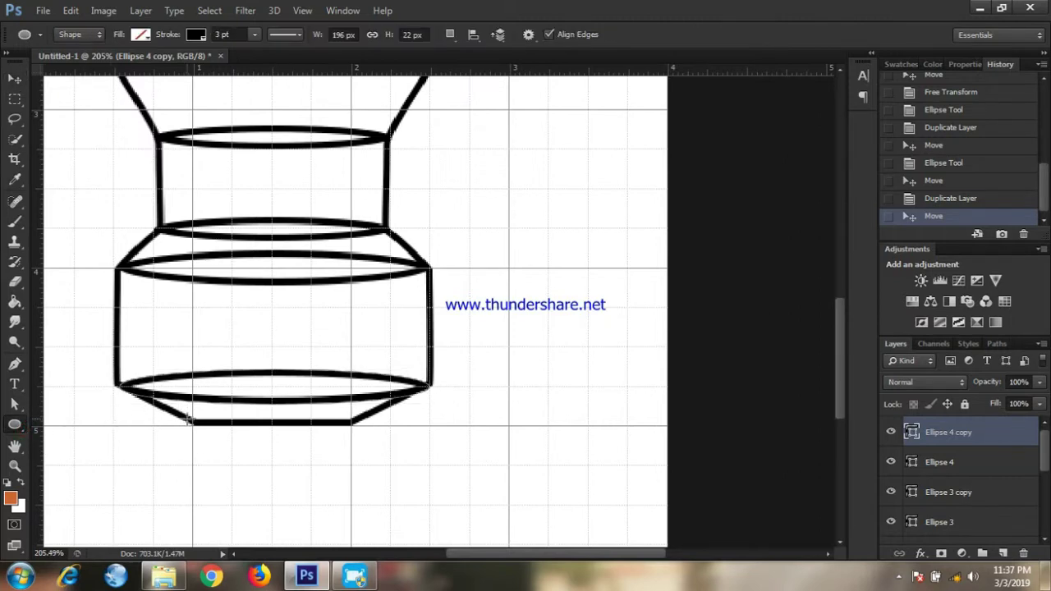
mouse_move(188, 420)
mouse_down()
mouse_move(349, 437)
mouse_move(355, 450)
mouse_move(323, 427)
mouse_up()
key(v)
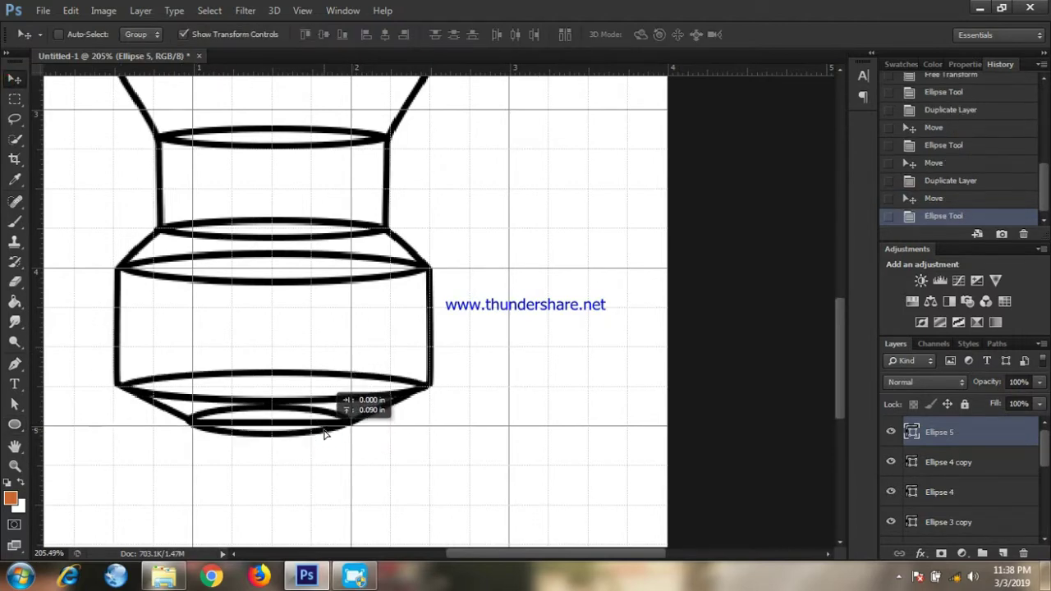
drag(323, 433, 323, 433)
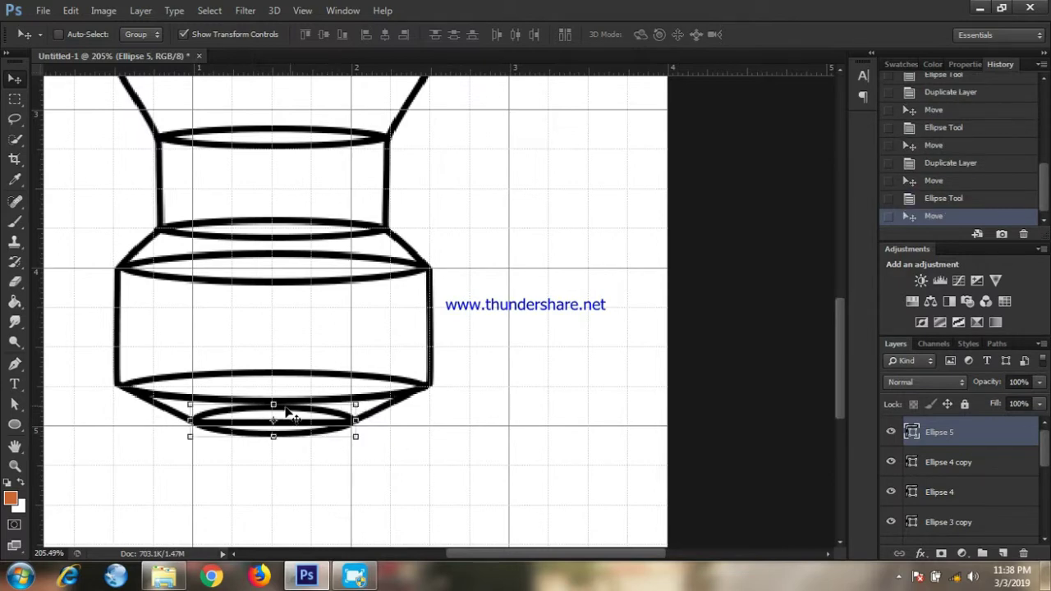
drag(271, 403, 272, 408)
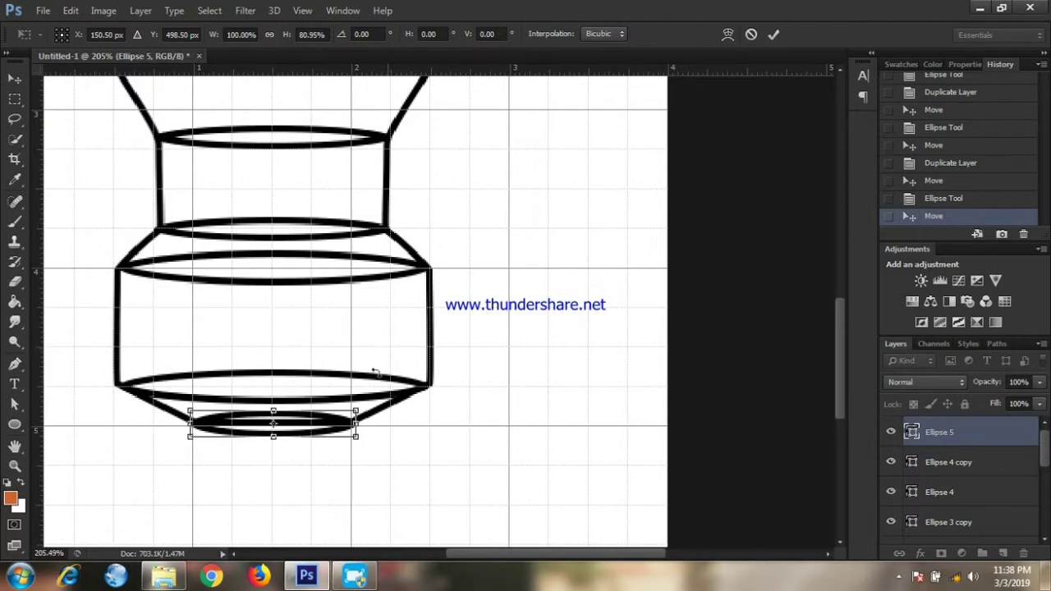
drag(346, 423, 346, 417)
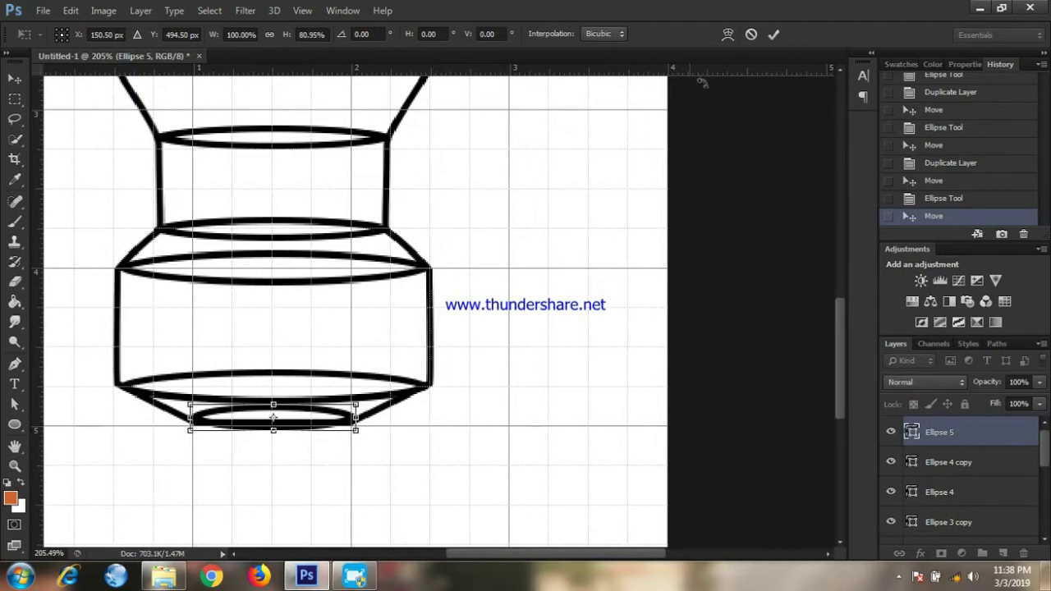
click(773, 33)
click(14, 425)
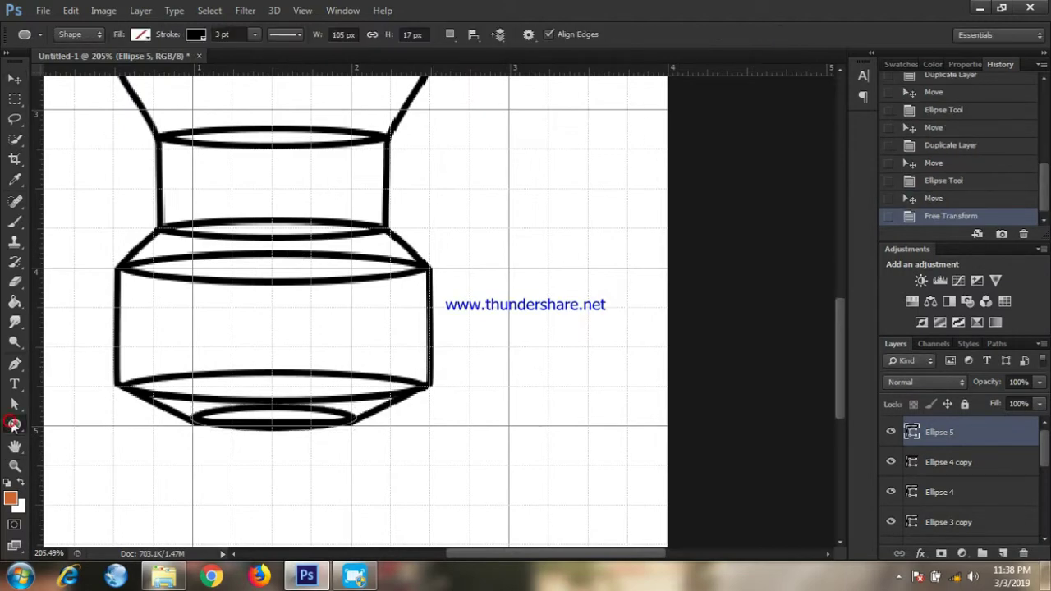
Flatten all ellipse layers into the single Background layer.
scroll(420, 397, down, 3)
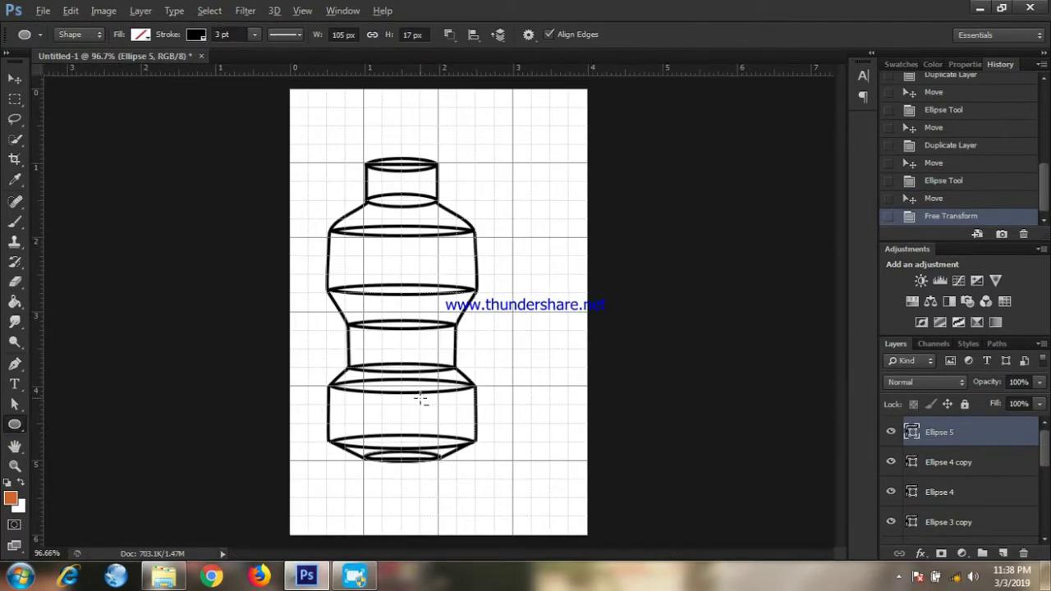
scroll(419, 398, up, 2)
scroll(419, 397, up, 2)
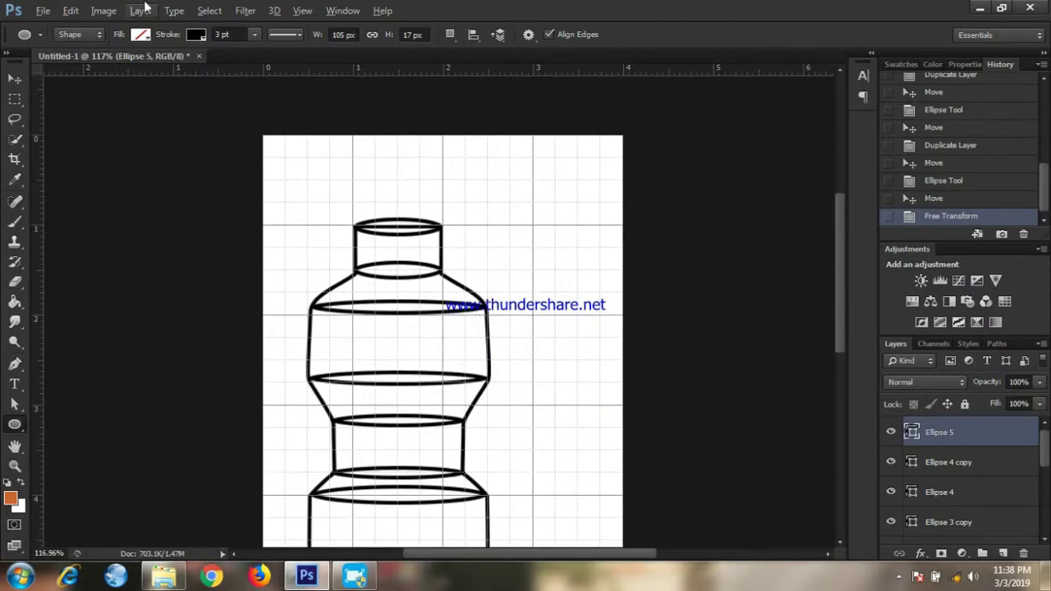
click(140, 10)
click(205, 526)
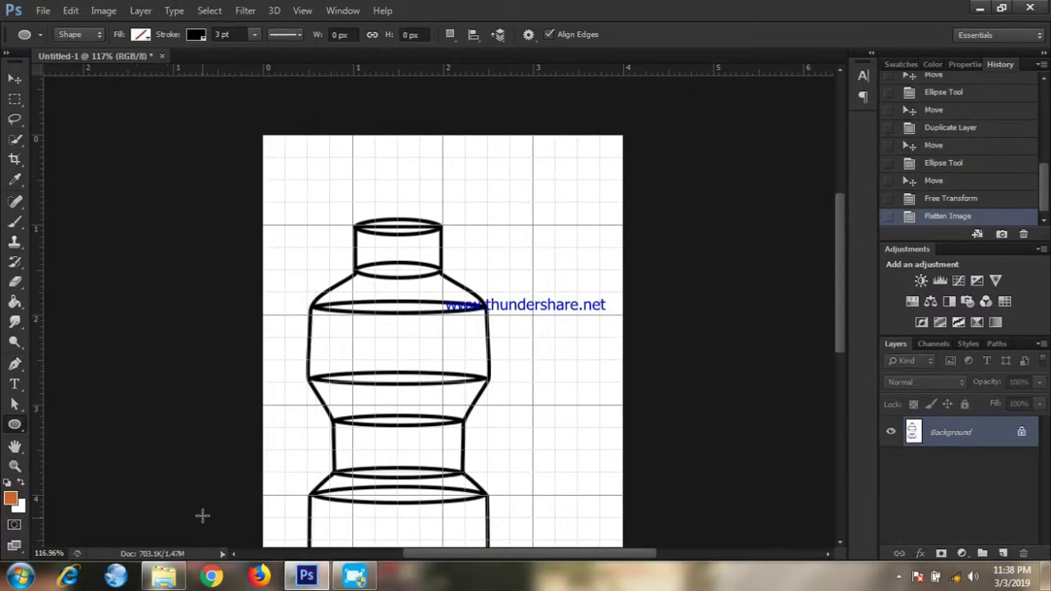
Select the Eraser and shrink its brush from 77 px to 11 px.
click(14, 282)
click(73, 277)
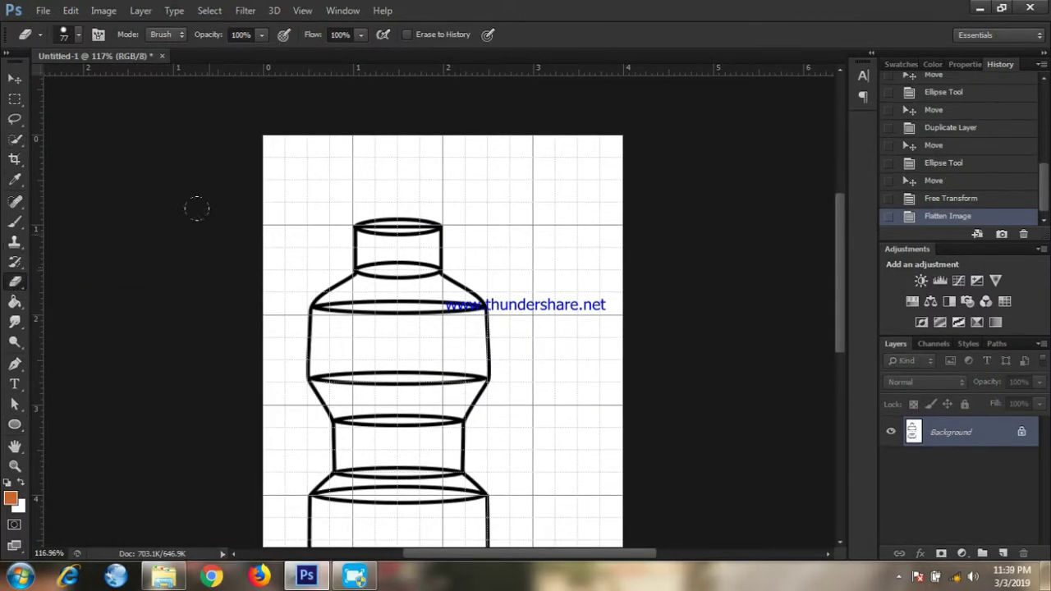
click(77, 36)
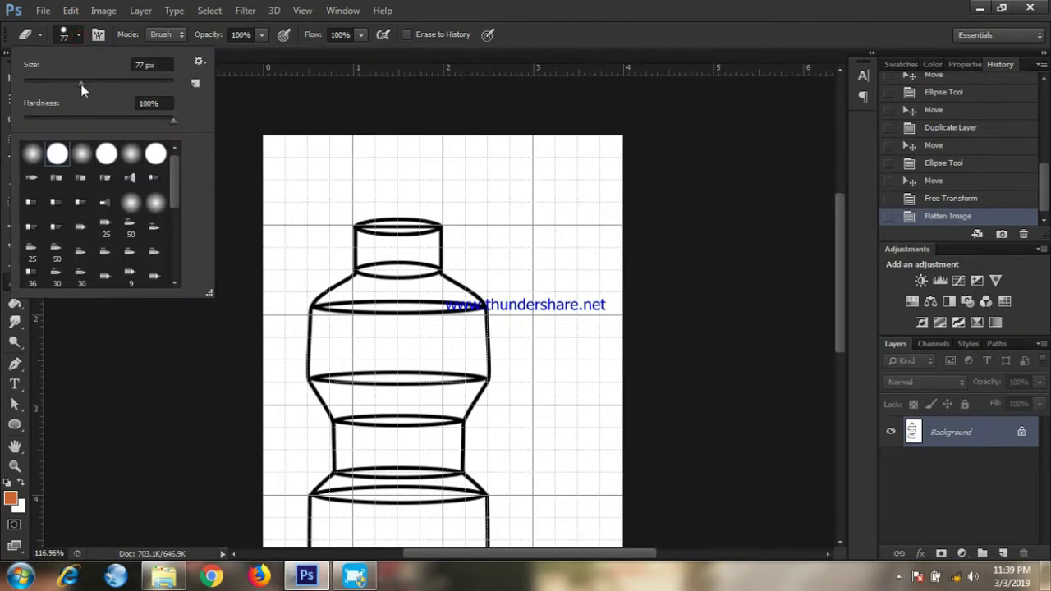
drag(80, 84, 35, 99)
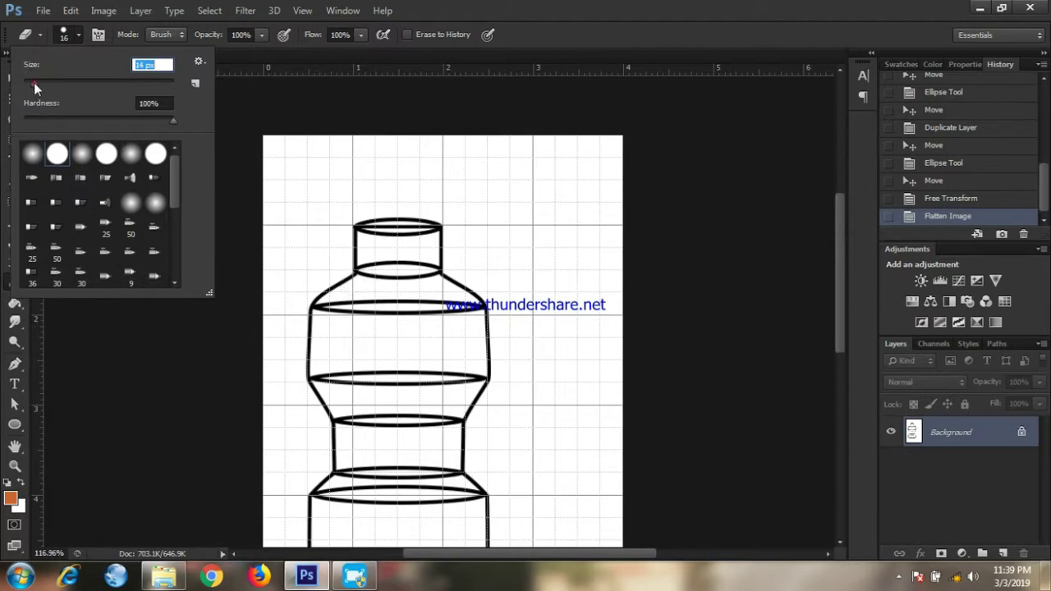
drag(34, 81, 30, 86)
click(32, 85)
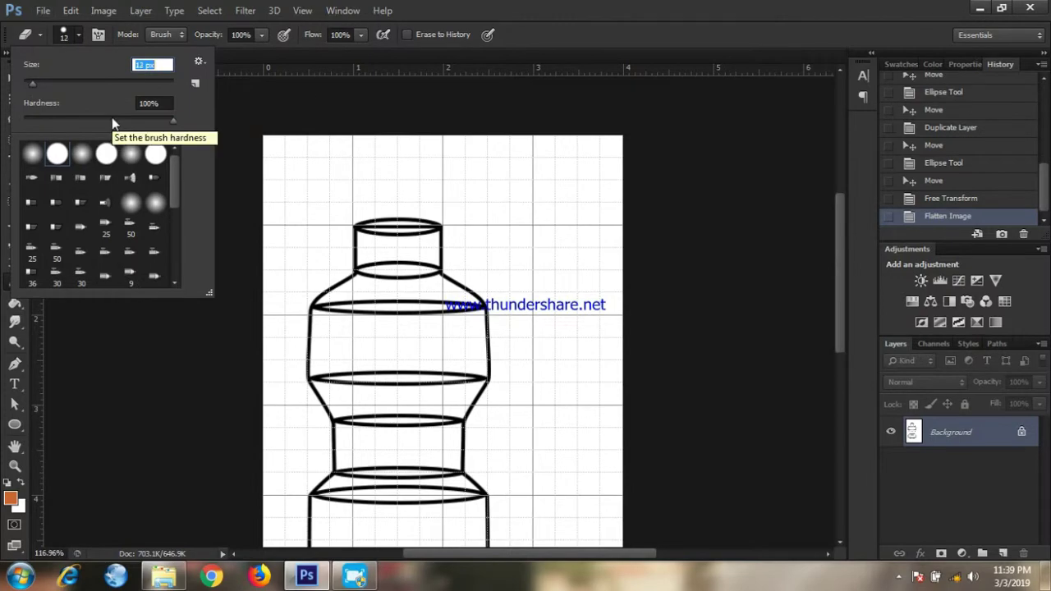
key(Down)
Zoom in on the bottle top and reduce the eraser to 5 px.
click(405, 218)
scroll(402, 215, up, 1)
scroll(398, 212, up, 3)
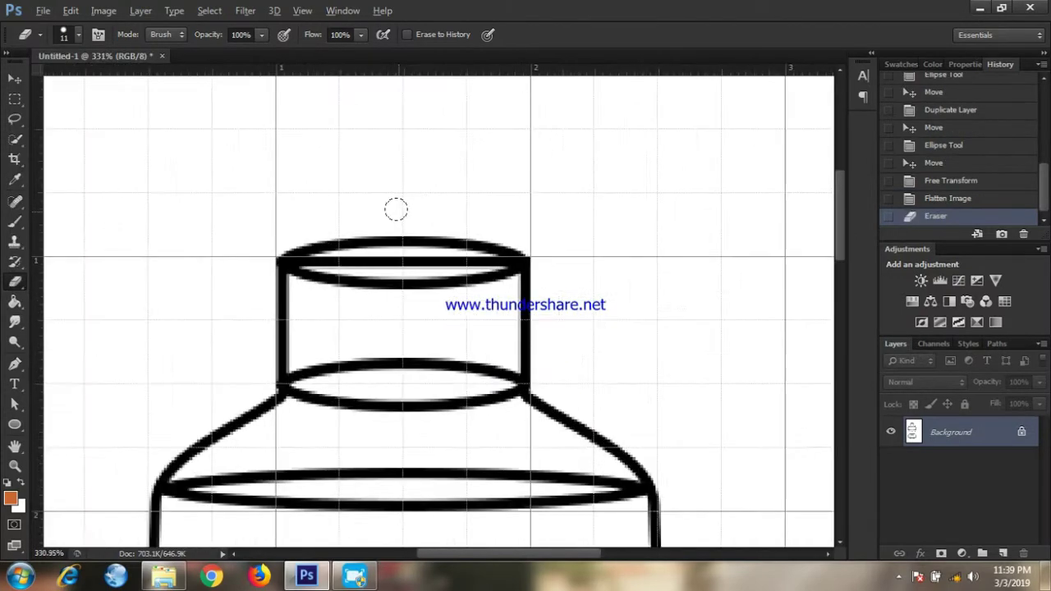
scroll(394, 209, up, 1)
scroll(392, 206, up, 2)
scroll(394, 207, up, 1)
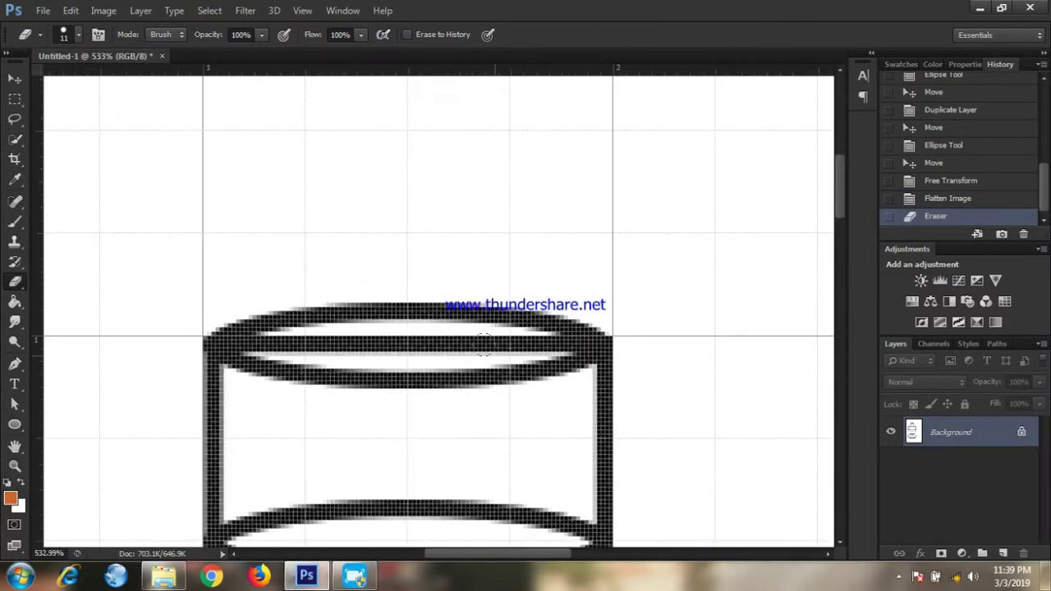
click(73, 35)
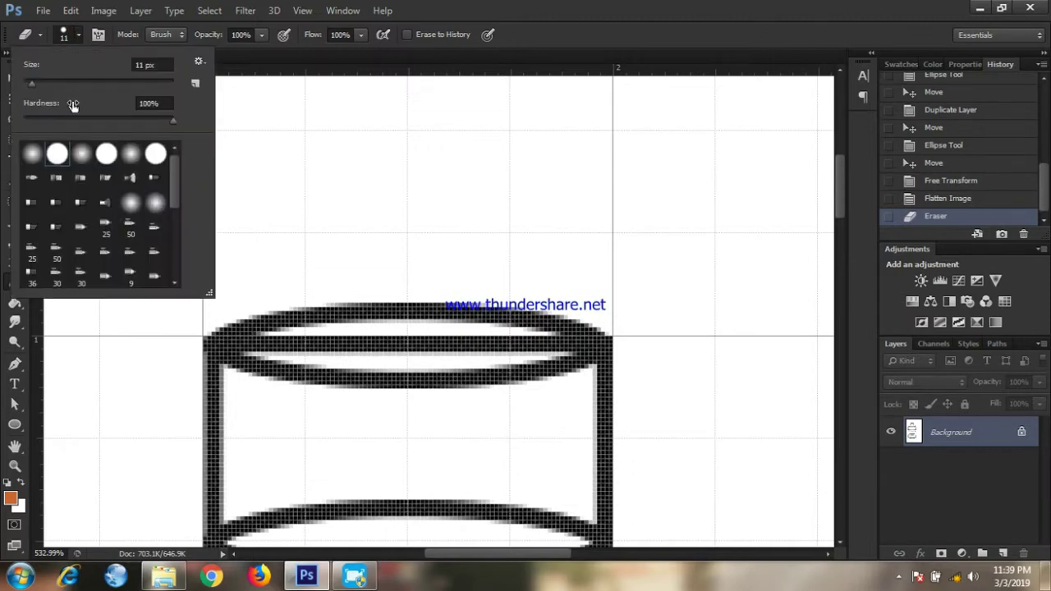
scroll(72, 103, up, 1)
click(30, 82)
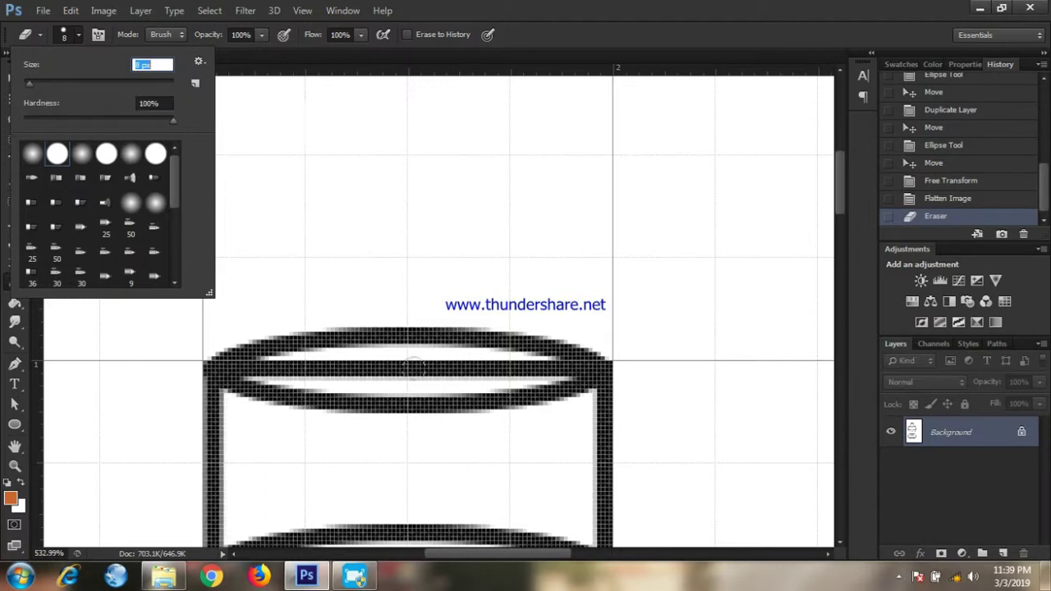
scroll(79, 205, down, 1)
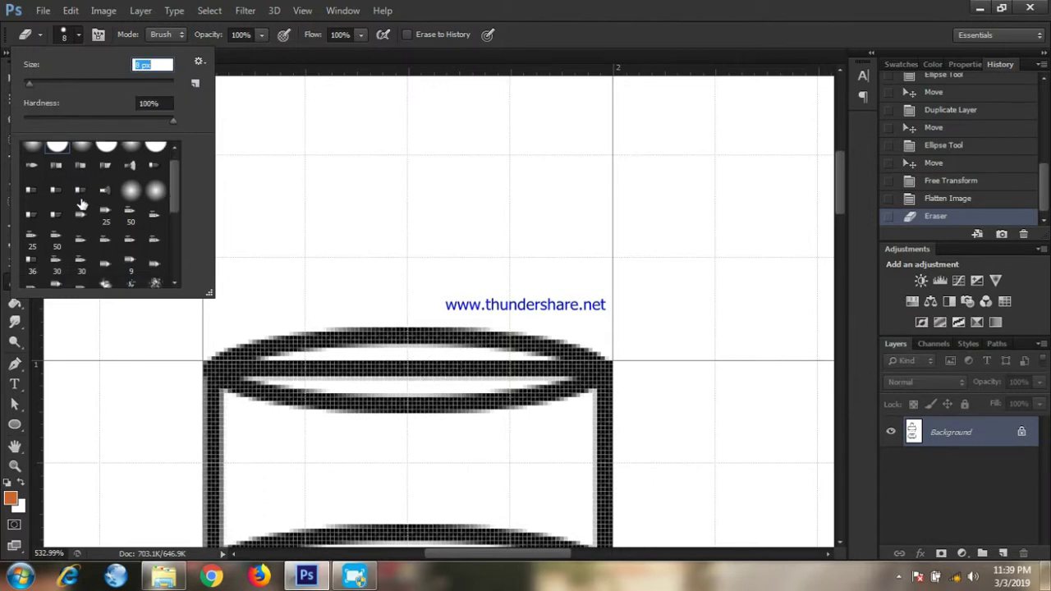
scroll(80, 204, down, 1)
scroll(80, 204, down, 1)
scroll(80, 204, up, 3)
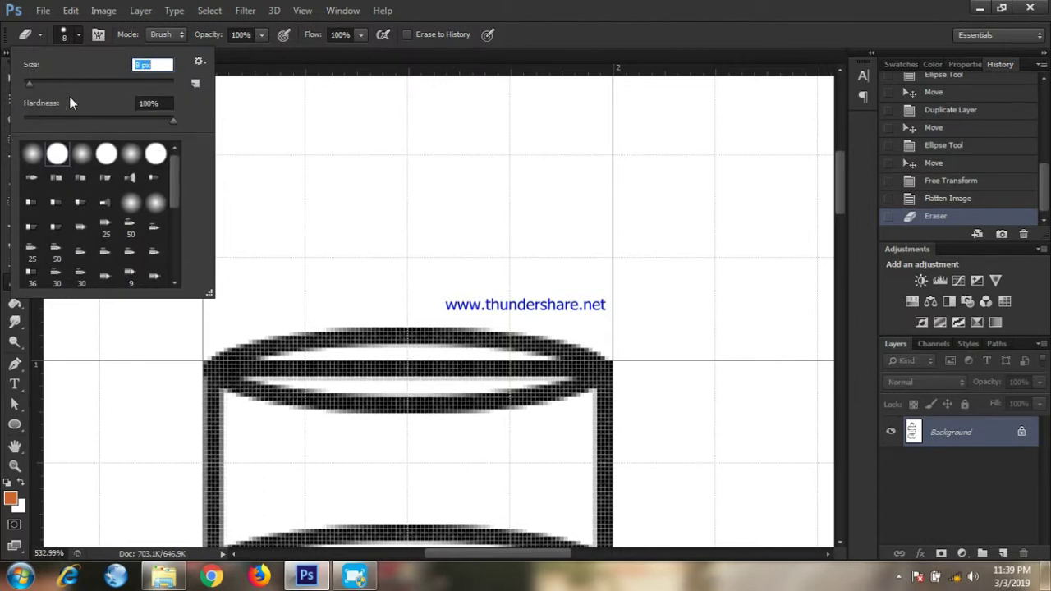
key(Down)
key(Down)
key(Down)
Erase the back arc of the cap ellipse.
drag(540, 367, 552, 367)
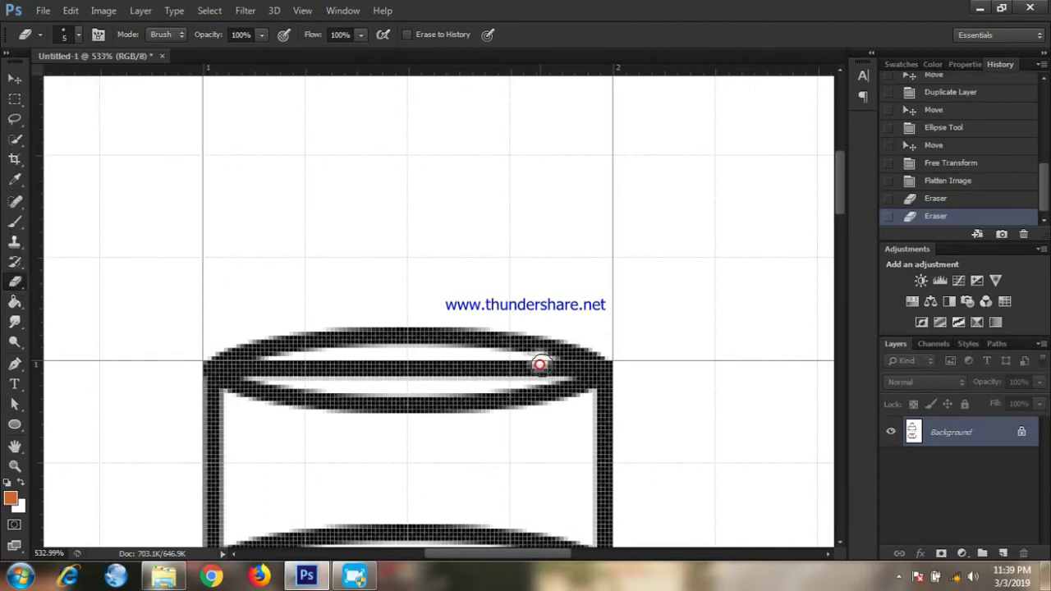
click(552, 367)
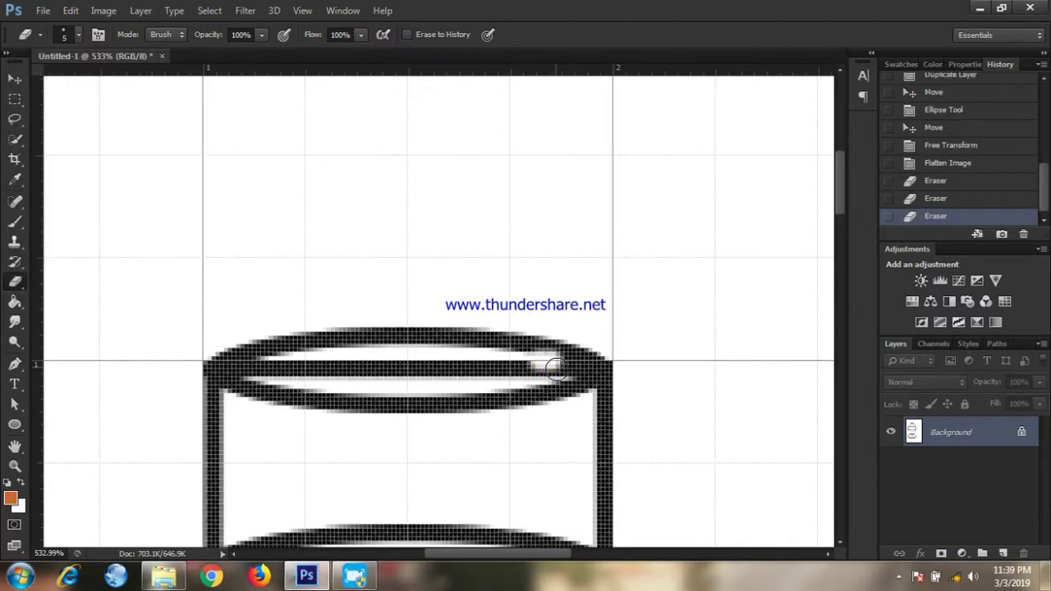
click(557, 370)
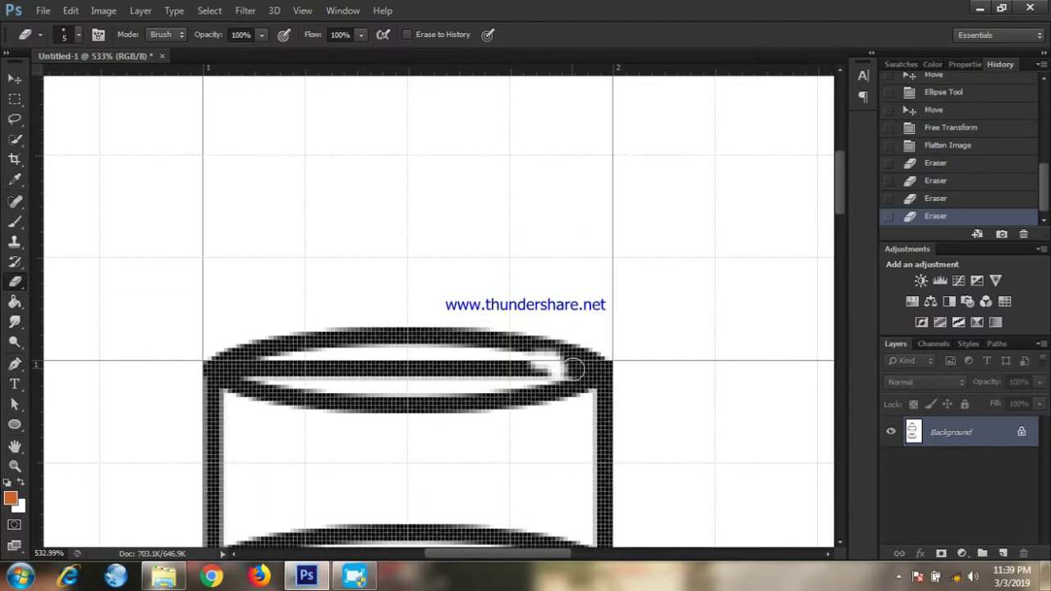
click(572, 370)
drag(554, 364, 234, 368)
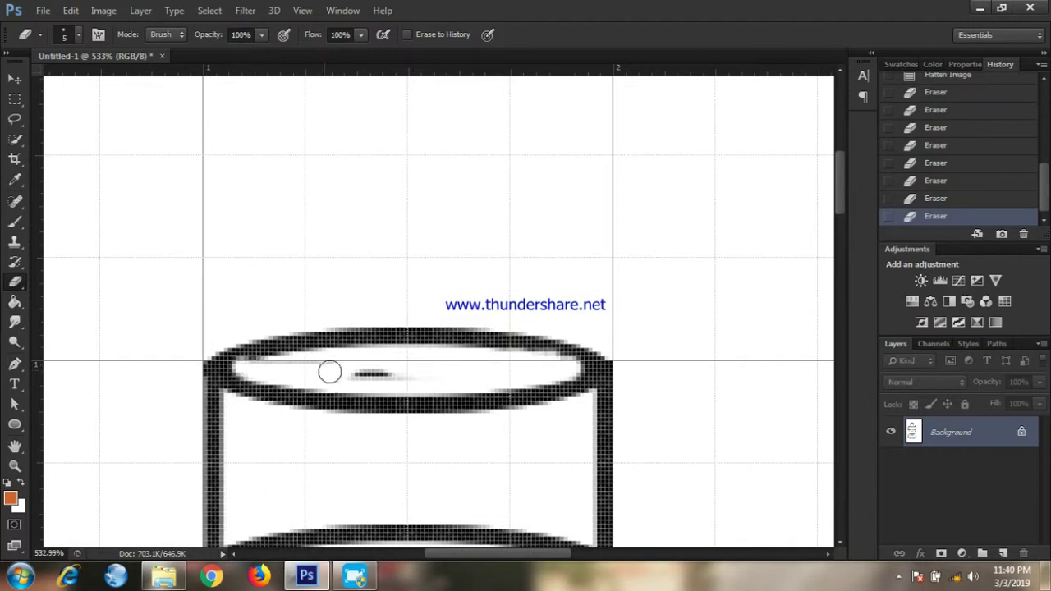
drag(329, 372, 396, 382)
scroll(490, 364, down, 4)
scroll(570, 342, down, 1)
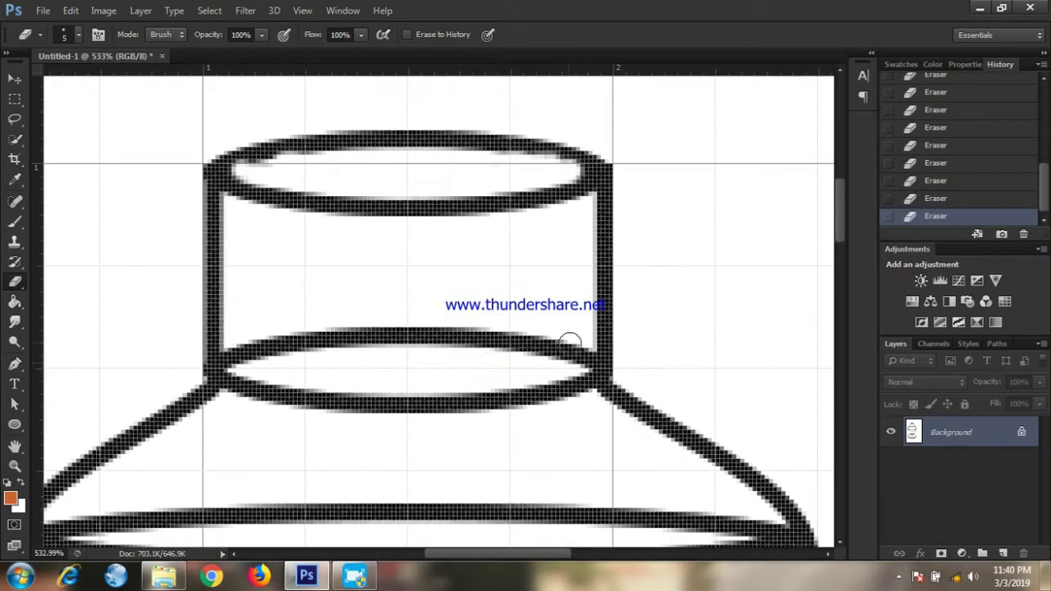
Erase the back arcs of the neck-base and shoulder ellipses.
mouse_move(571, 342)
mouse_down()
mouse_move(582, 357)
mouse_move(558, 345)
mouse_move(410, 337)
mouse_move(258, 339)
mouse_move(235, 356)
mouse_move(567, 343)
mouse_up()
scroll(568, 342, down, 4)
scroll(568, 343, down, 1)
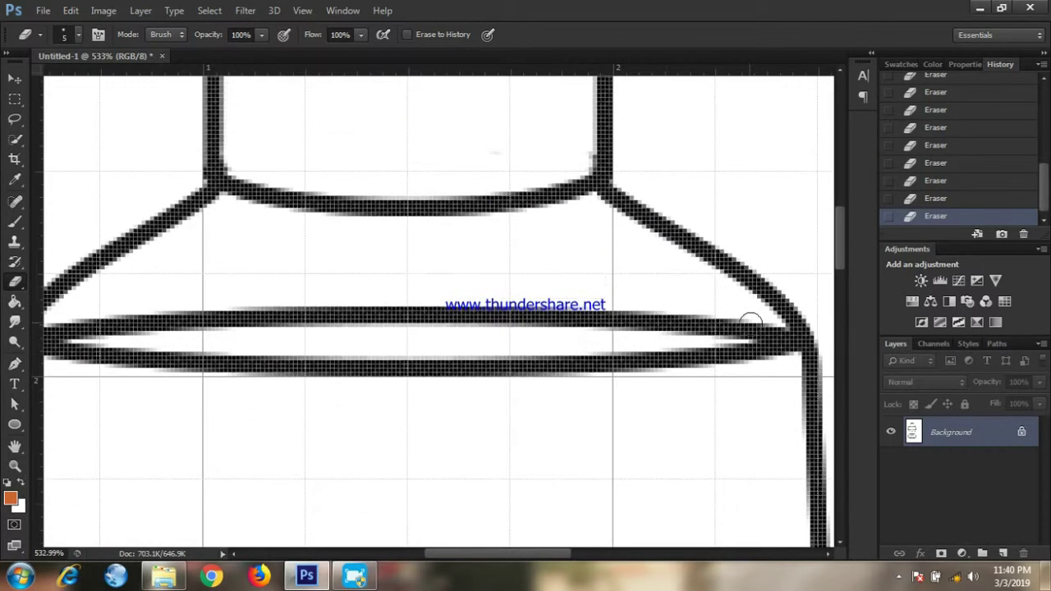
mouse_move(749, 320)
mouse_down()
mouse_move(774, 336)
mouse_move(676, 322)
mouse_move(49, 329)
mouse_move(255, 306)
mouse_move(693, 324)
mouse_up()
drag(563, 554, 518, 564)
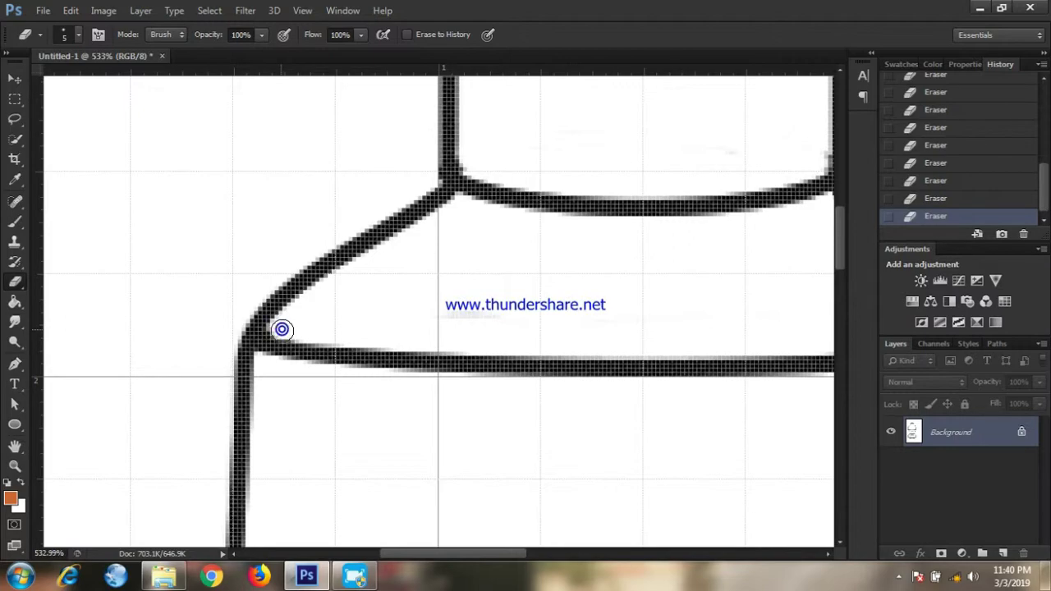
scroll(284, 334, down, 2)
scroll(284, 333, down, 2)
scroll(284, 333, down, 1)
Erase the back arc of the upper body ellipse.
drag(460, 558, 488, 555)
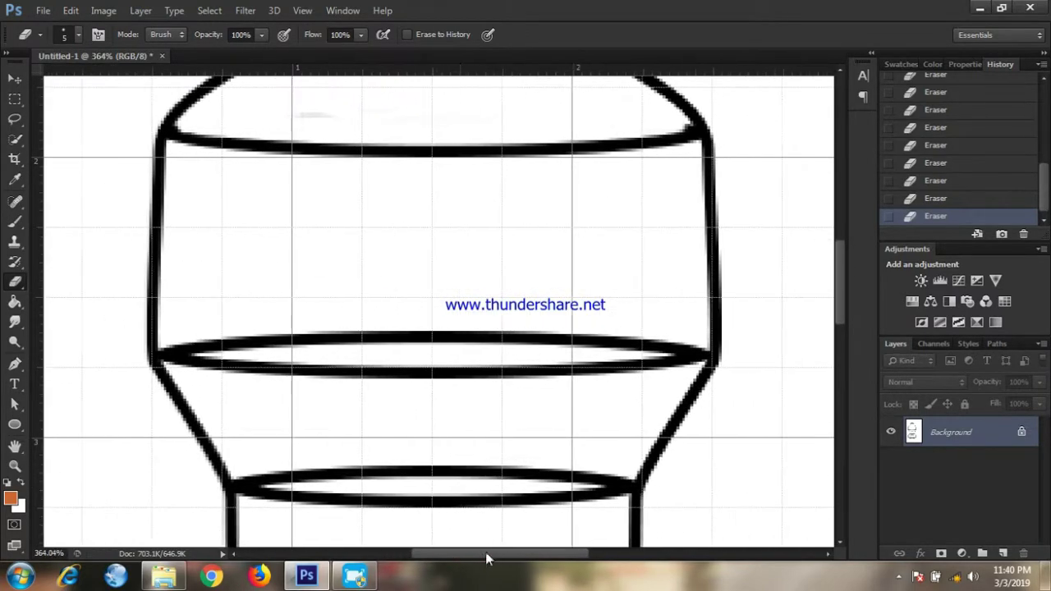
scroll(619, 372, up, 1)
mouse_move(752, 316)
mouse_down()
mouse_move(496, 304)
mouse_move(129, 312)
mouse_move(158, 321)
mouse_move(580, 296)
mouse_move(694, 307)
mouse_up()
scroll(369, 304, down, 5)
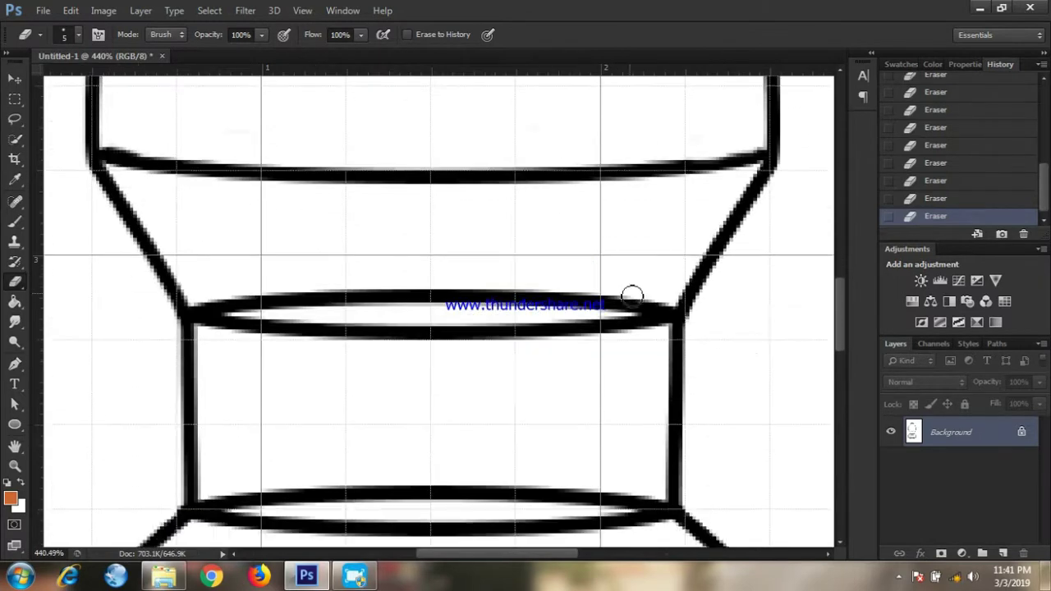
Enlarge the eraser to 7 px and erase the middle ellipse's back arc.
click(66, 34)
click(29, 82)
click(657, 298)
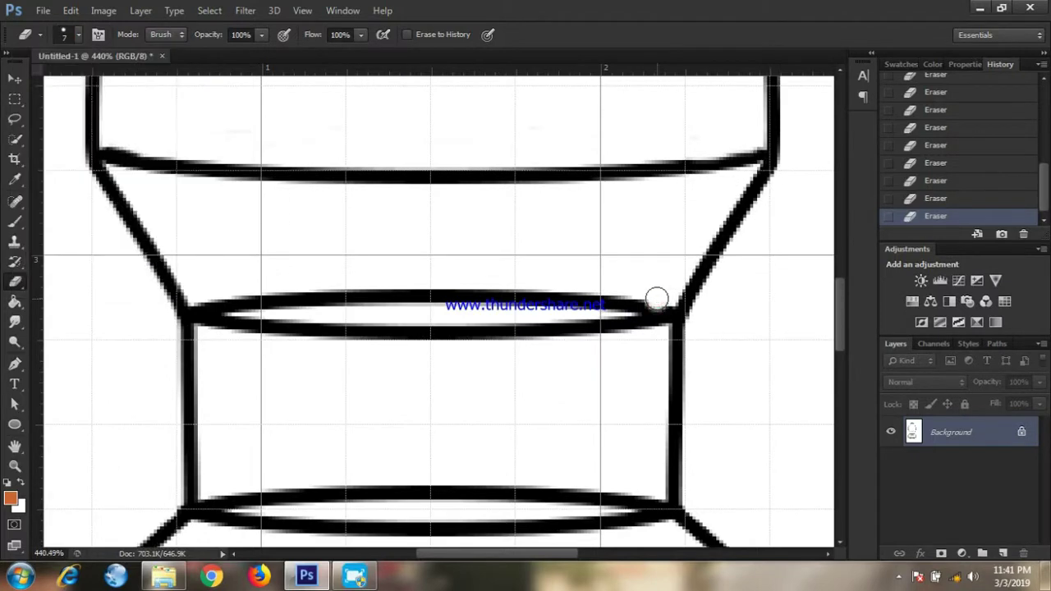
drag(656, 298, 215, 303)
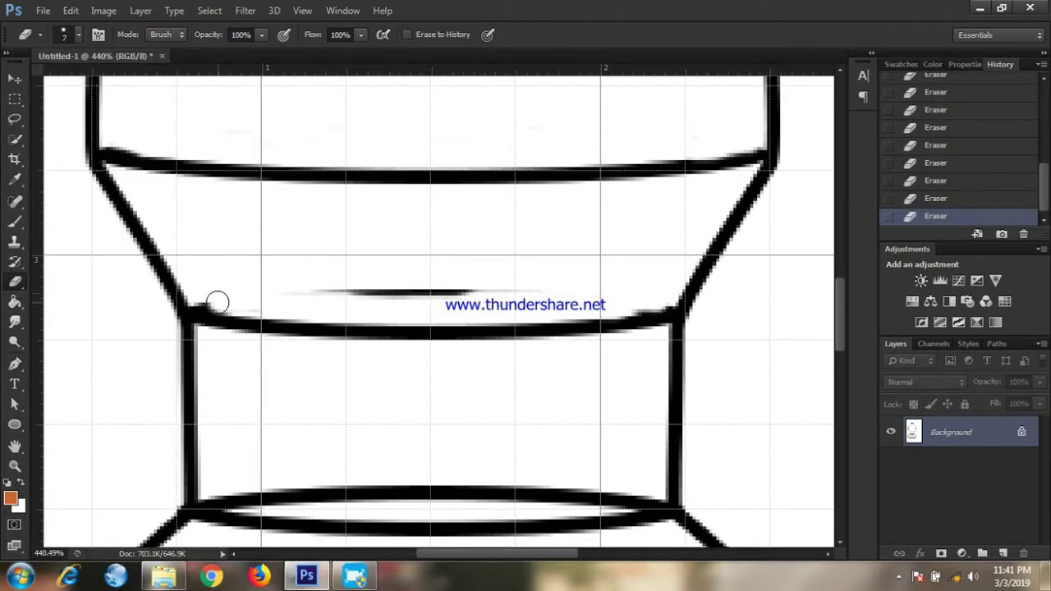
drag(319, 291, 624, 301)
scroll(636, 304, down, 3)
mouse_move(656, 386)
mouse_down()
mouse_move(364, 375)
mouse_move(216, 383)
mouse_move(246, 402)
mouse_move(300, 392)
mouse_up()
scroll(718, 376, down, 2)
Erase the lower ellipse's back arc, stepping back one stroke that cut too far.
mouse_move(718, 375)
mouse_down()
mouse_move(727, 382)
mouse_move(645, 373)
mouse_move(127, 386)
mouse_up()
mouse_move(127, 385)
mouse_down()
mouse_move(225, 369)
mouse_move(468, 361)
mouse_up()
scroll(487, 364, down, 2)
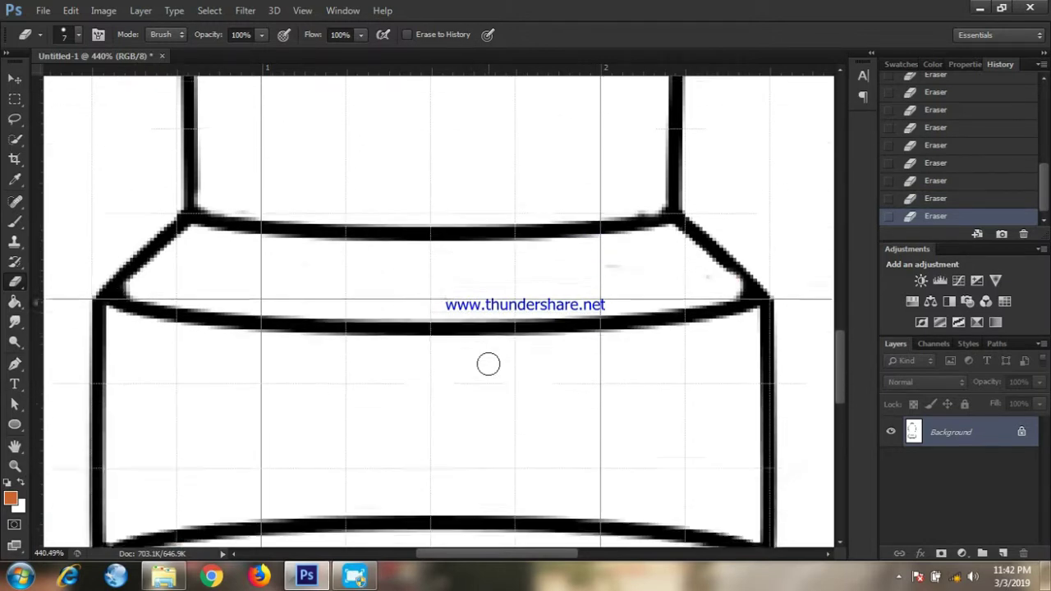
scroll(763, 412, down, 3)
mouse_move(743, 433)
mouse_down()
mouse_move(568, 403)
mouse_move(123, 430)
mouse_move(500, 412)
mouse_move(426, 394)
mouse_up()
click(71, 10)
click(109, 42)
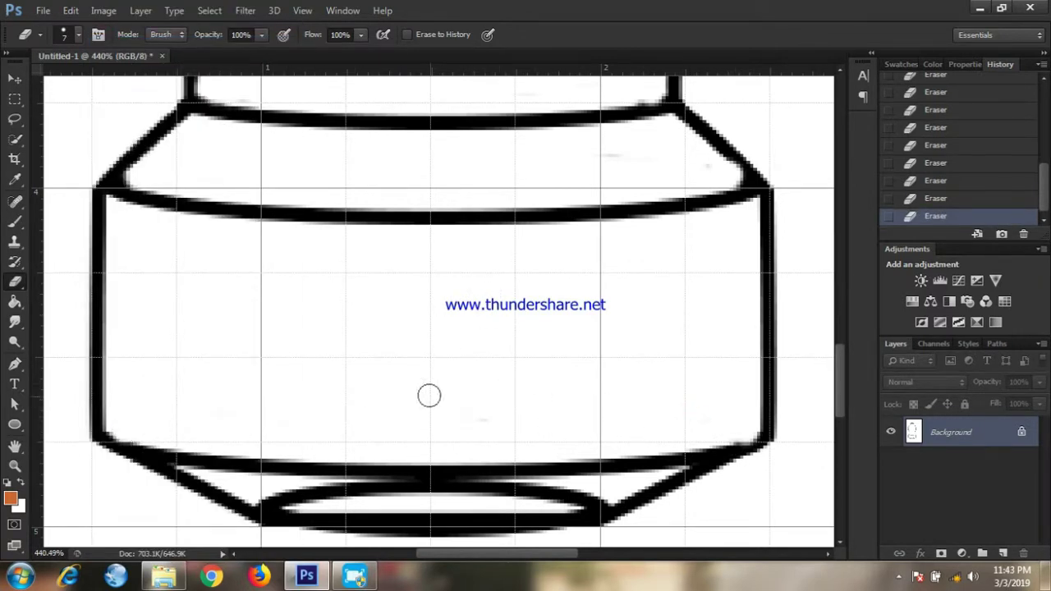
Erase the inner curve near the base and the bottle's flat bottom line.
scroll(493, 398, down, 2)
mouse_move(579, 401)
mouse_down()
mouse_move(271, 401)
mouse_move(291, 406)
mouse_up()
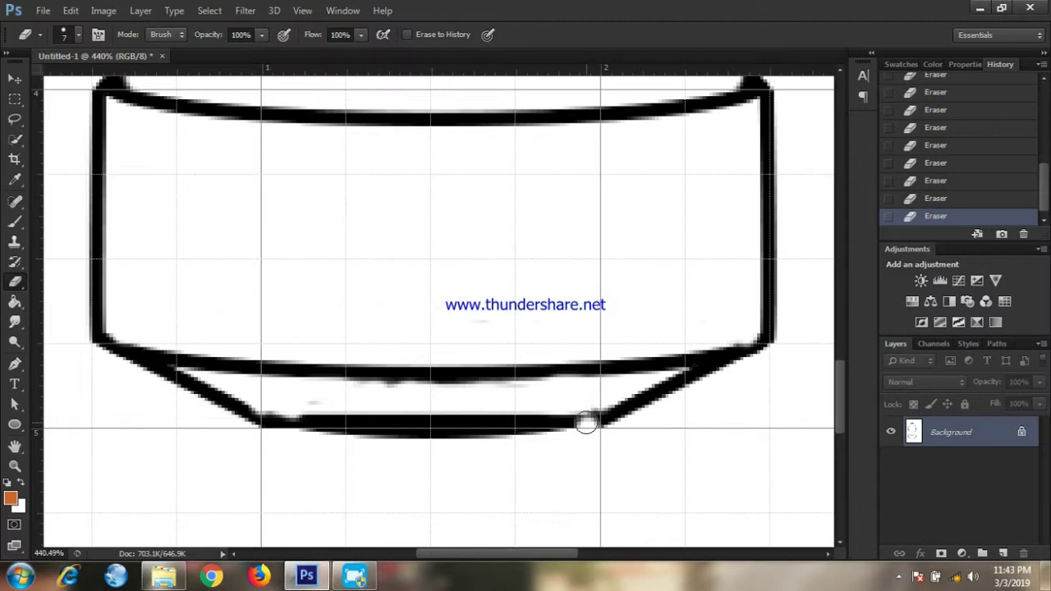
mouse_move(588, 418)
mouse_down()
mouse_move(273, 409)
mouse_move(270, 427)
mouse_move(458, 434)
mouse_move(541, 416)
mouse_up()
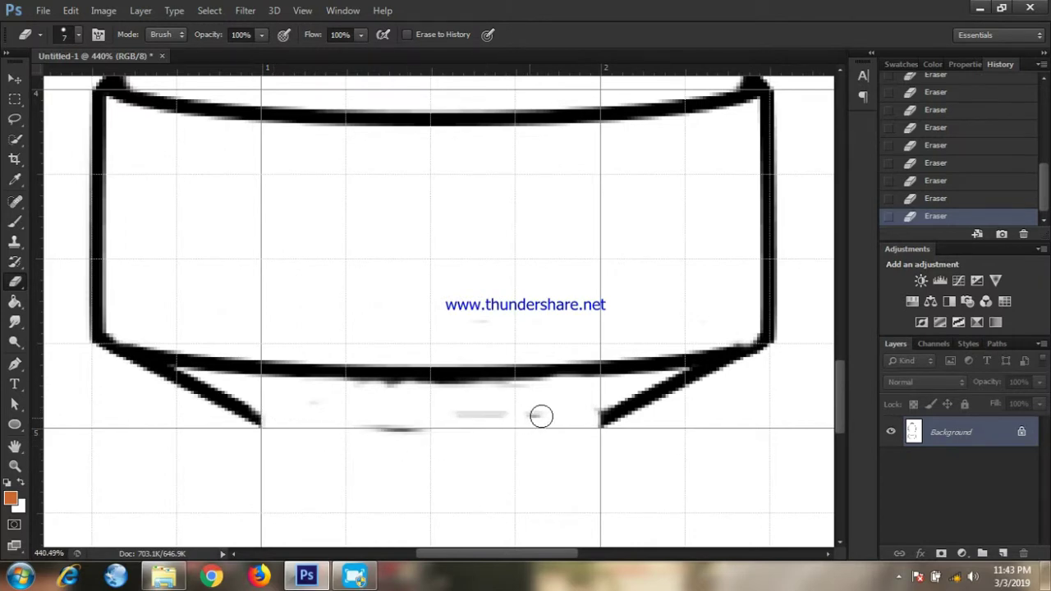
mouse_move(468, 424)
mouse_down()
mouse_move(363, 418)
mouse_move(504, 412)
mouse_move(441, 432)
mouse_up()
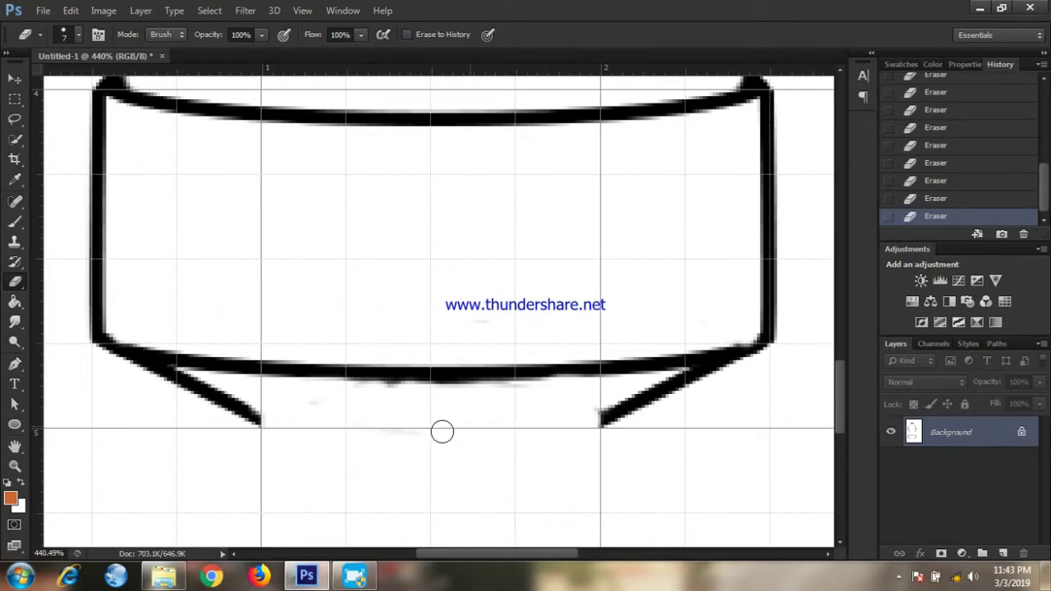
Draw a new ellipse across the bottle's base and nudge it into place.
click(14, 424)
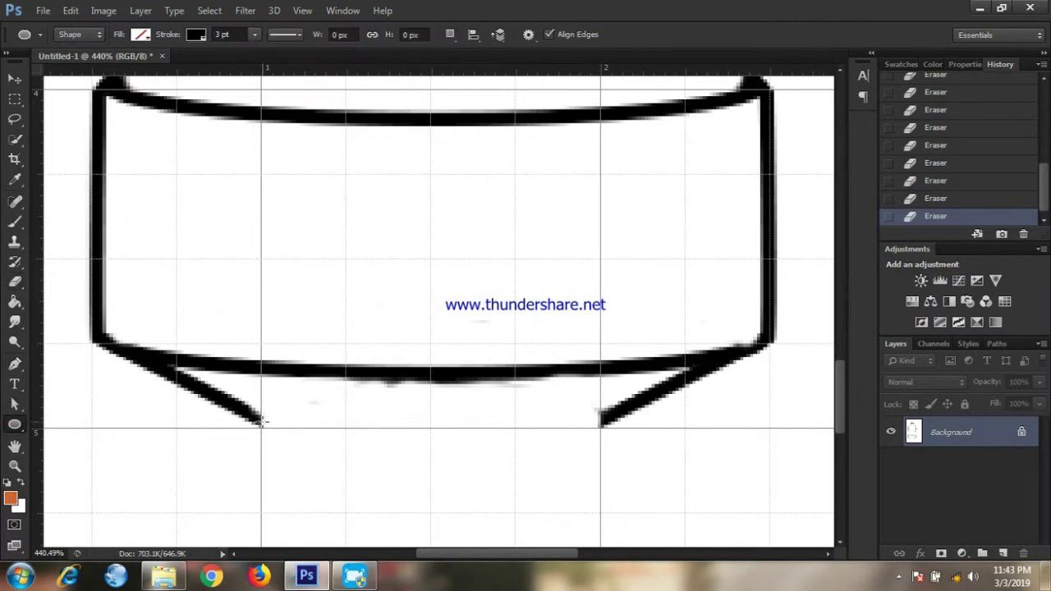
drag(261, 395, 612, 450)
key(v)
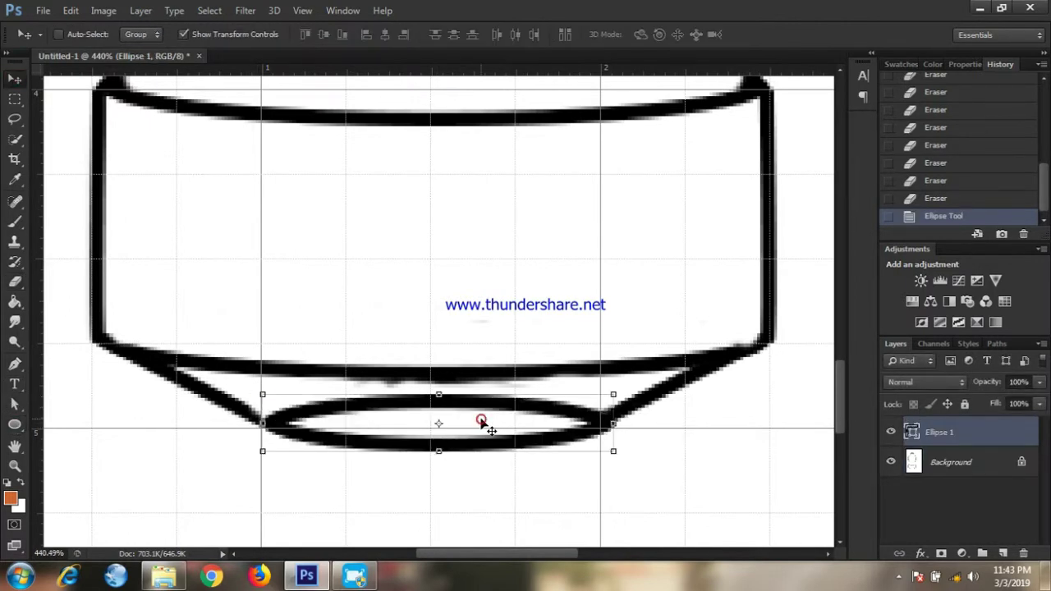
drag(481, 421, 476, 418)
Flatten the base ellipse into the drawing and erase its upper back arc.
click(140, 10)
click(165, 527)
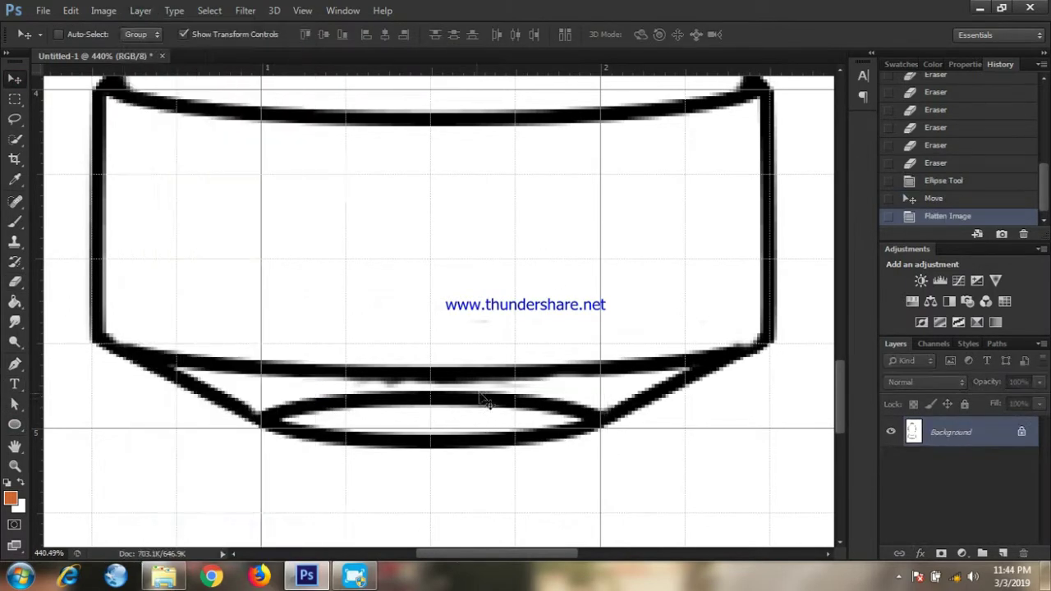
key(e)
mouse_move(585, 408)
mouse_down()
mouse_move(276, 411)
mouse_move(323, 403)
mouse_up()
key(ctrl+0)
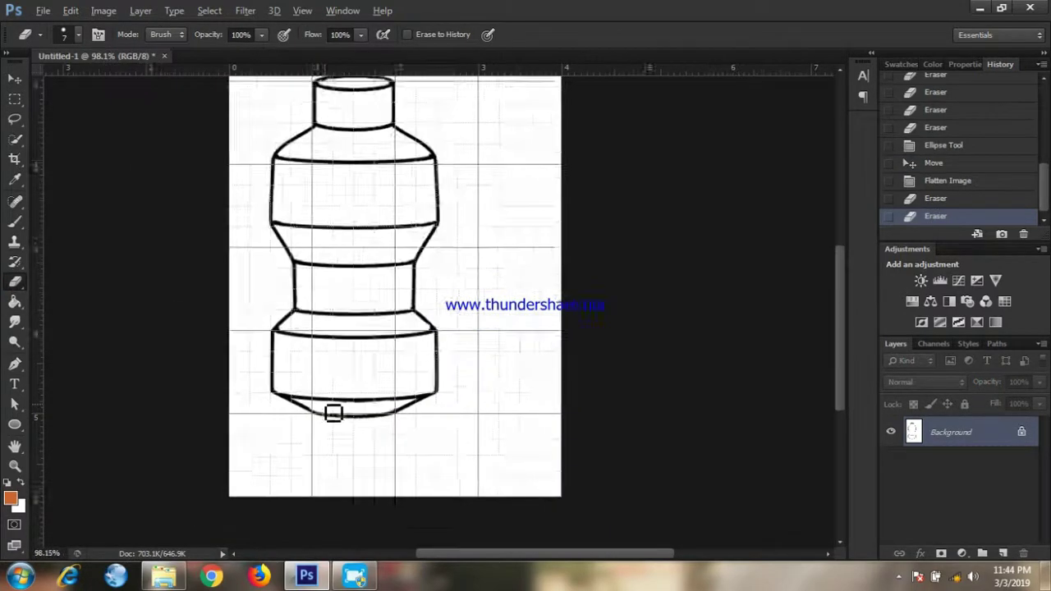